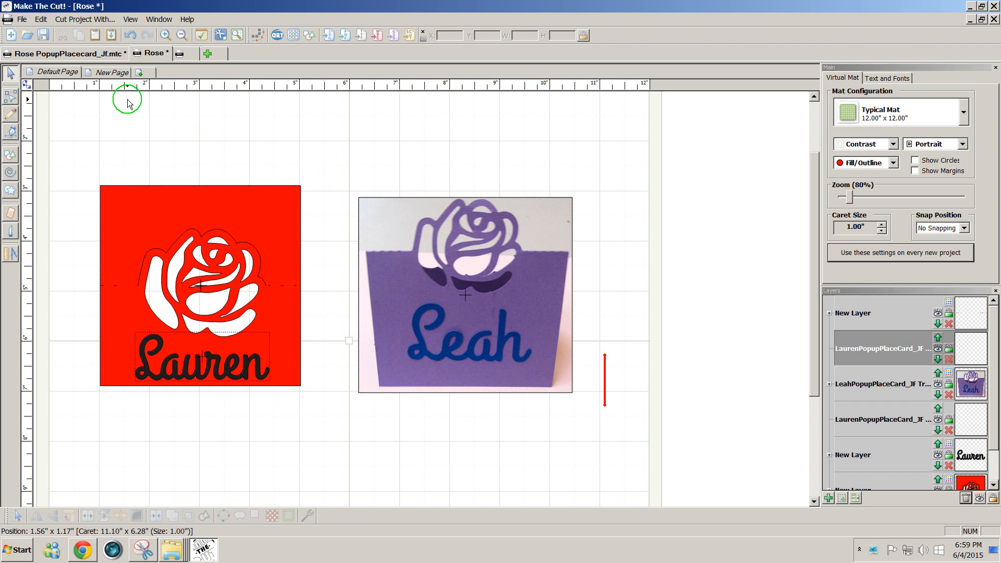
- Add another page to the Rose project, keeping the name New Page
{"action": "left_click", "coordinate": [112, 72]}
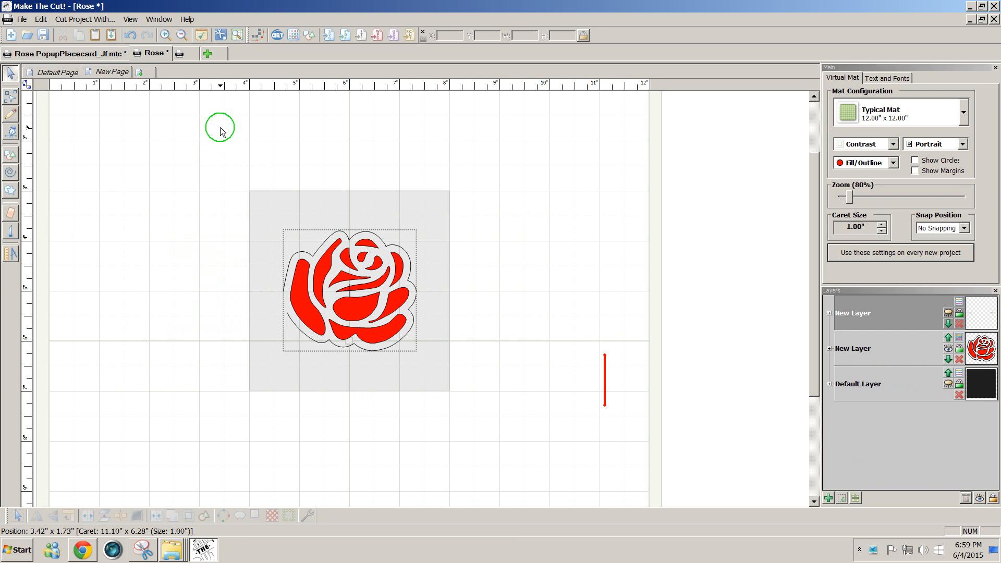
{"action": "left_click", "coordinate": [139, 74]}
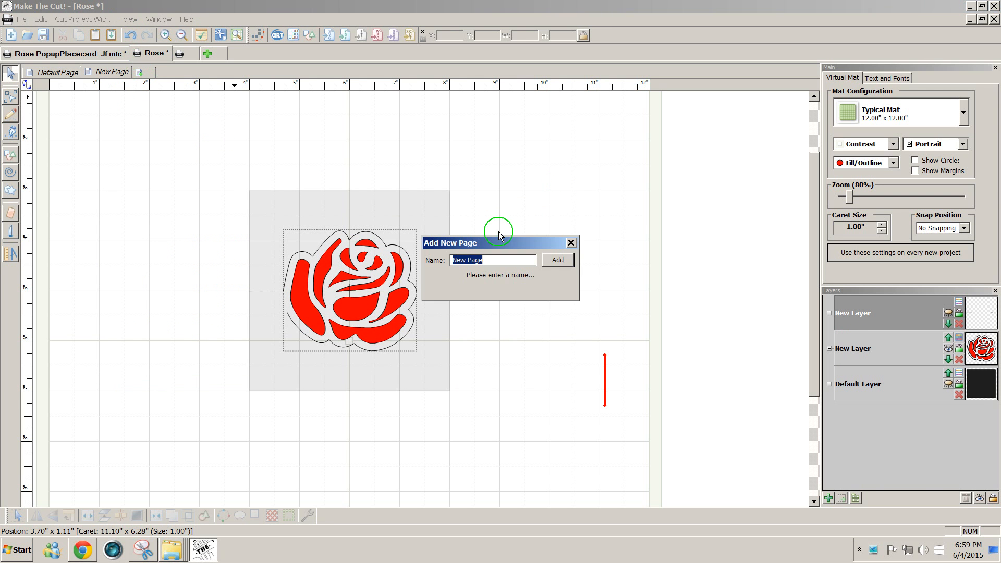
{"action": "left_click", "coordinate": [557, 259]}
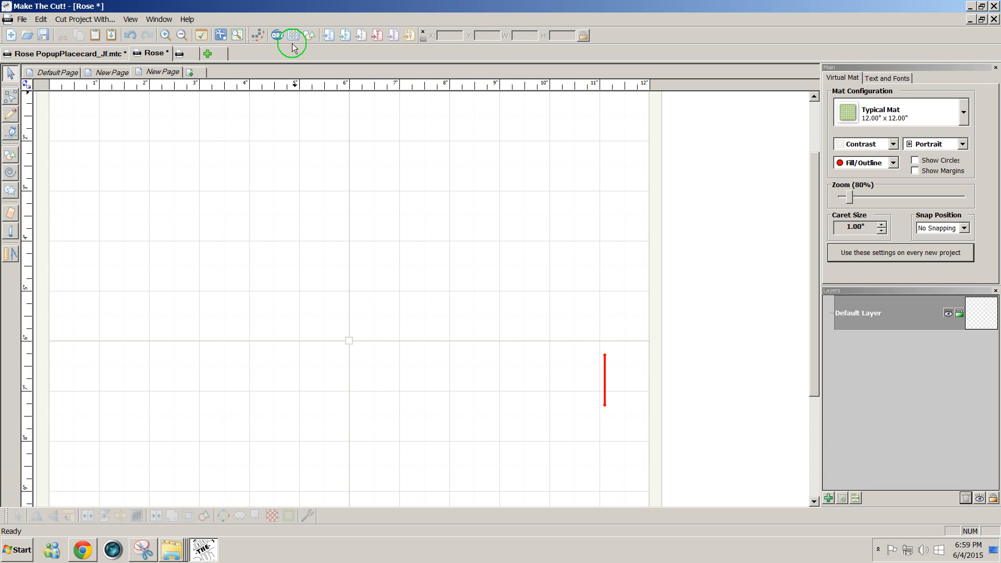
- Search the Make The Cut! Gallery for "rose" across all categories, sorted by date in descending order
{"action": "left_click", "coordinate": [292, 37]}
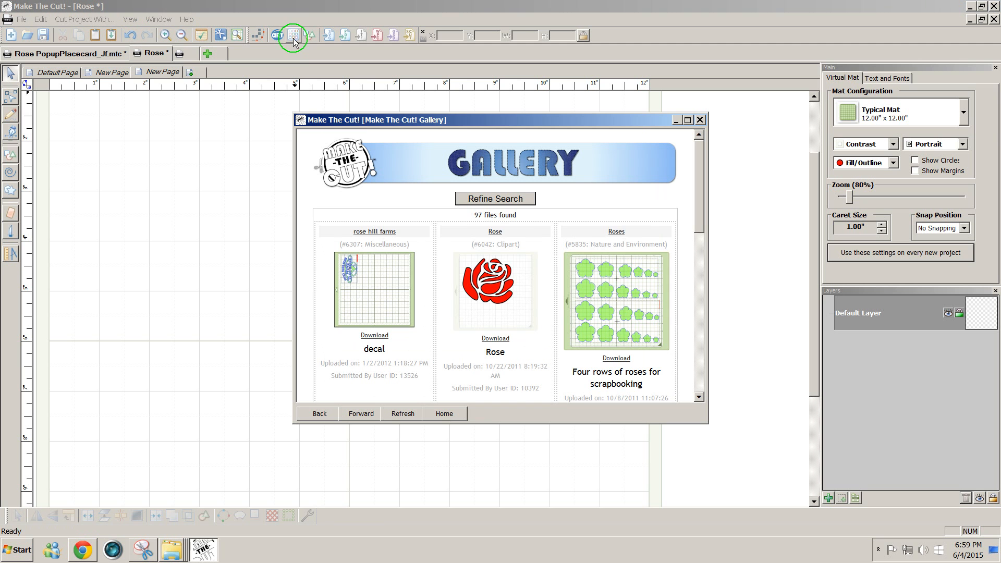
{"action": "left_click", "coordinate": [513, 201]}
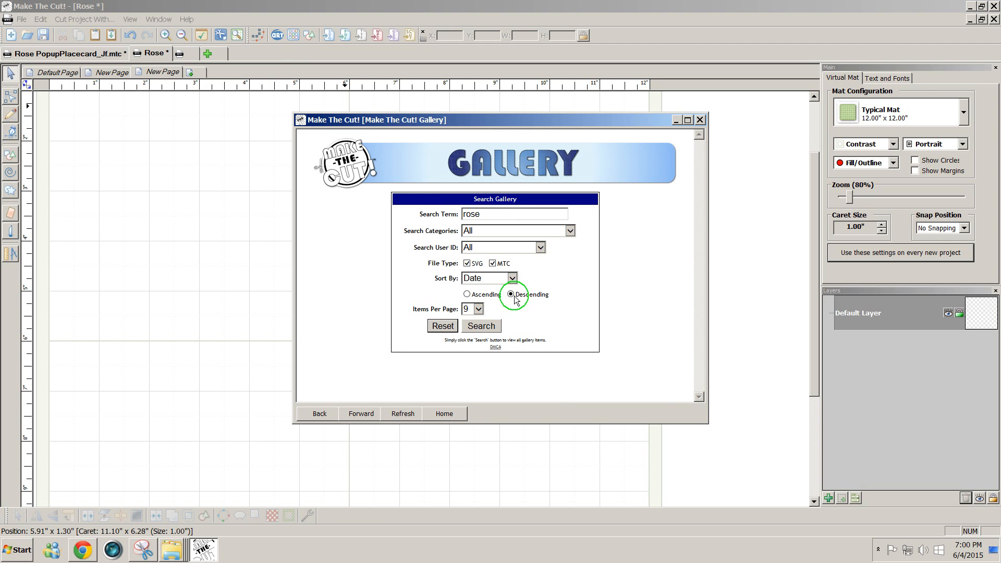
{"action": "left_click", "coordinate": [478, 326]}
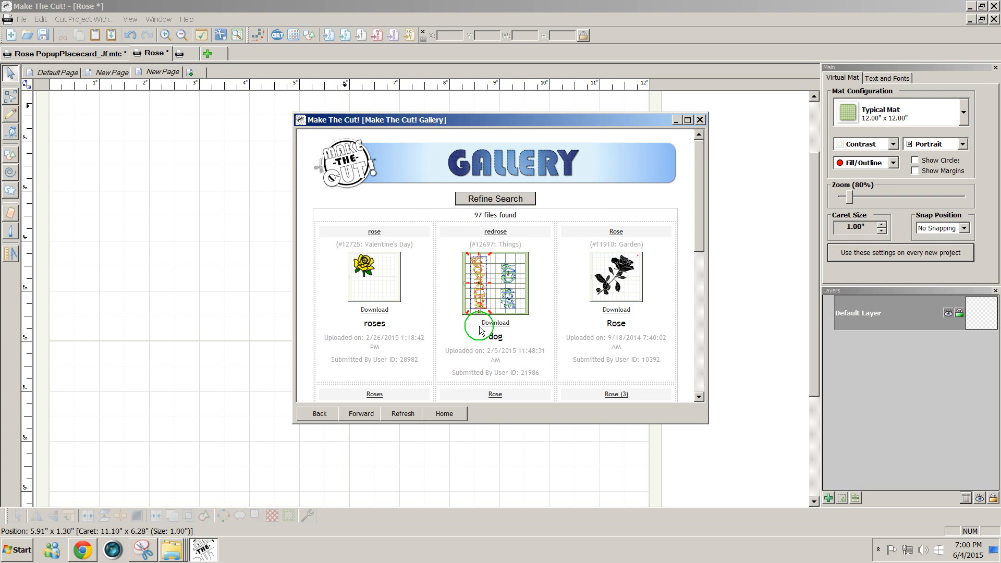
- Download the red Rose clipart (#6042) from page 6 of the gallery results and close the gallery
{"action": "left_click_drag", "start_coordinate": [697, 248], "coordinate": [692, 386]}
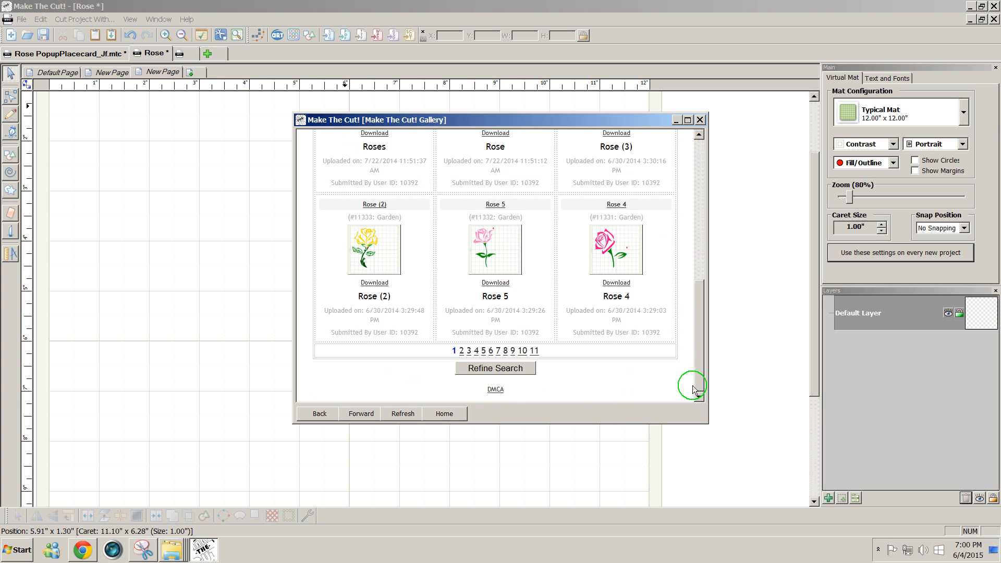
{"action": "left_click", "coordinate": [491, 351]}
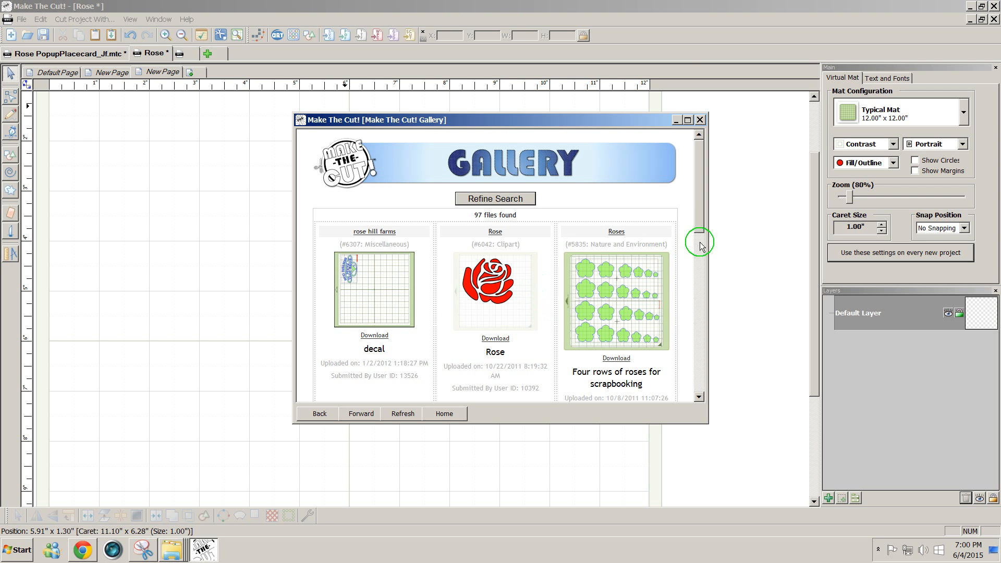
{"action": "left_click_drag", "start_coordinate": [700, 224], "coordinate": [692, 244]}
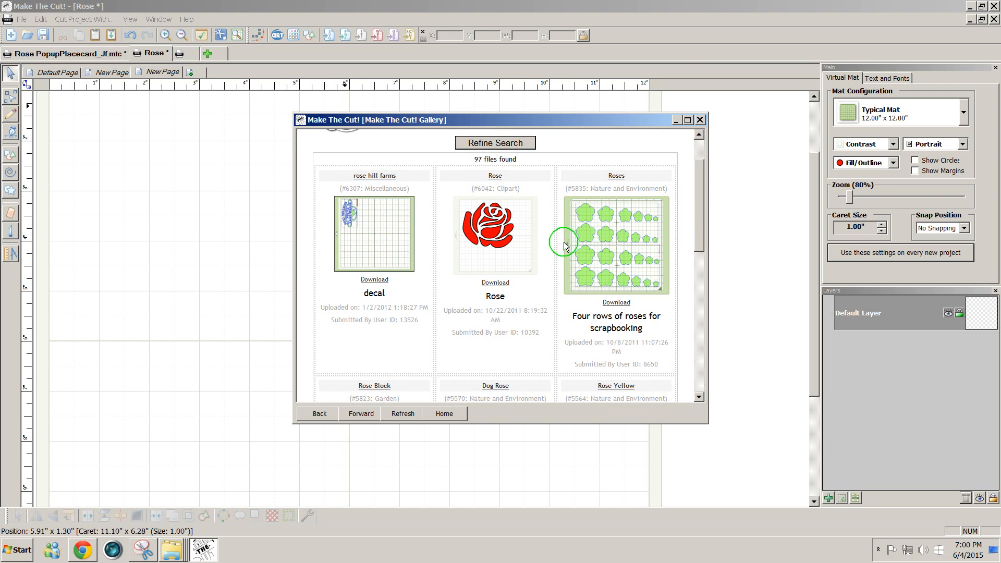
{"action": "left_click", "coordinate": [499, 284]}
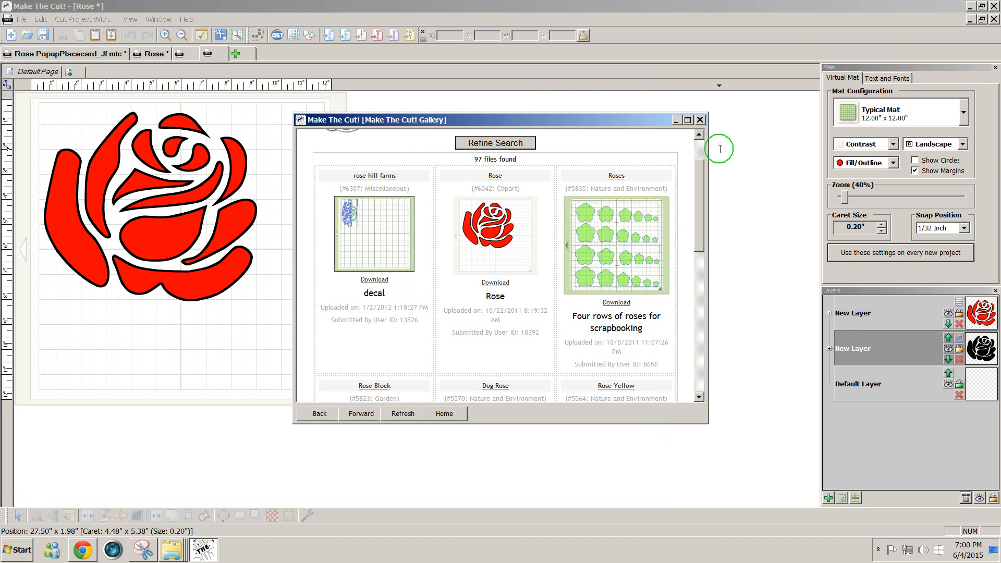
{"action": "left_click", "coordinate": [699, 120]}
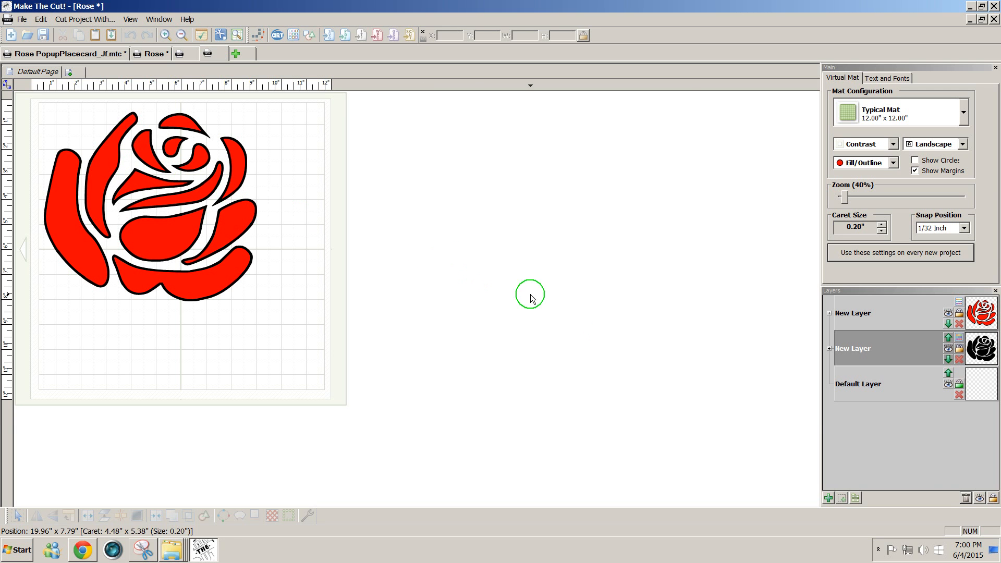
- Unlock all layers of the downloaded file and copy the red rose
{"action": "left_click", "coordinate": [994, 501]}
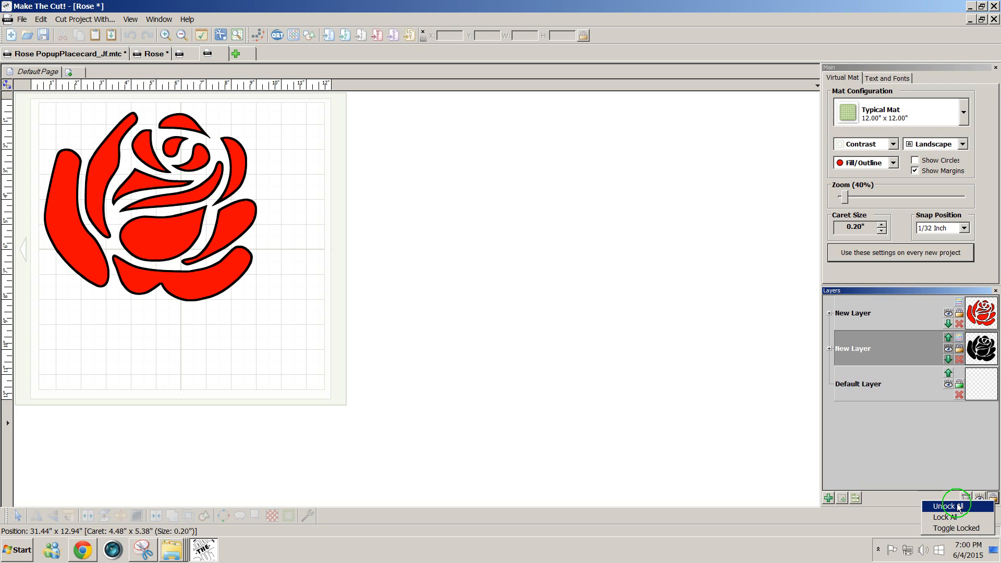
{"action": "left_click", "coordinate": [959, 506]}
{"action": "left_click", "coordinate": [242, 269]}
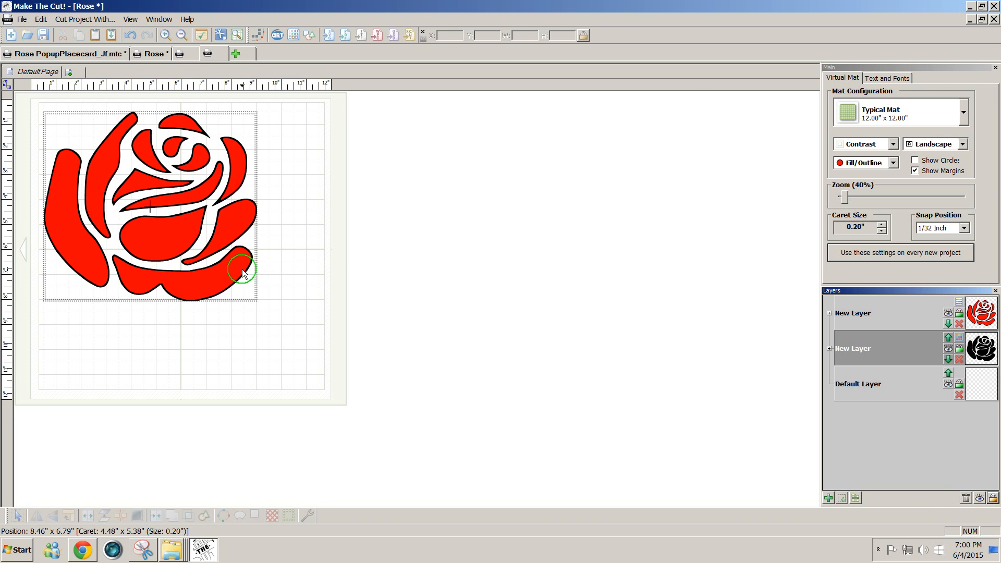
{"action": "left_click", "coordinate": [242, 269]}
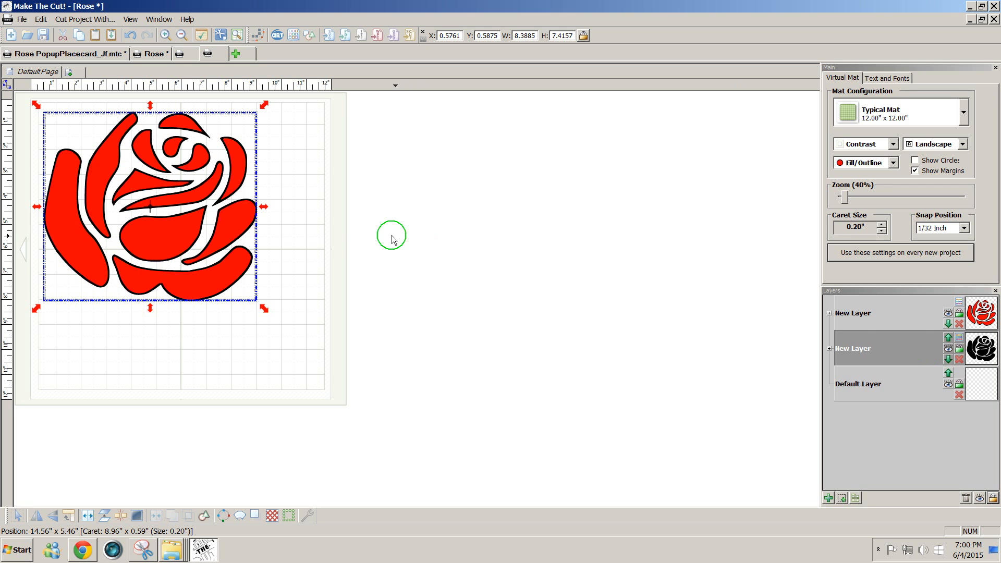
{"action": "left_click", "coordinate": [282, 280]}
{"action": "left_click", "coordinate": [189, 281]}
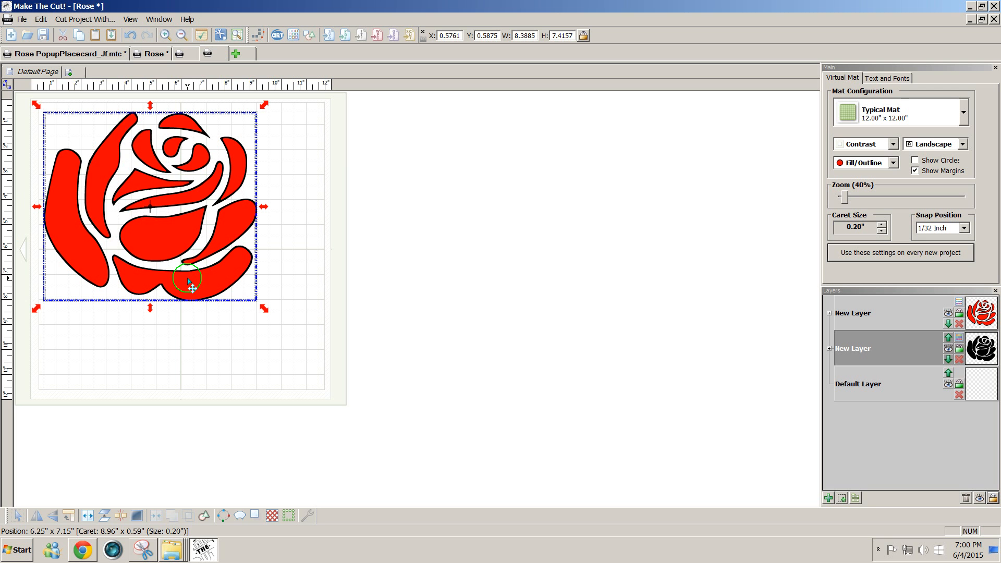
{"action": "left_click", "coordinate": [41, 19]}
{"action": "left_click", "coordinate": [56, 71]}
- Add a page named New Page to the downloaded rose file
{"action": "left_click", "coordinate": [70, 73]}
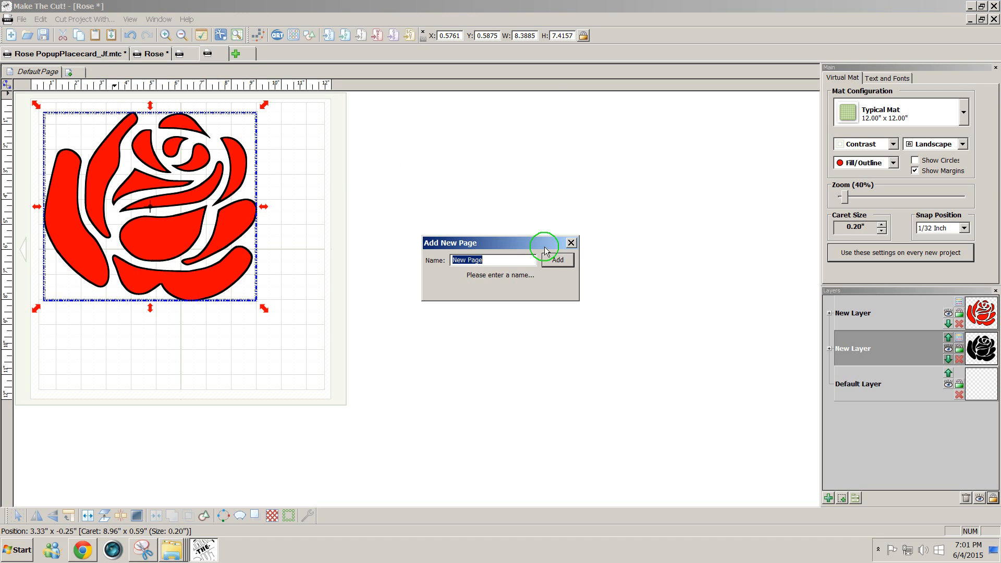
{"action": "left_click", "coordinate": [557, 260]}
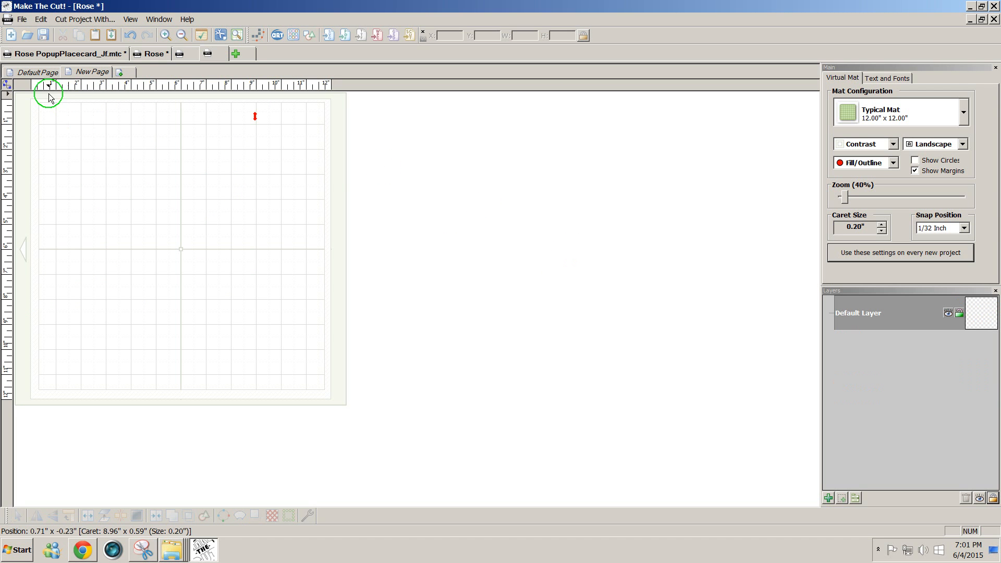
- Switch back to the Rose project and paste the copied rose in place on its empty new page
{"action": "left_click", "coordinate": [149, 54]}
{"action": "left_click", "coordinate": [138, 54]}
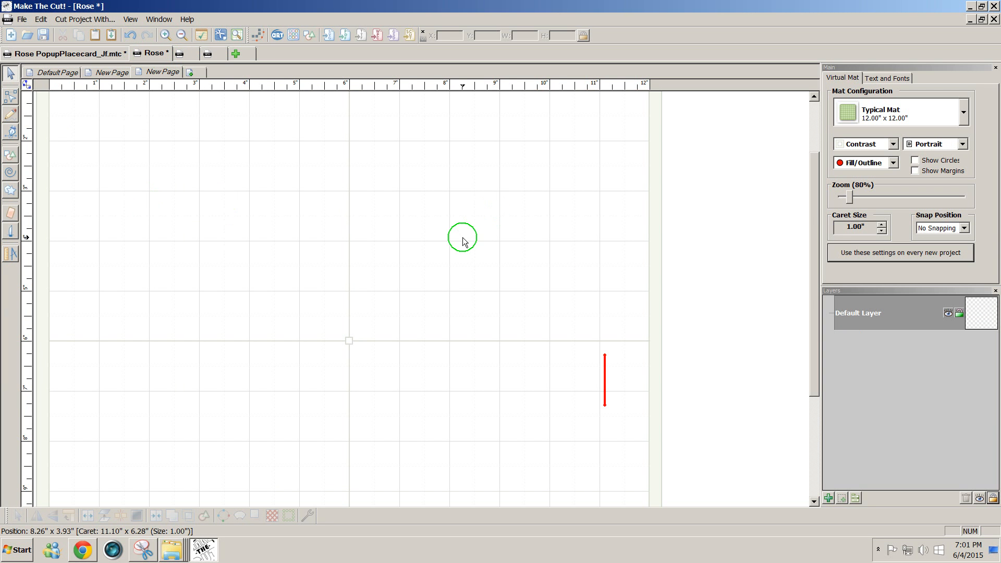
{"action": "left_click", "coordinate": [39, 19]}
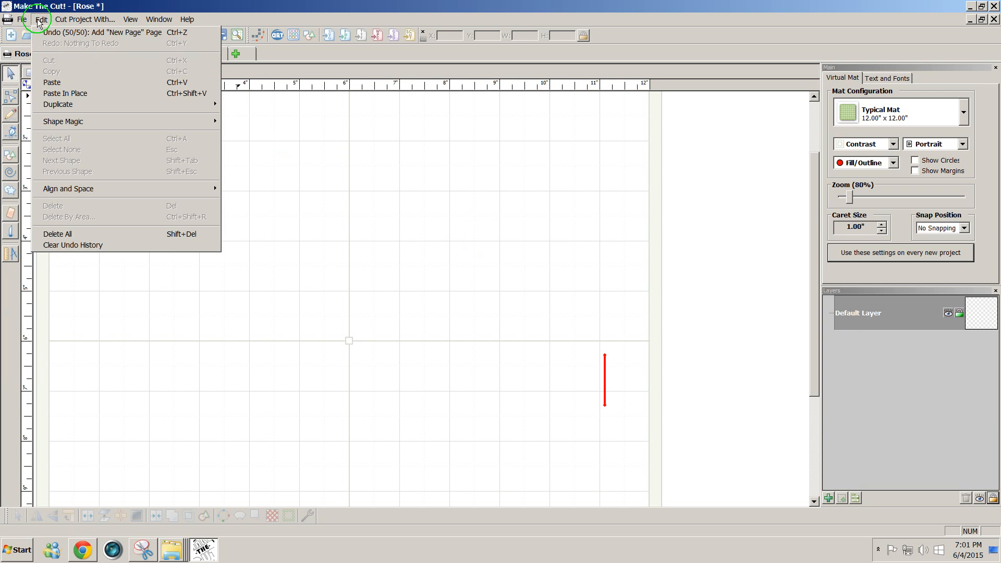
{"action": "left_click", "coordinate": [62, 97]}
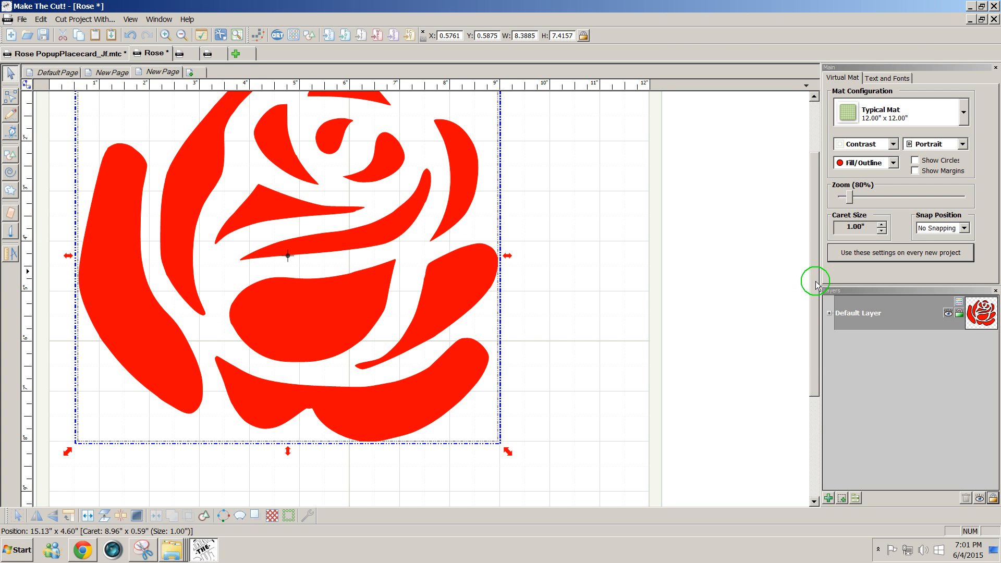
- Set the rose's width to 3 inches and move it near the mat's upper-right corner, about X 8.28, Y 0.86
{"action": "left_click_drag", "start_coordinate": [816, 286], "coordinate": [823, 253]}
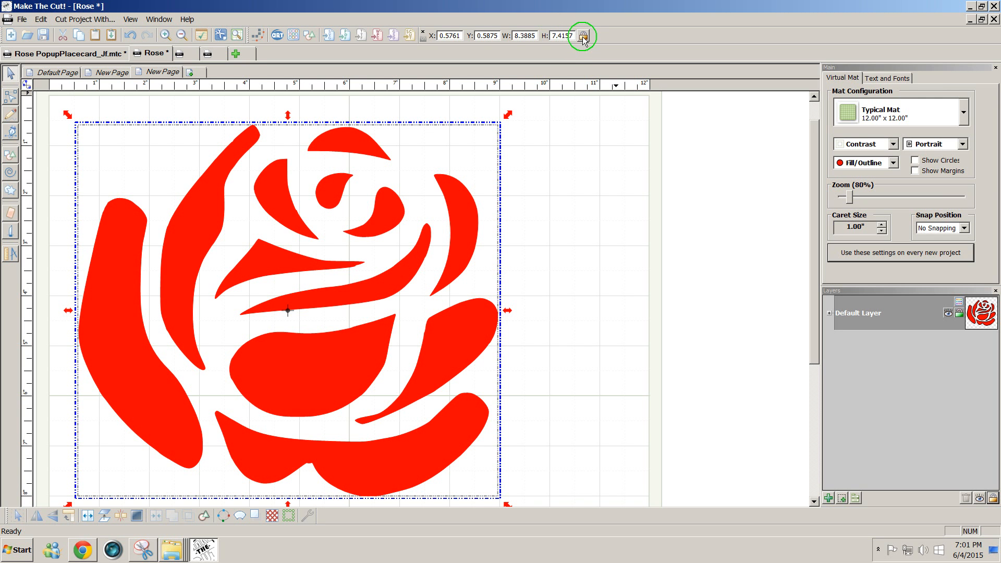
{"action": "double_click", "coordinate": [538, 36]}
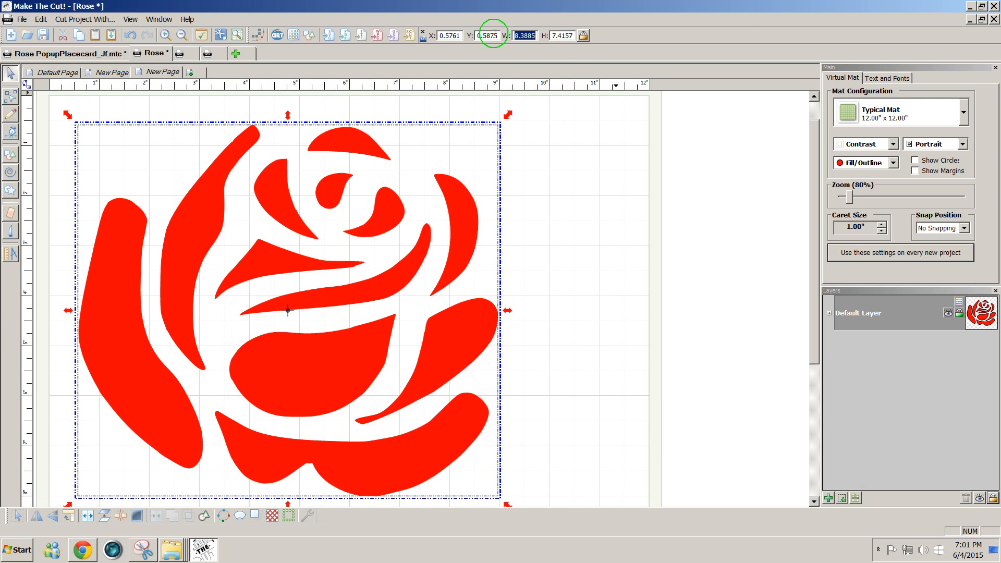
{"action": "type", "text": "3"}
{"action": "key", "text": "Return"}
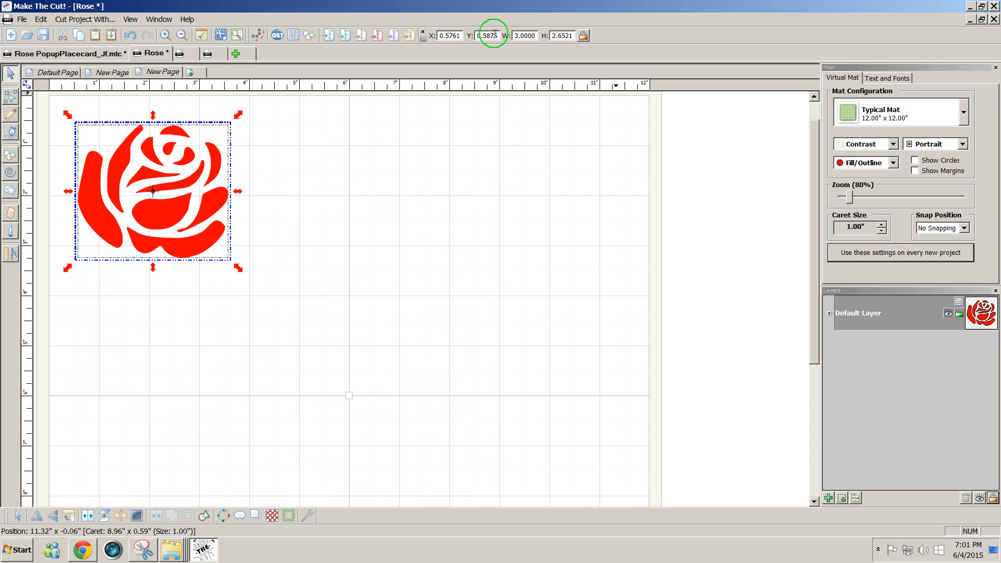
{"action": "left_click", "coordinate": [169, 208]}
{"action": "left_click_drag", "start_coordinate": [170, 208], "coordinate": [554, 221]}
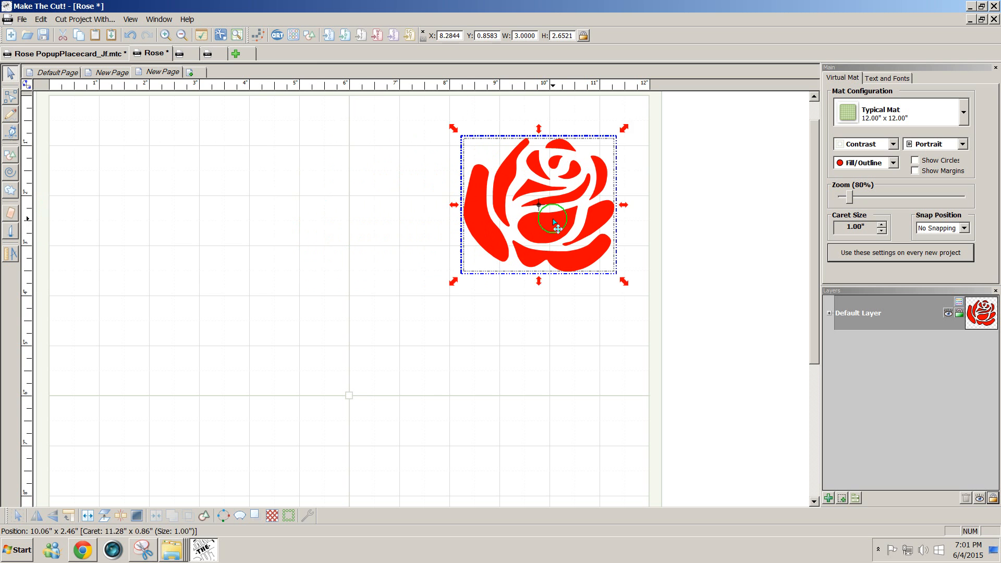
{"action": "left_click", "coordinate": [325, 268]}
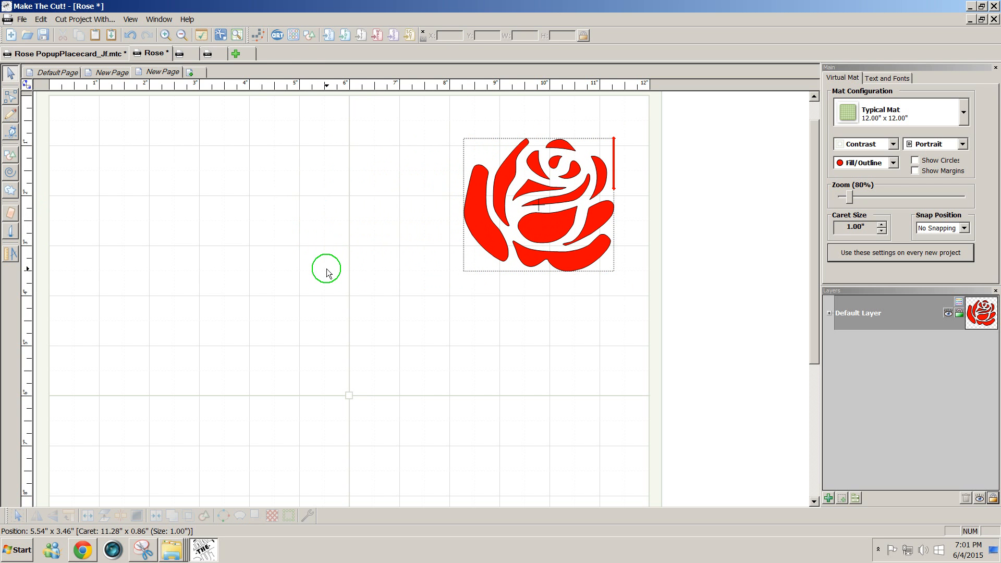
- Add the Square (Polygons) basic shape and move it near the mat's upper-left area, about X 2.52, Y 0.75
{"action": "left_click", "coordinate": [311, 38]}
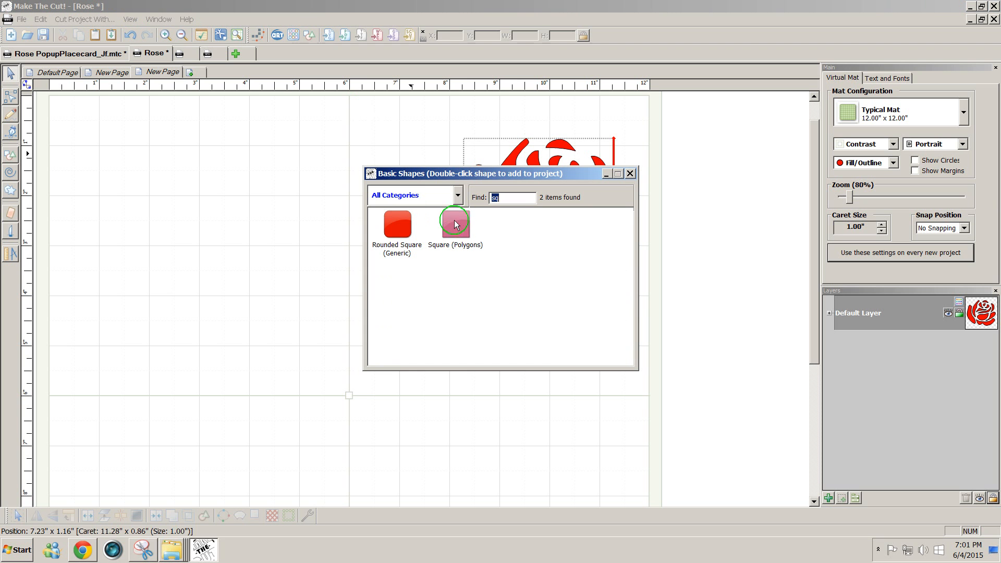
{"action": "left_click", "coordinate": [461, 232]}
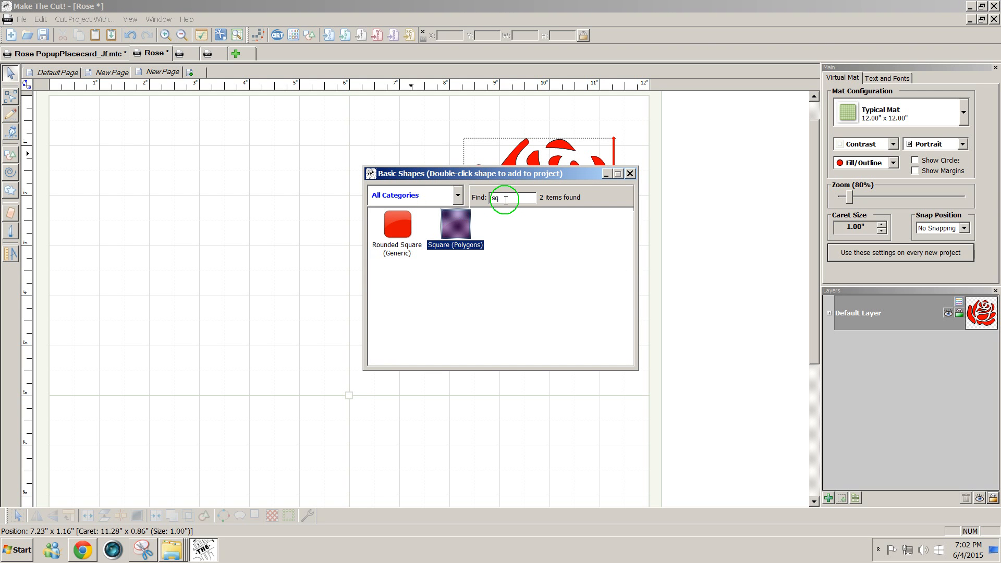
{"action": "left_click", "coordinate": [499, 199]}
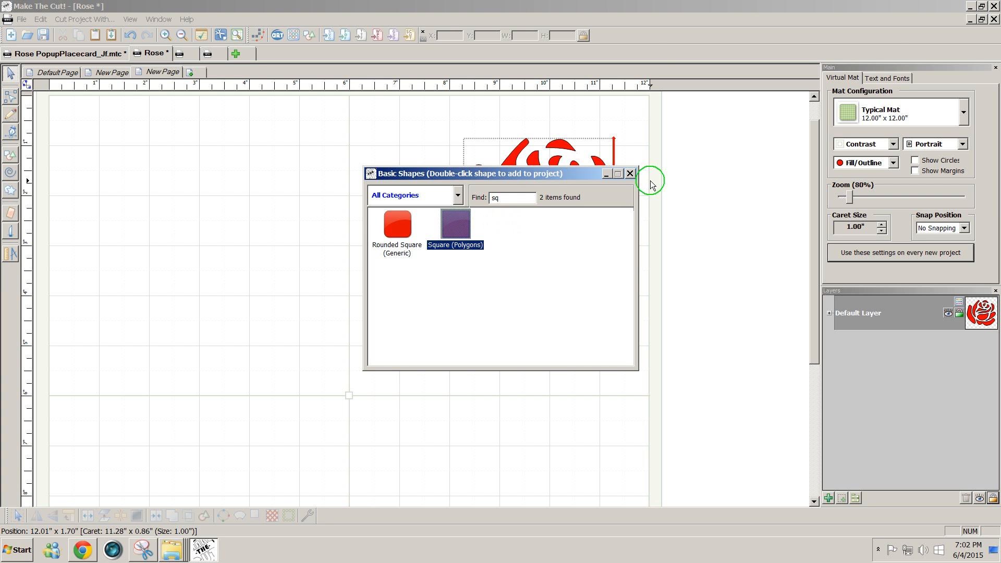
{"action": "left_click_drag", "start_coordinate": [539, 174], "coordinate": [480, 180]}
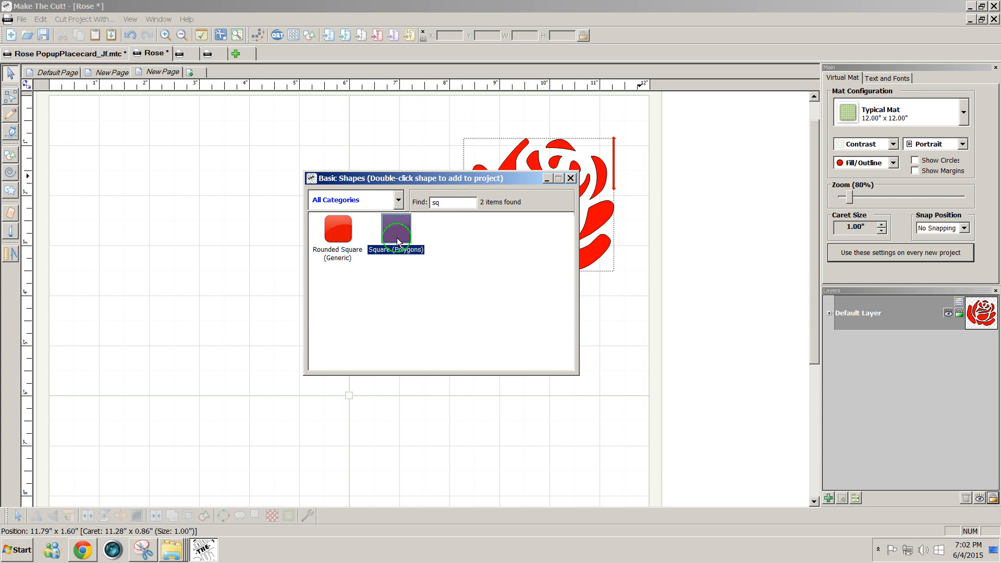
{"action": "double_click", "coordinate": [387, 233]}
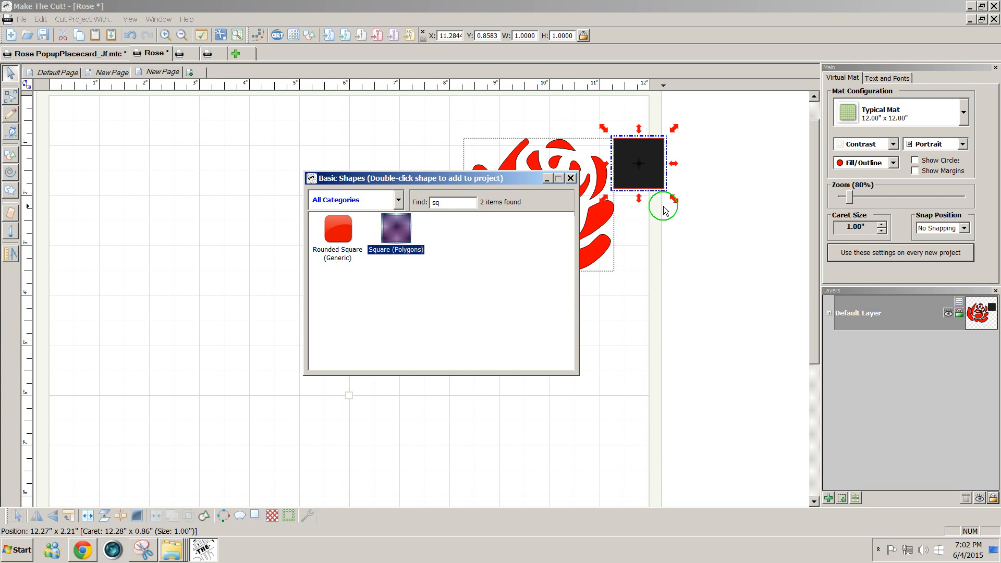
{"action": "left_click", "coordinate": [570, 177]}
{"action": "left_click_drag", "start_coordinate": [632, 185], "coordinate": [194, 179]}
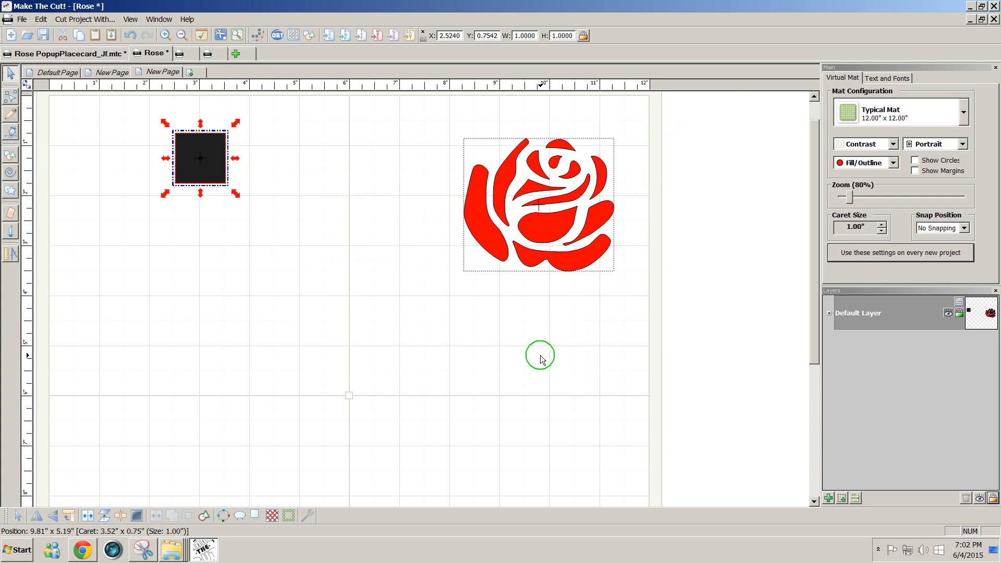
- Move the selected square to its own new layer and color that layer pale pink
{"action": "left_click", "coordinate": [841, 499]}
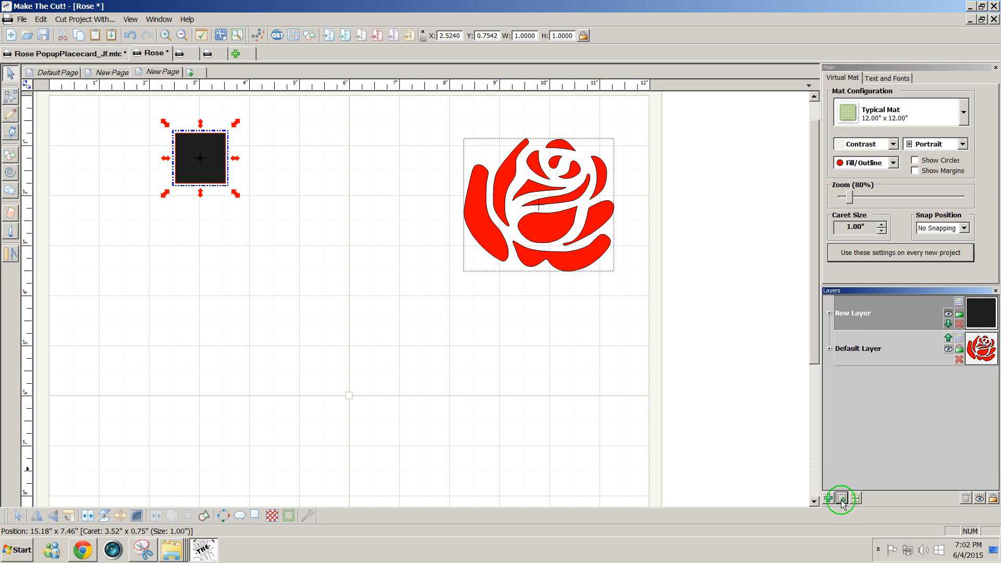
{"action": "left_click", "coordinate": [960, 305]}
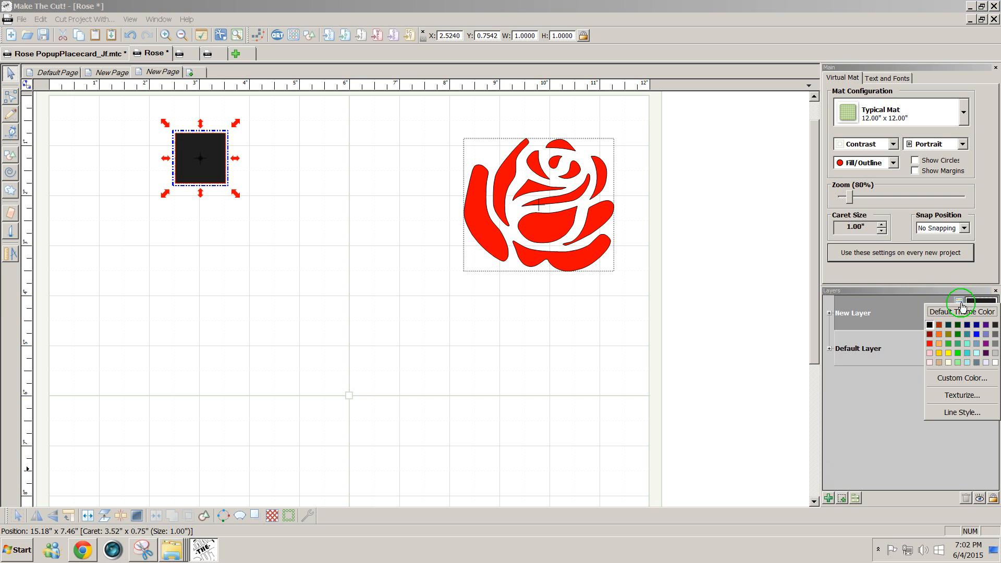
{"action": "left_click", "coordinate": [930, 363]}
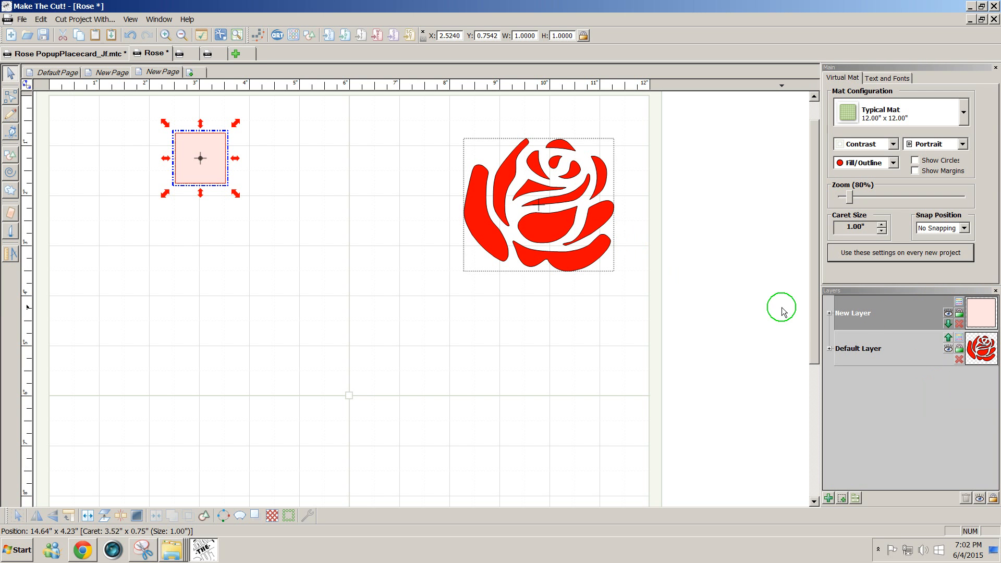
{"action": "left_click_drag", "start_coordinate": [814, 317], "coordinate": [814, 299]}
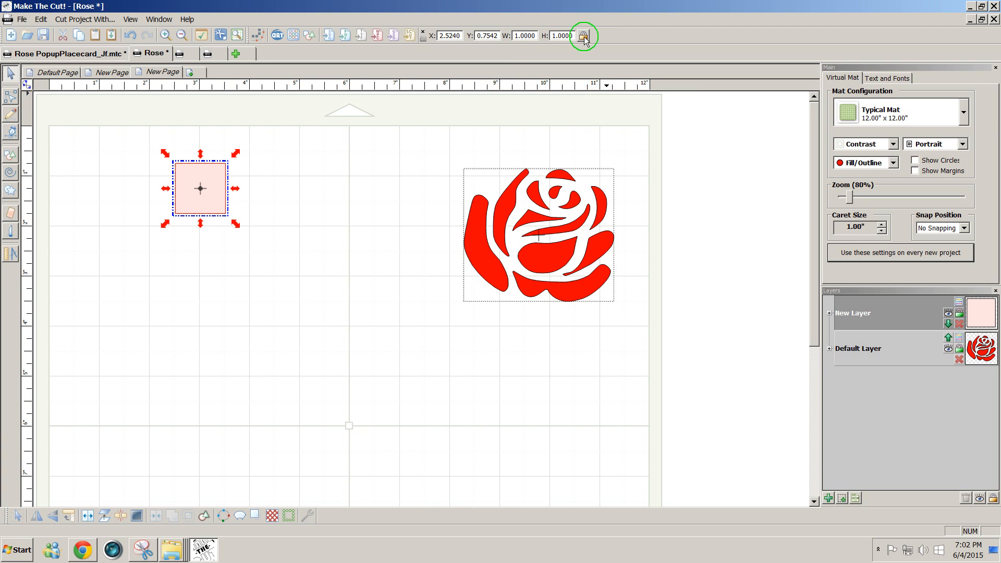
- Set the square's size to 4 by 4 inches and center it on the mat at about X 4.00, Y 4.00
{"action": "double_click", "coordinate": [524, 36]}
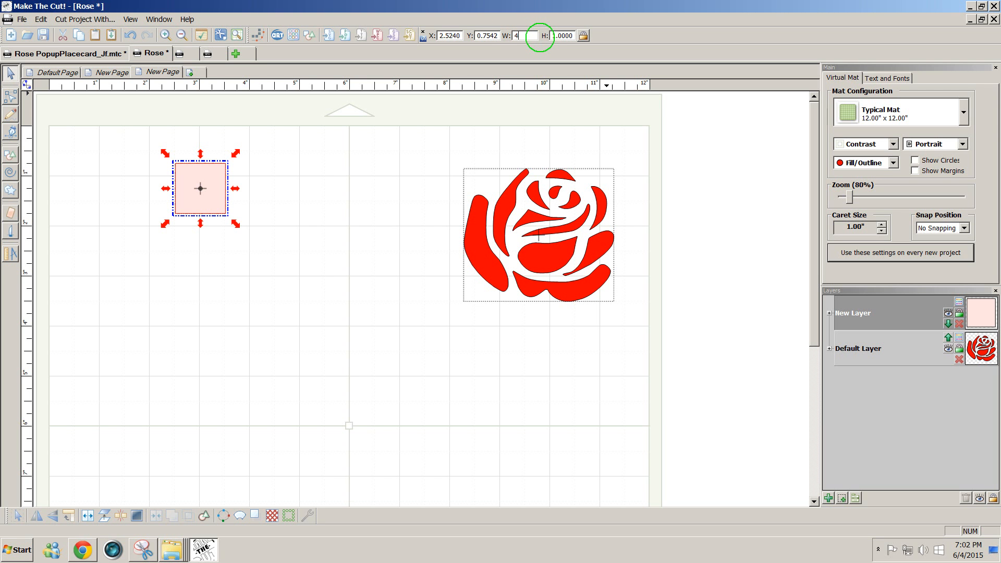
{"action": "left_click", "coordinate": [541, 39]}
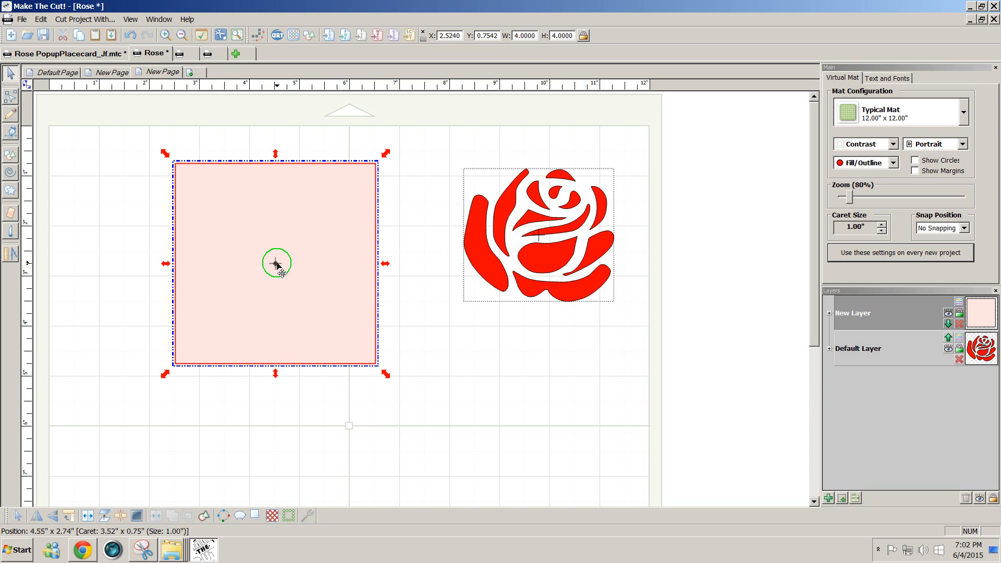
{"action": "left_click_drag", "start_coordinate": [279, 269], "coordinate": [374, 428]}
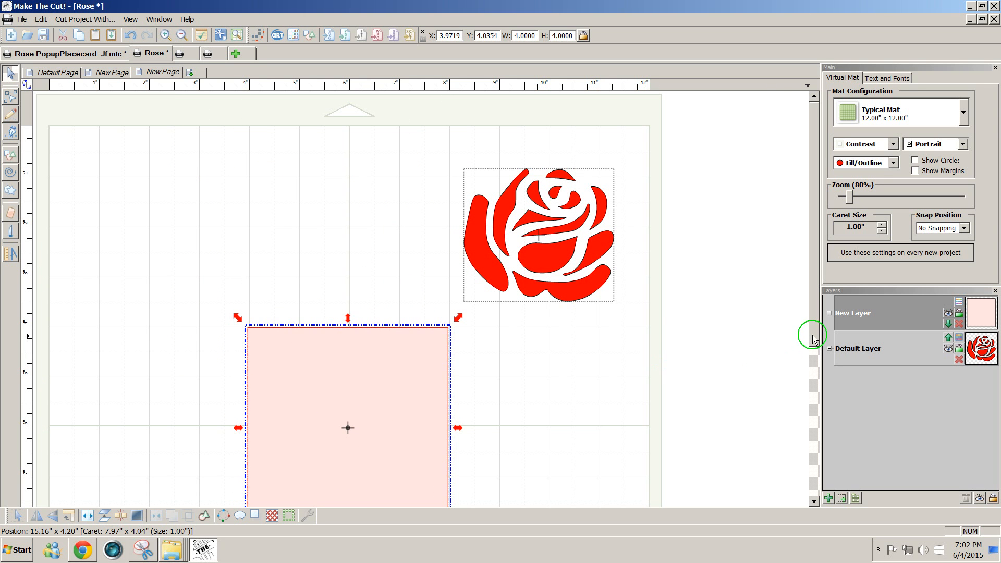
{"action": "scroll", "coordinate": [814, 342], "scroll_direction": "down", "scroll_amount": 1}
{"action": "scroll", "coordinate": [813, 351], "scroll_direction": "down", "scroll_amount": 3}
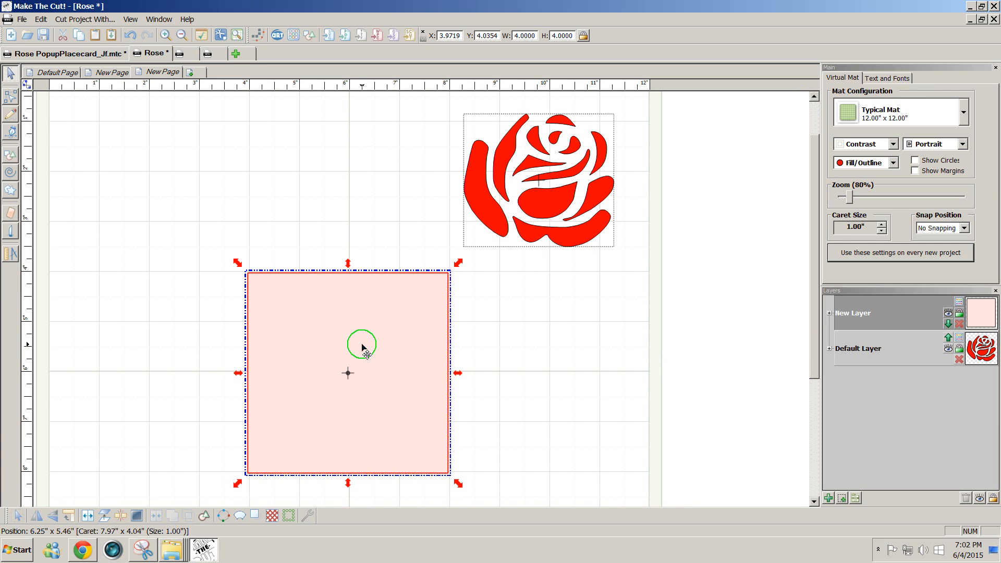
{"action": "key", "text": "Right"}
{"action": "key", "text": "Right"}
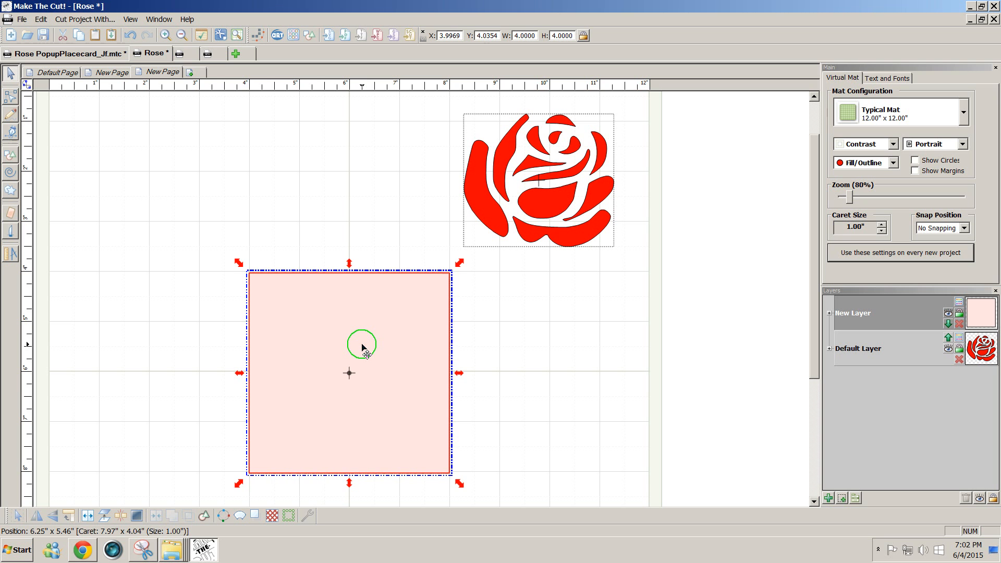
{"action": "key", "text": "Up"}
{"action": "key", "text": "Up"}
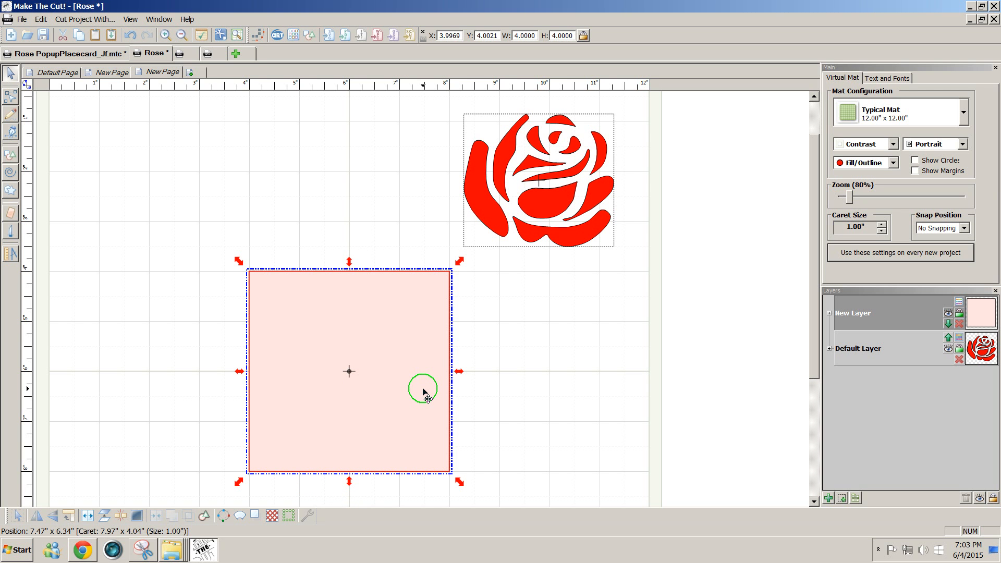
- Set the mat color to Green, view the mat at 70% zoom and deselect the square
{"action": "key", "text": "3"}
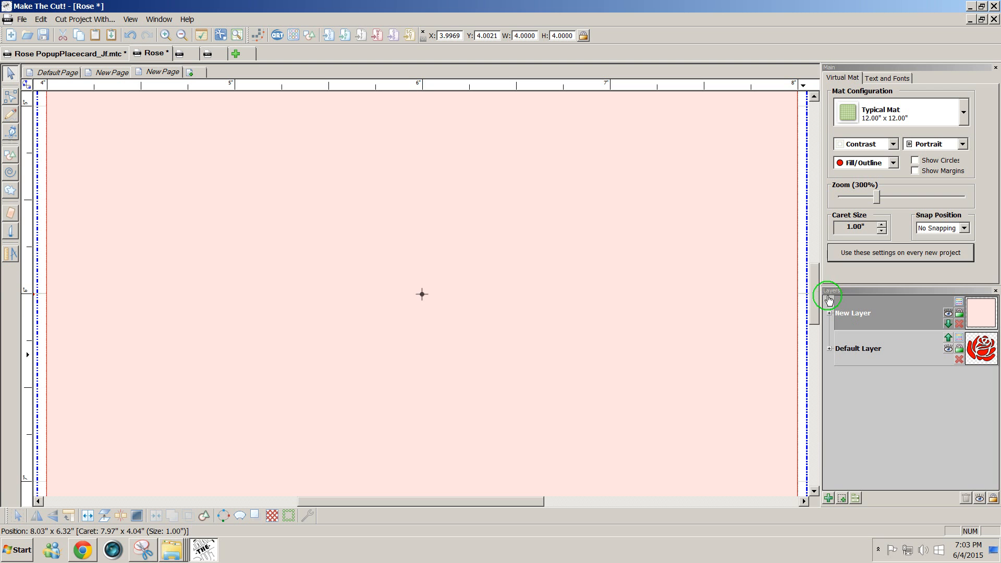
{"action": "mouse_move", "coordinate": [813, 296]}
{"action": "left_mouse_down"}
{"action": "mouse_move", "coordinate": [827, 250]}
{"action": "mouse_move", "coordinate": [816, 253]}
{"action": "mouse_move", "coordinate": [821, 291]}
{"action": "left_mouse_up"}
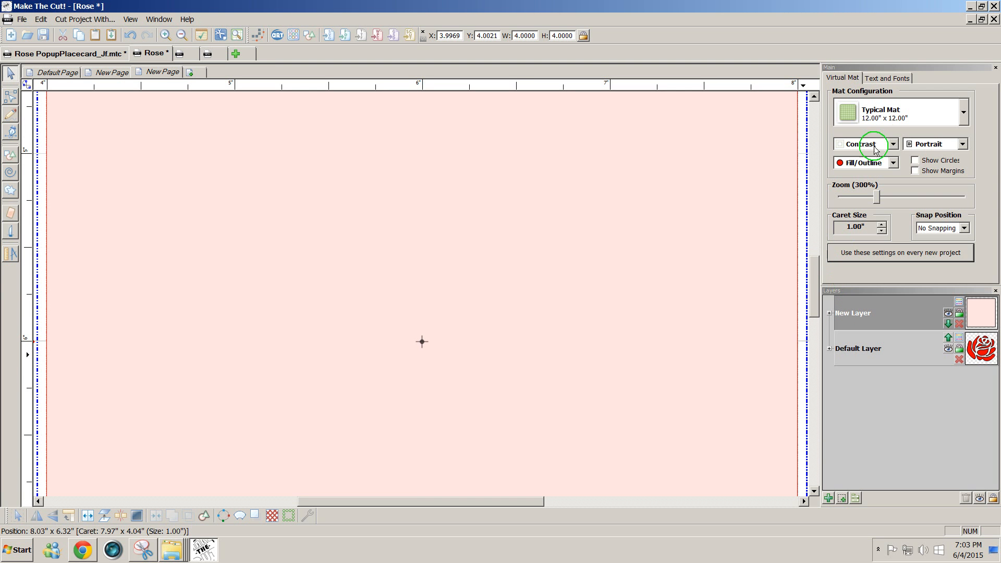
{"action": "left_click", "coordinate": [893, 144]}
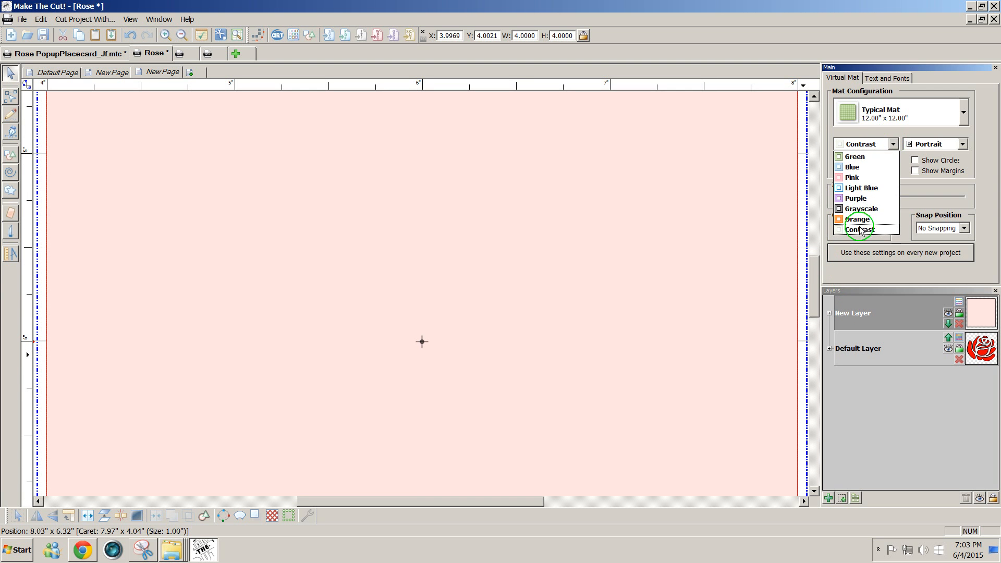
{"action": "left_click", "coordinate": [865, 158]}
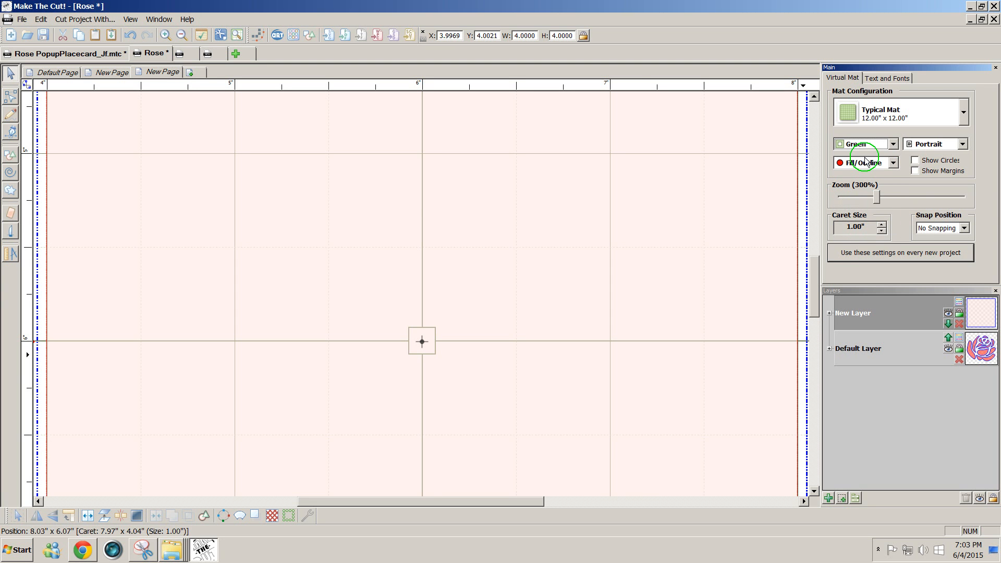
{"action": "left_click", "coordinate": [873, 203]}
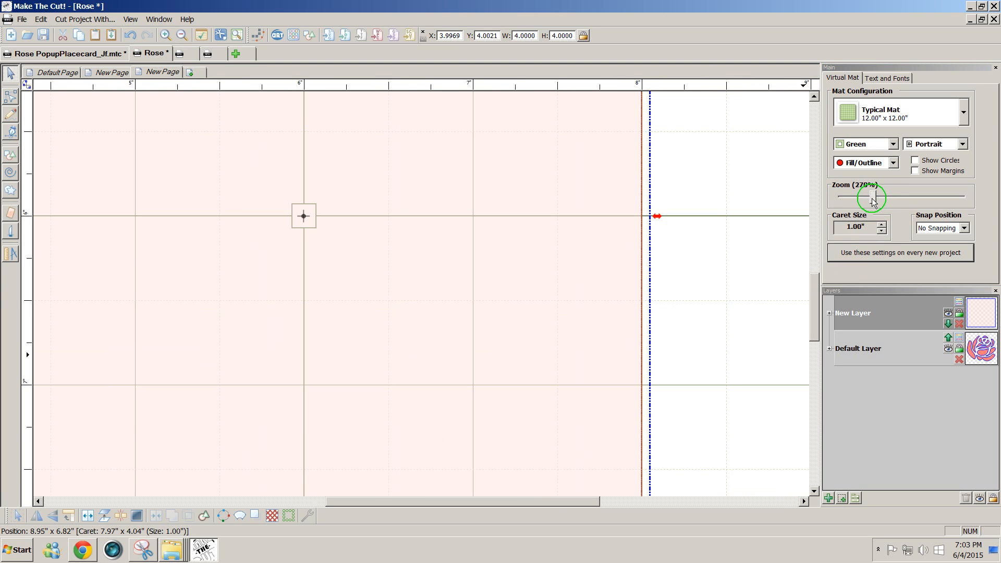
{"action": "left_click_drag", "start_coordinate": [480, 500], "coordinate": [425, 505]}
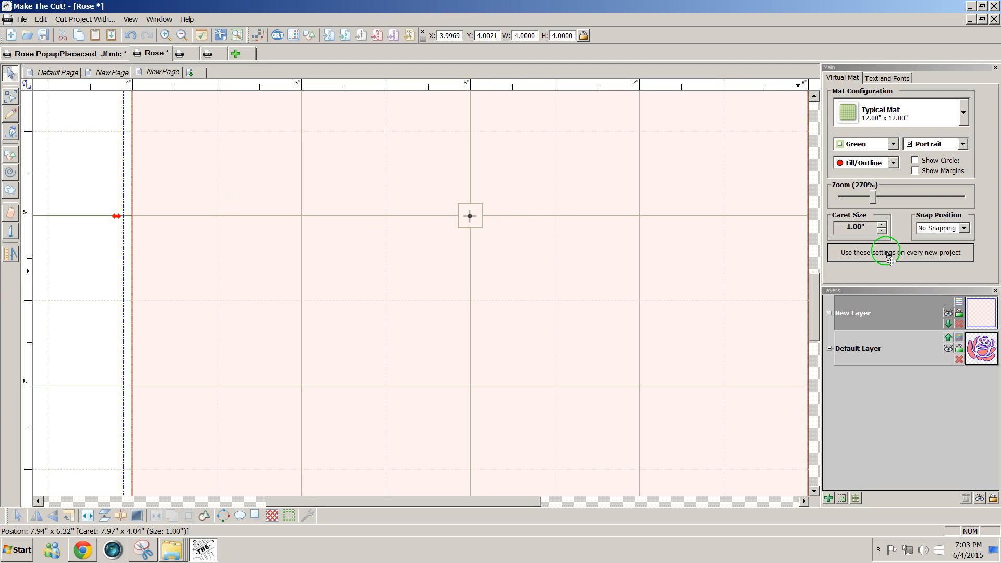
{"action": "left_click_drag", "start_coordinate": [872, 197], "coordinate": [815, 151]}
{"action": "left_click", "coordinate": [537, 301]}
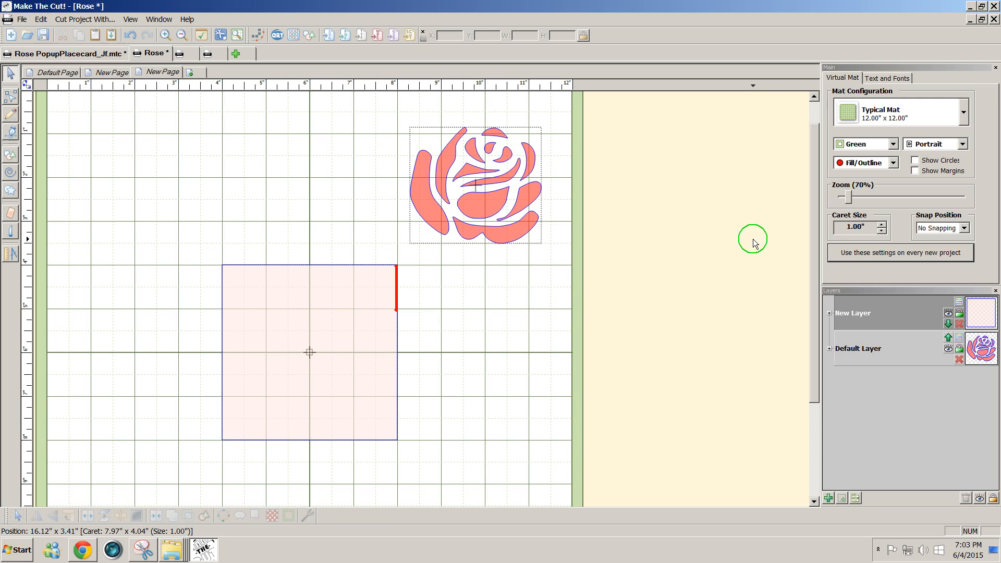
- Add a new empty layer and set the snap position to 1 Inch
{"action": "left_click", "coordinate": [828, 499]}
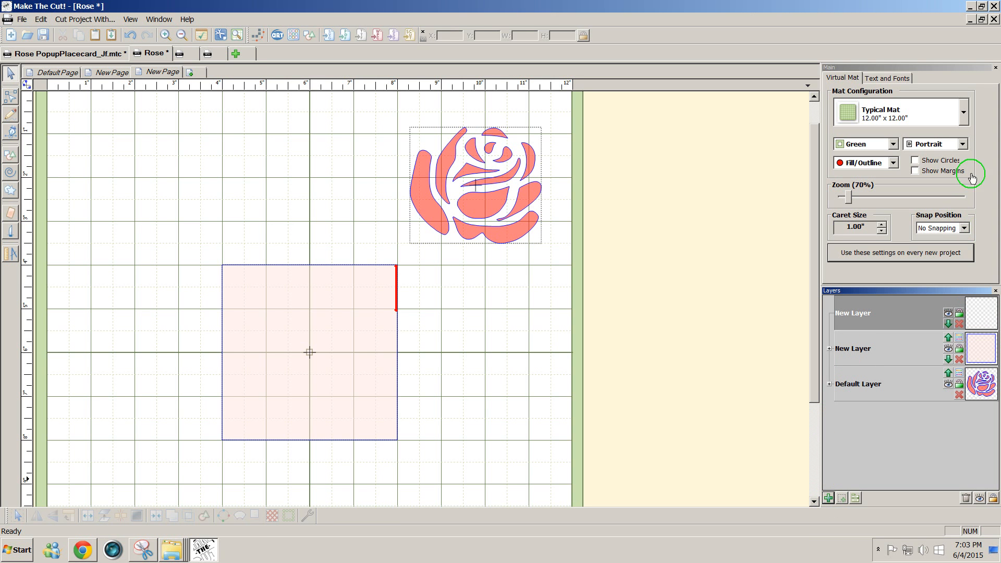
{"action": "left_click", "coordinate": [964, 227]}
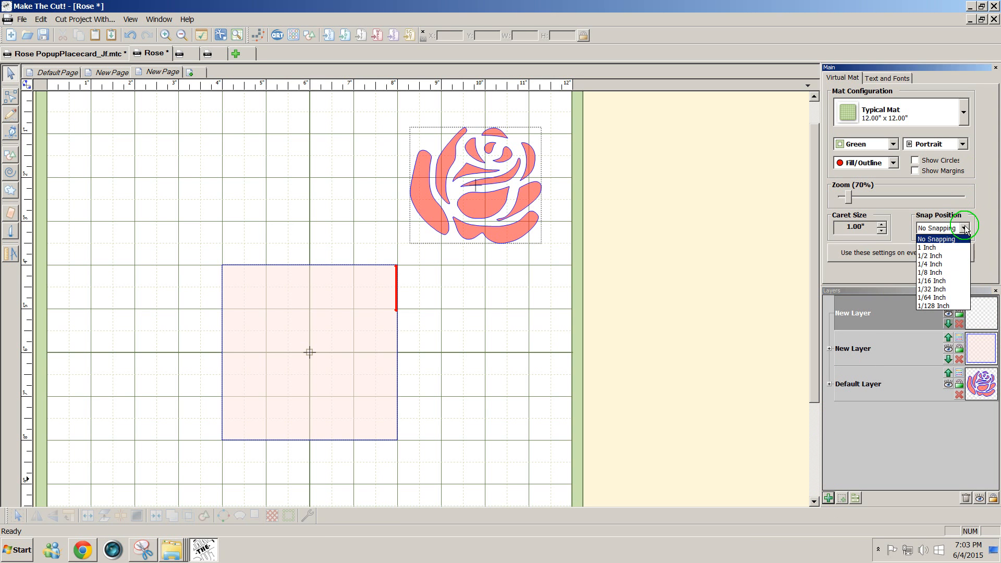
{"action": "left_click", "coordinate": [917, 244]}
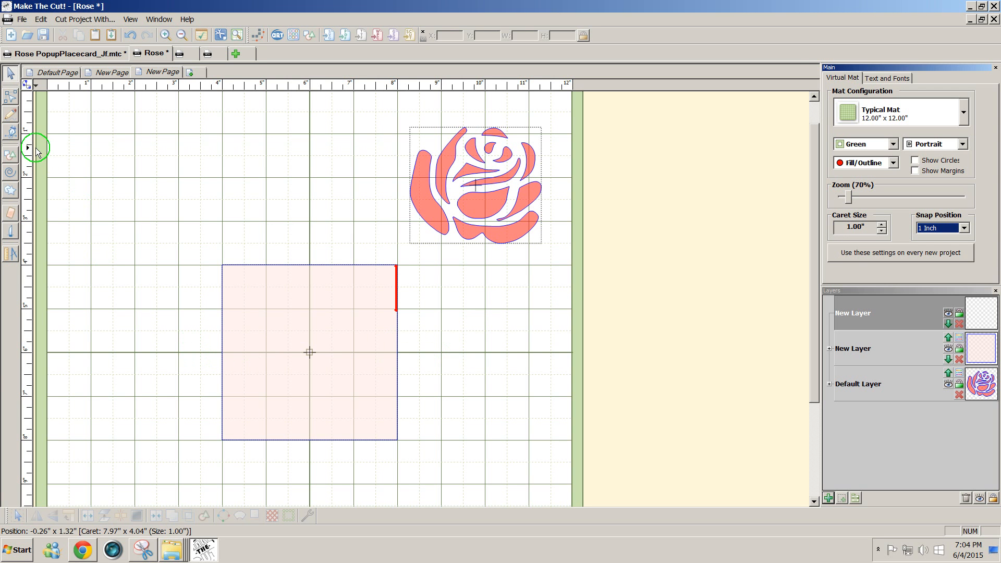
- Draw a 4-inch horizontal line with the path tool across the square's middle, starting at X 4, Y 6
{"action": "left_click", "coordinate": [26, 81]}
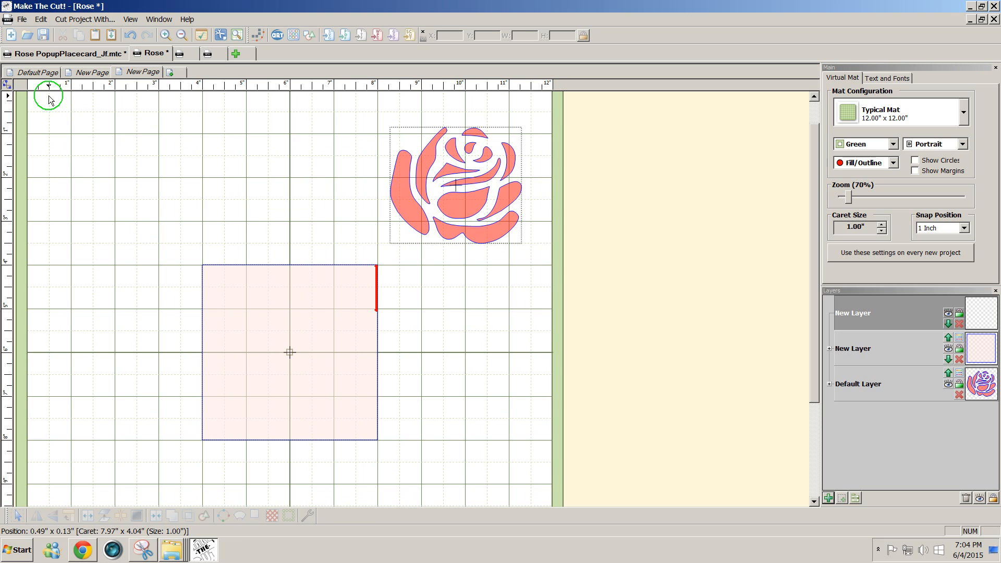
{"action": "left_click", "coordinate": [8, 86]}
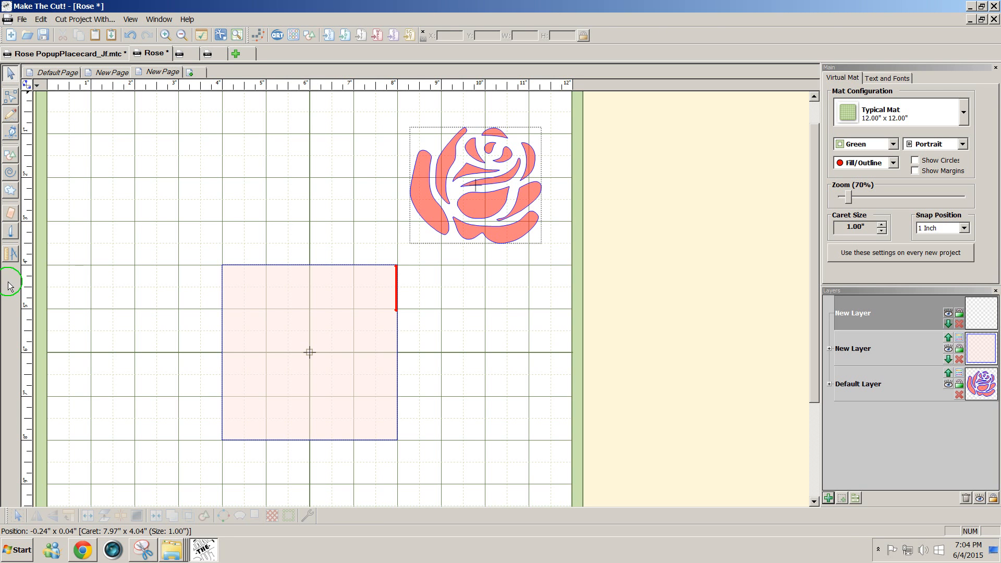
{"action": "left_click", "coordinate": [12, 133]}
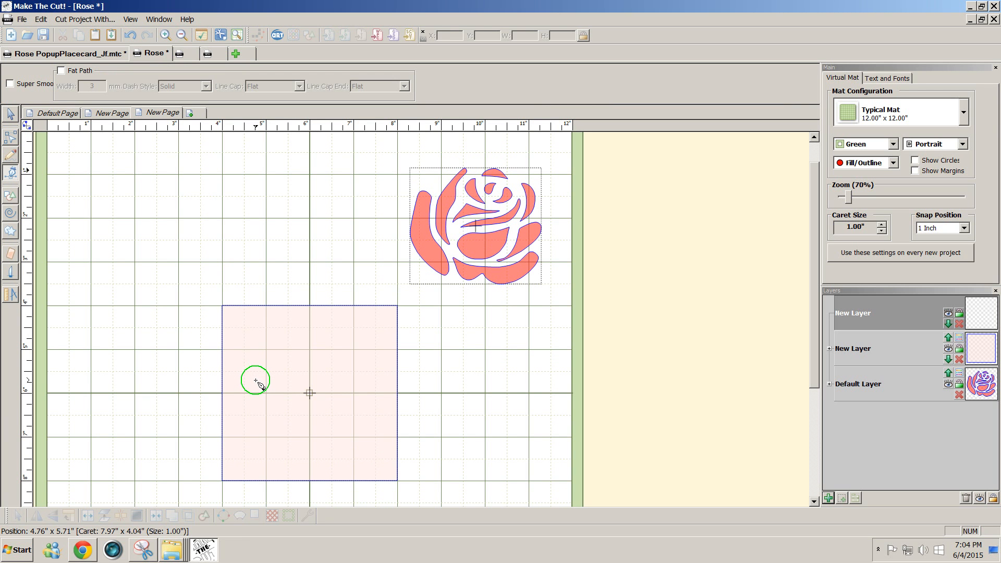
{"action": "left_click", "coordinate": [221, 393]}
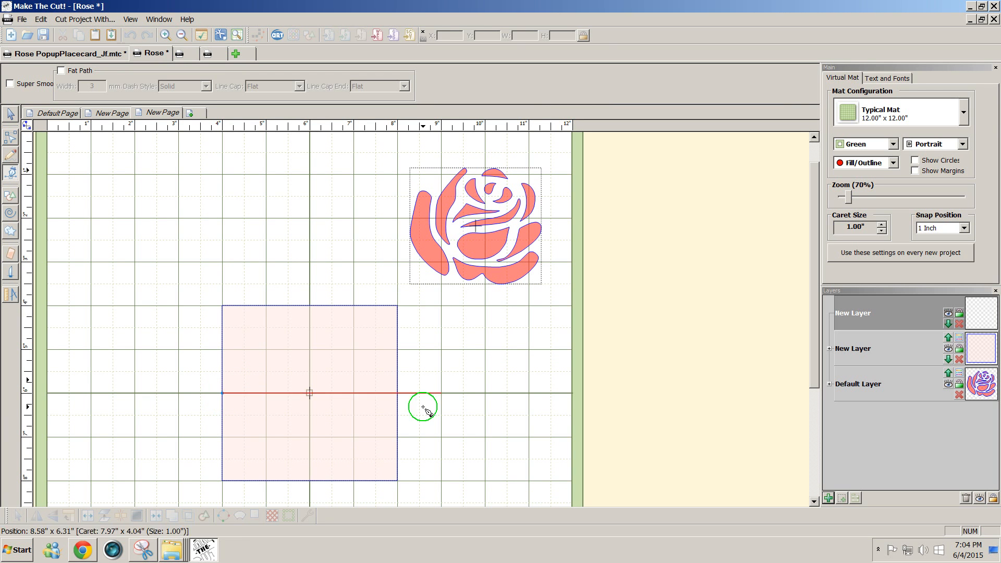
{"action": "double_click", "coordinate": [397, 393]}
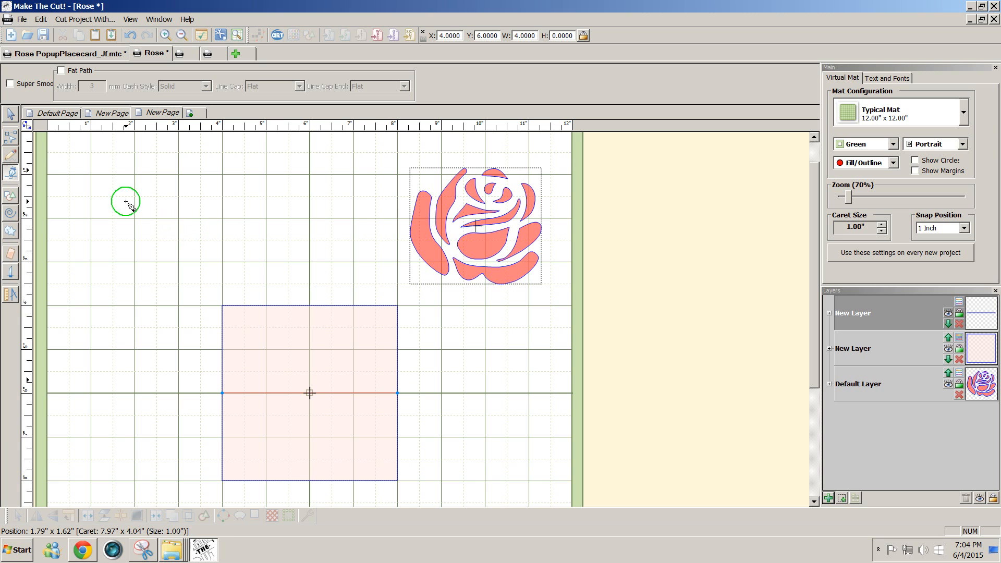
{"action": "left_click", "coordinate": [10, 116]}
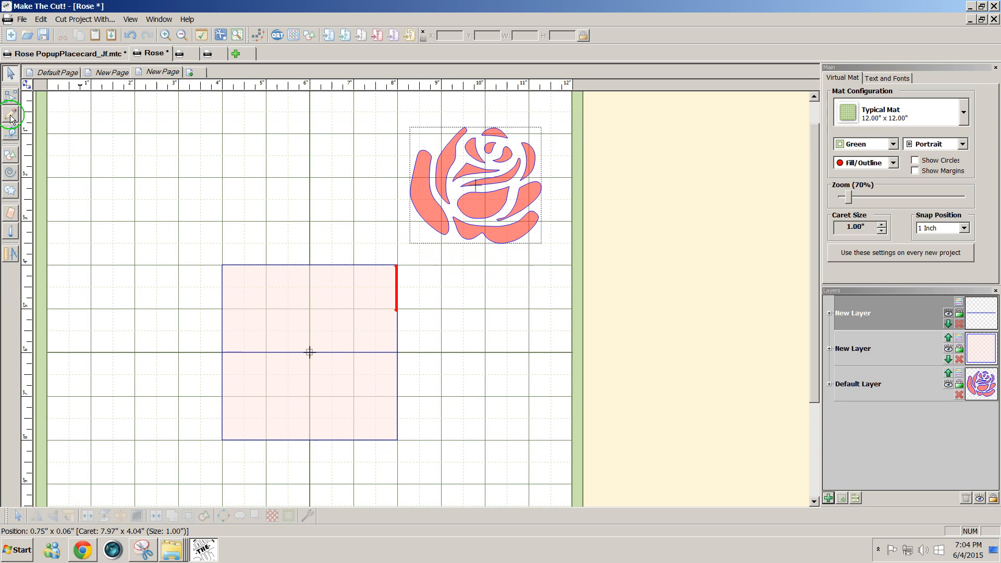
- Try placing the rose over the square at X 5, Y 4 with snapping on
{"action": "left_click", "coordinate": [441, 188]}
{"action": "left_click_drag", "start_coordinate": [384, 104], "coordinate": [608, 279]}
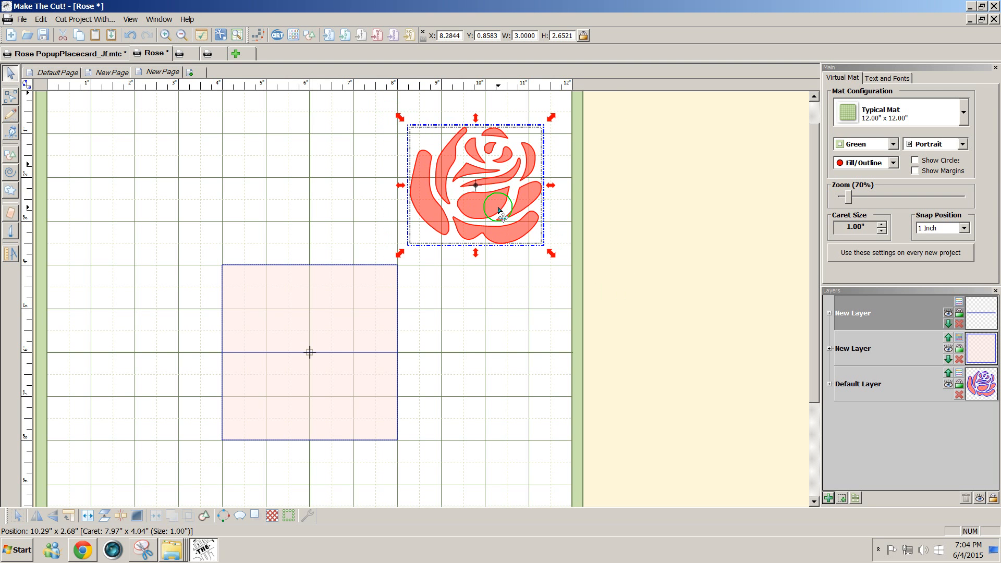
{"action": "left_click_drag", "start_coordinate": [493, 200], "coordinate": [356, 344]}
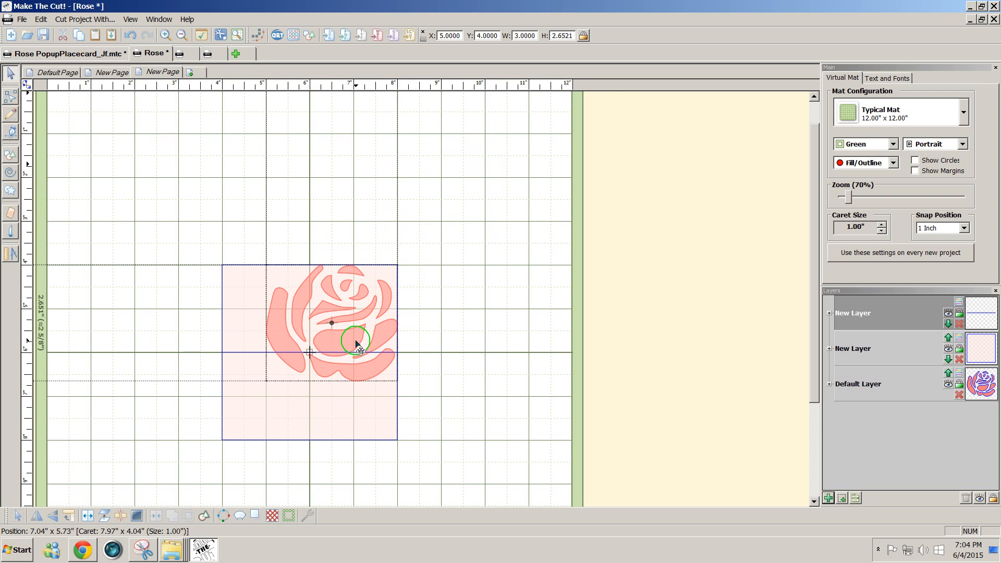
- Set the snap position to No Snapping
{"action": "left_click", "coordinate": [965, 232]}
{"action": "left_click", "coordinate": [935, 237]}
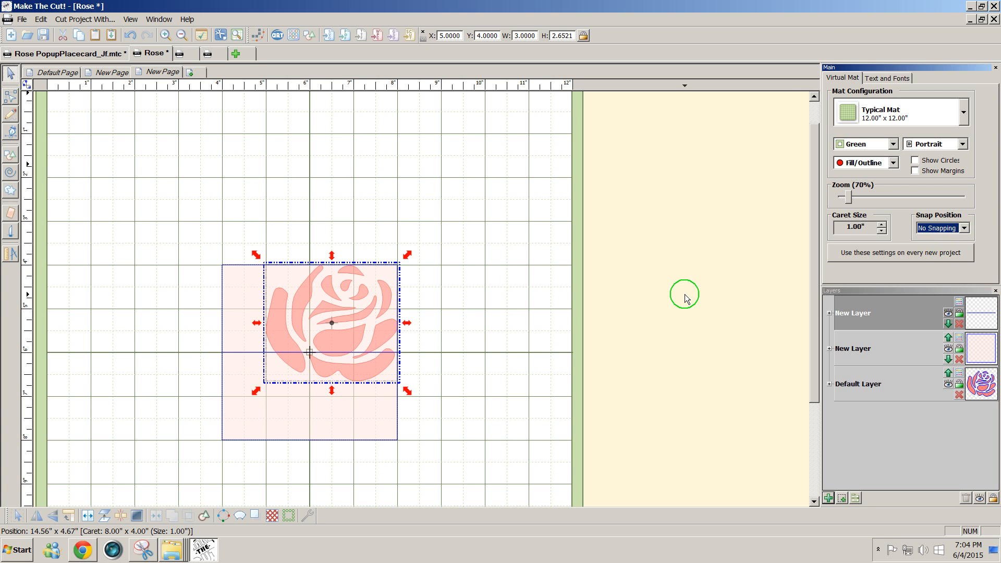
- Undo the accidental move of the square and the rose's move onto the square
{"action": "left_click_drag", "start_coordinate": [342, 331], "coordinate": [596, 330]}
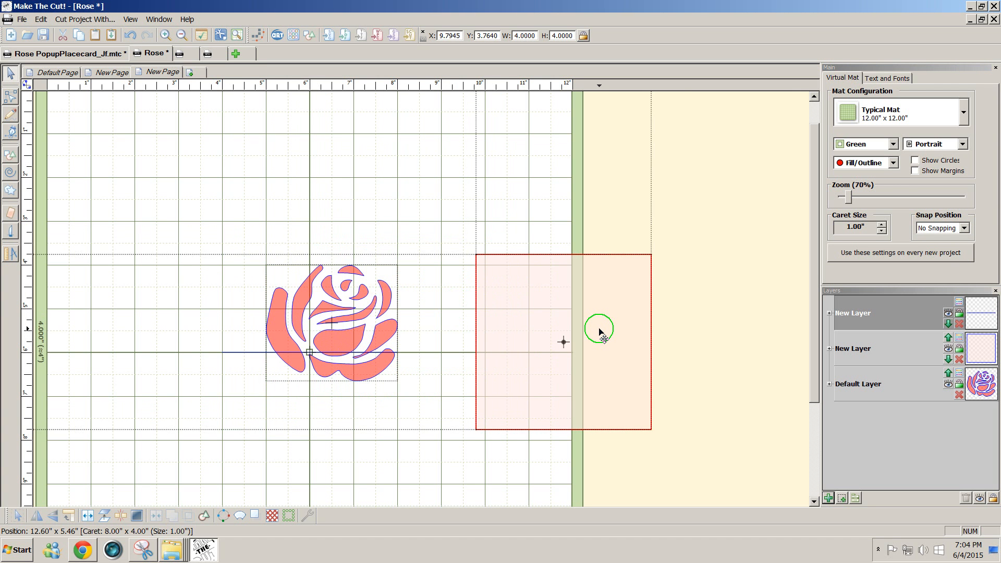
{"action": "key", "text": "ctrl+z"}
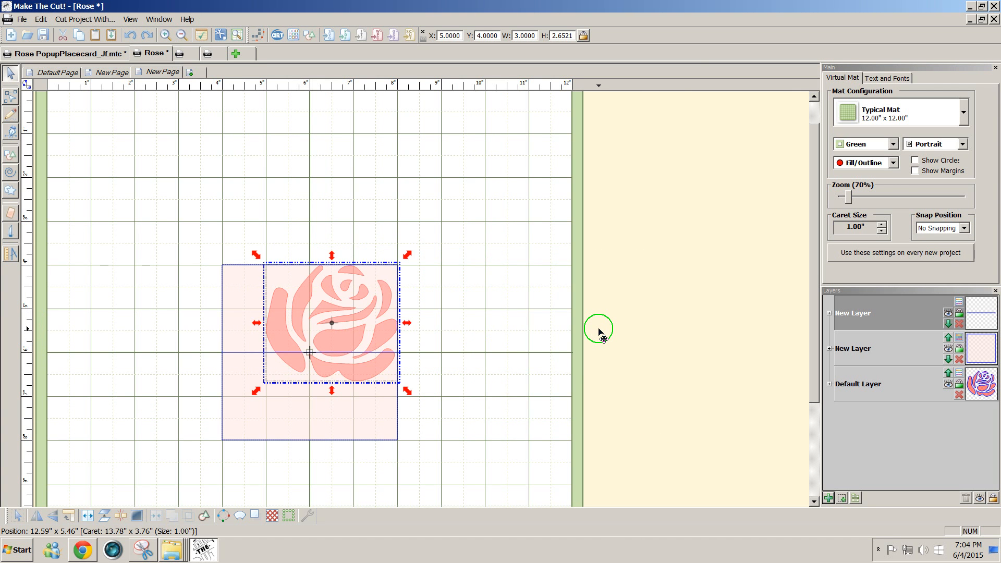
{"action": "key", "text": "ctrl+z"}
- Generate a shadow layer for the rose with a 0.15 in. width, rounded corners and simplified output
{"action": "left_click_drag", "start_coordinate": [384, 103], "coordinate": [648, 279]}
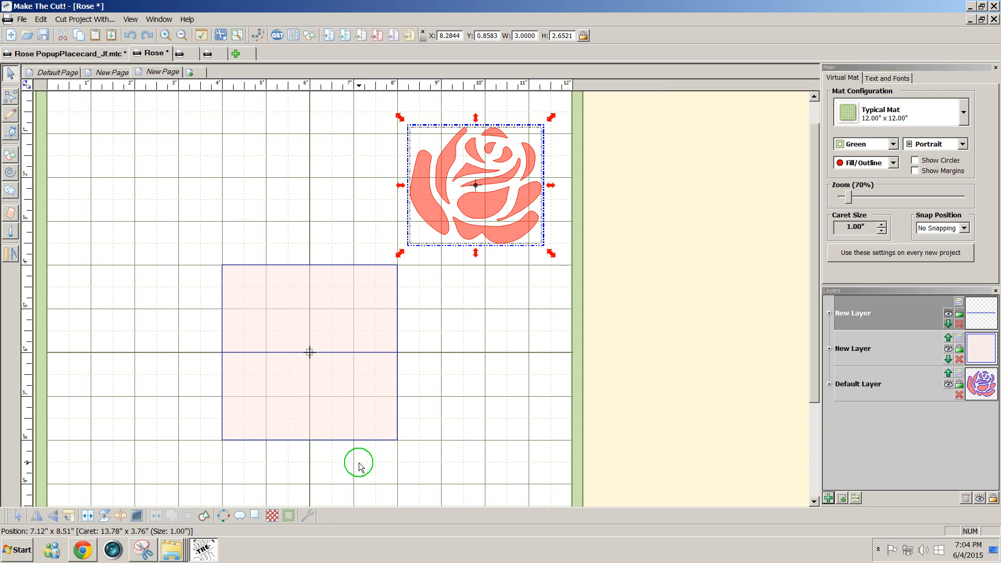
{"action": "left_click", "coordinate": [254, 516]}
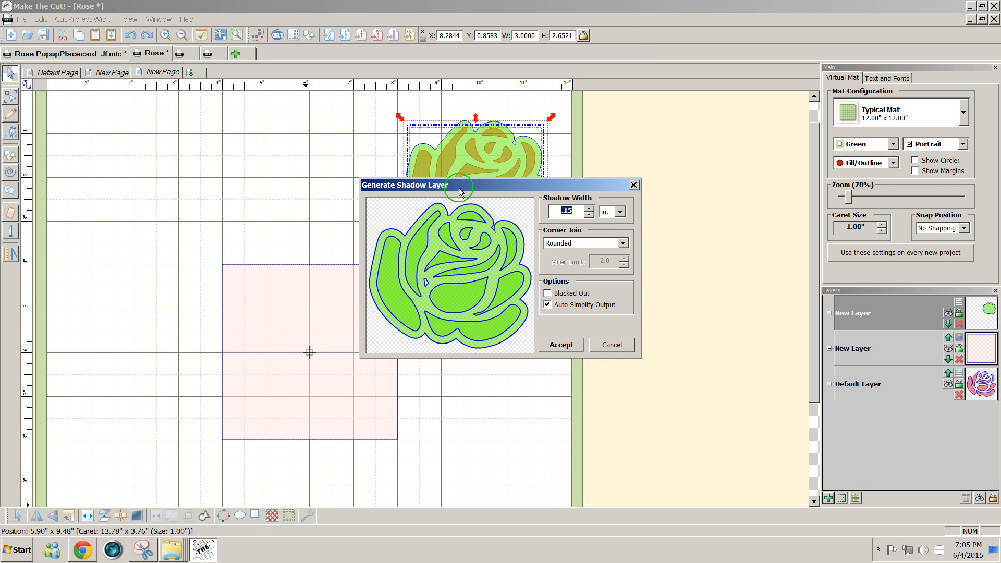
{"action": "left_click_drag", "start_coordinate": [459, 184], "coordinate": [504, 269]}
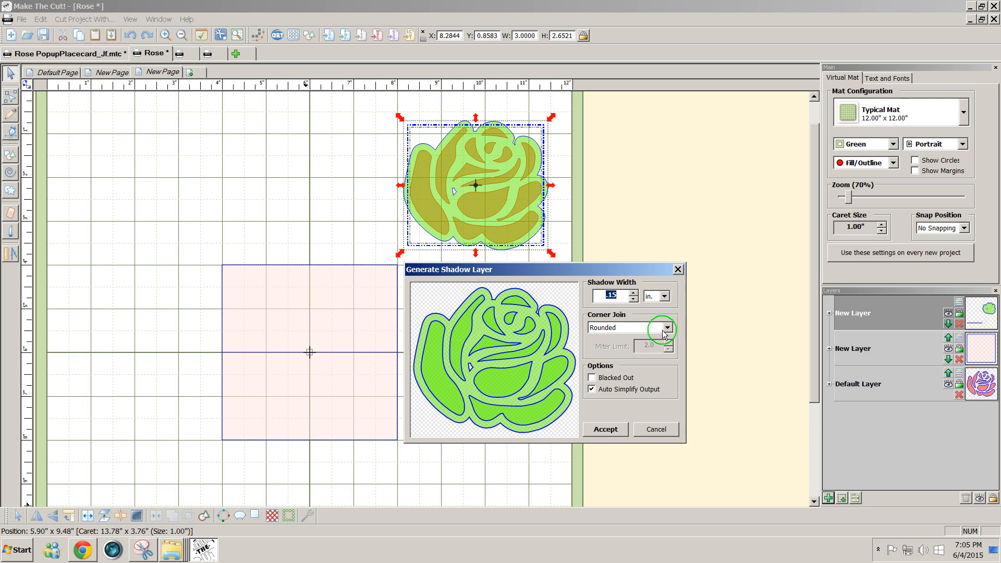
{"action": "left_click", "coordinate": [598, 430]}
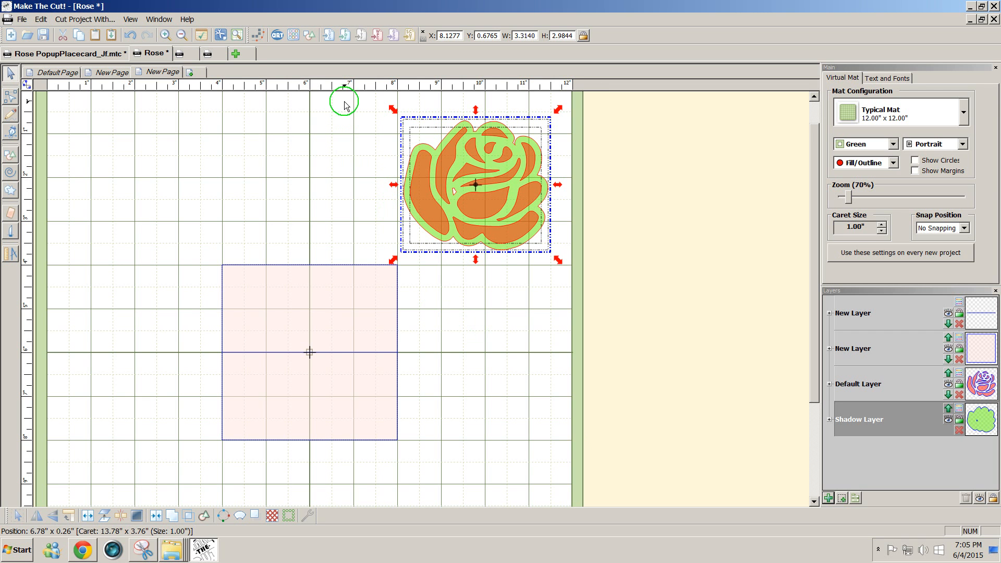
- Join the rose with its shadow and center the joined shape on the square, about X 4.33, Y 4.51
{"action": "left_click", "coordinate": [155, 515]}
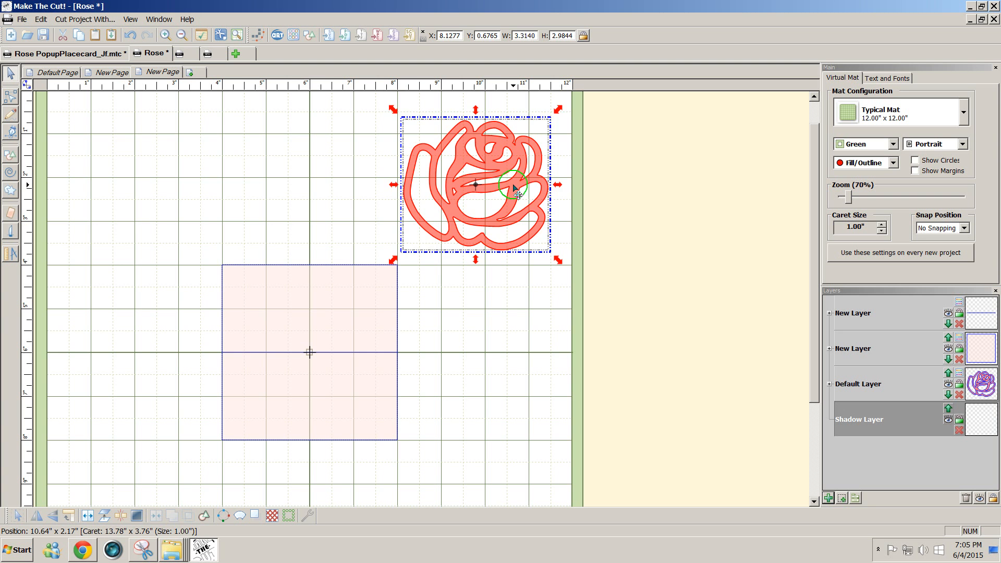
{"action": "left_click_drag", "start_coordinate": [514, 188], "coordinate": [347, 356]}
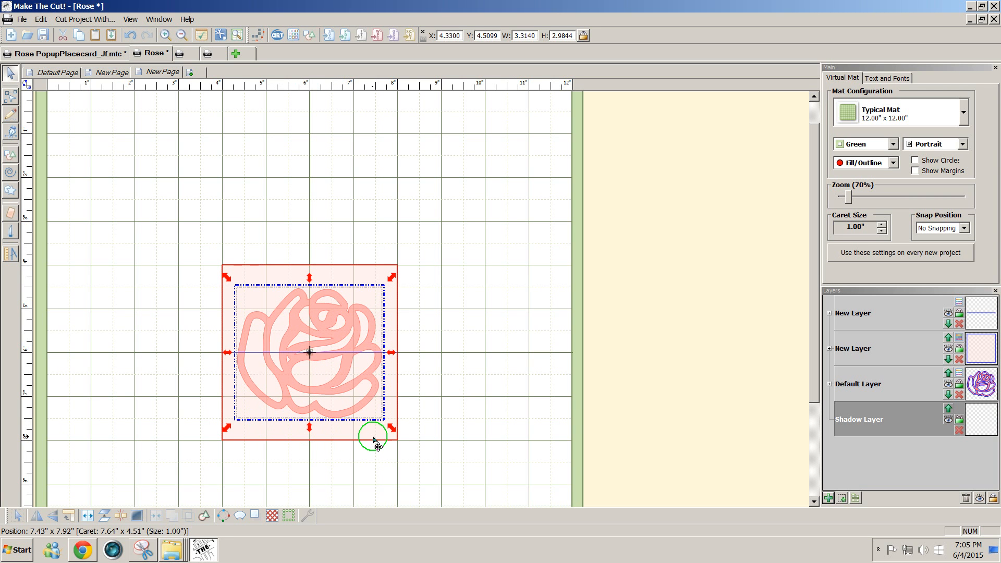
- Scale the joined rose down to about 2.72 in. wide by 2.45 in. high
{"action": "left_click_drag", "start_coordinate": [392, 426], "coordinate": [367, 413]}
{"action": "left_click_drag", "start_coordinate": [296, 345], "coordinate": [304, 353]}
{"action": "key", "text": "ctrl+z"}
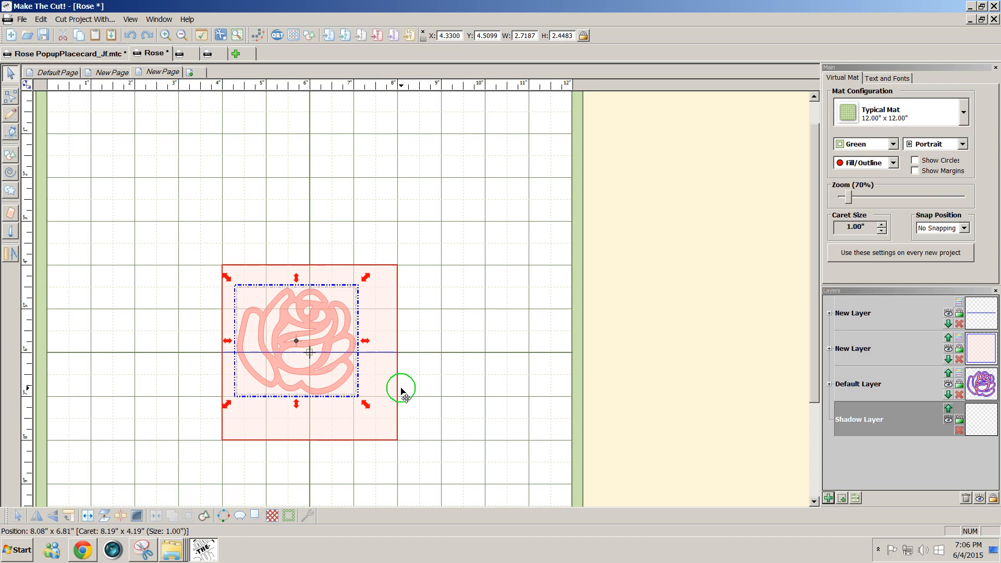
{"action": "left_click", "coordinate": [455, 395]}
{"action": "left_click", "coordinate": [302, 352]}
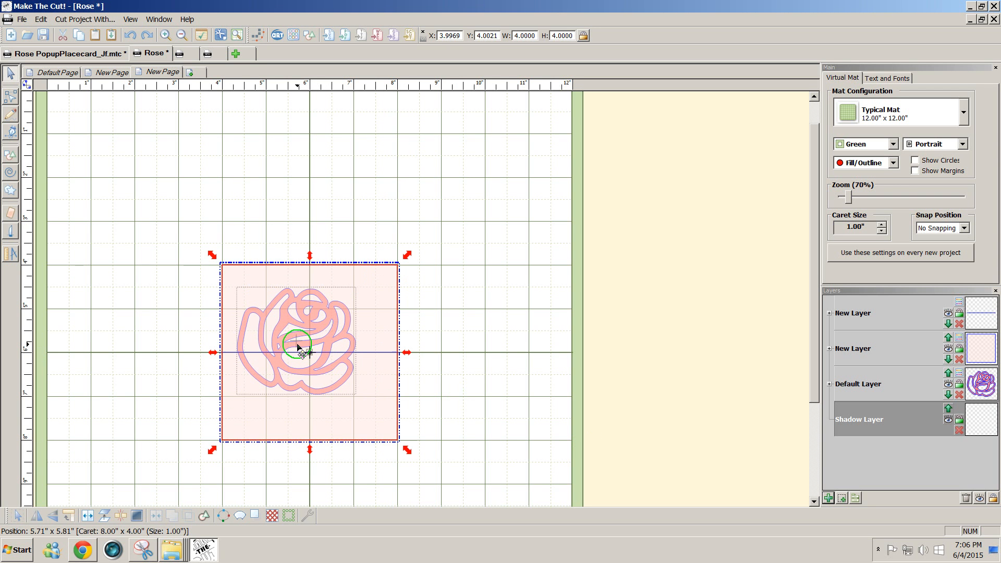
{"action": "left_click_drag", "start_coordinate": [236, 234], "coordinate": [388, 424]}
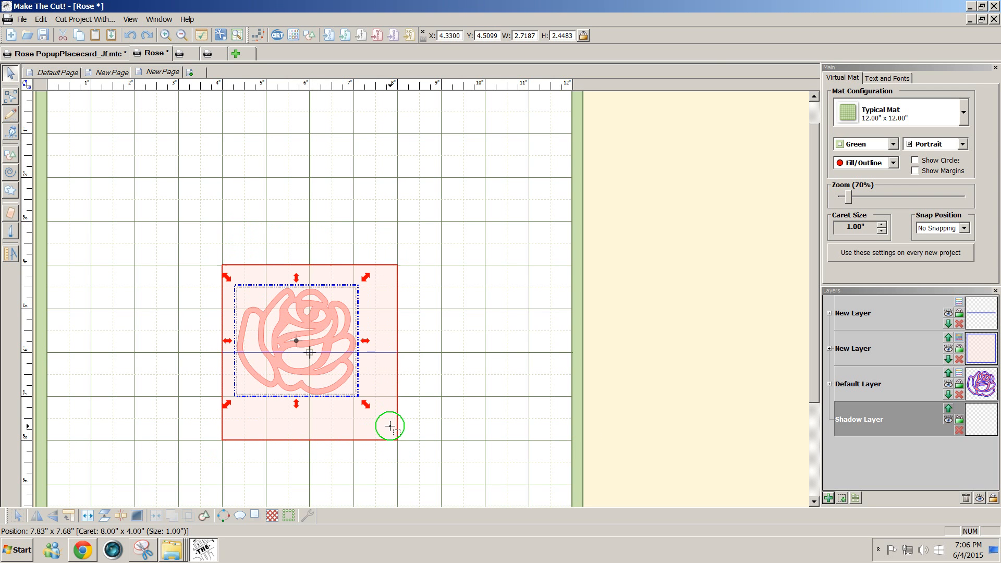
{"action": "left_click", "coordinate": [306, 346]}
{"action": "left_click", "coordinate": [833, 421]}
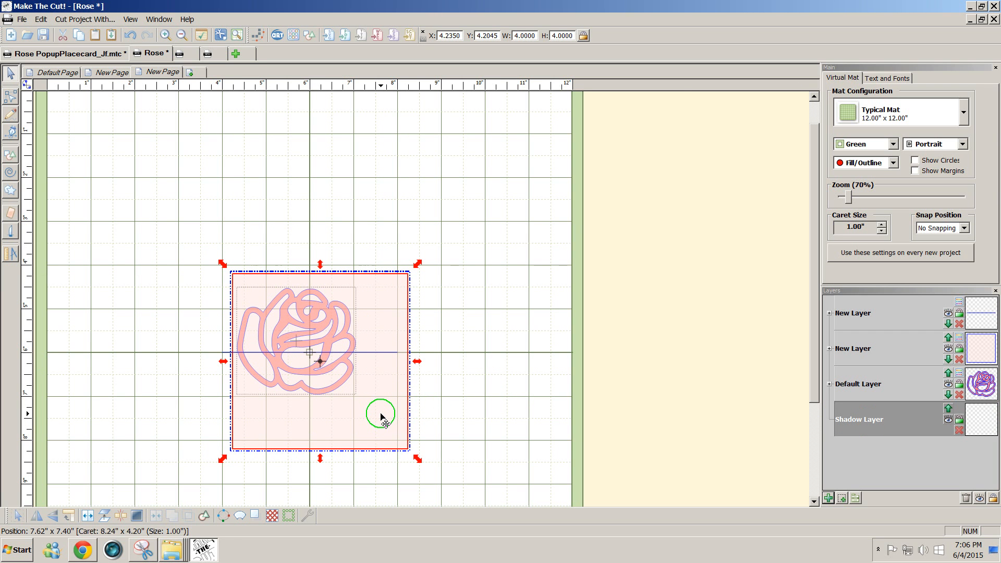
{"action": "key", "text": "ctrl+z"}
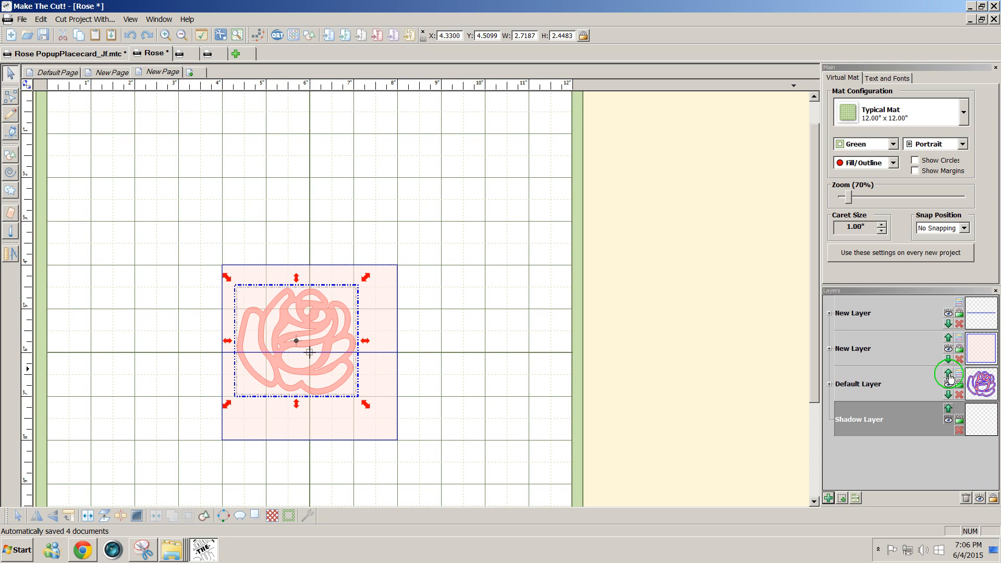
- Raise the rose's layer above the square's layer and move the rose to about X 4.63, Y 4.77
{"action": "left_click", "coordinate": [948, 373]}
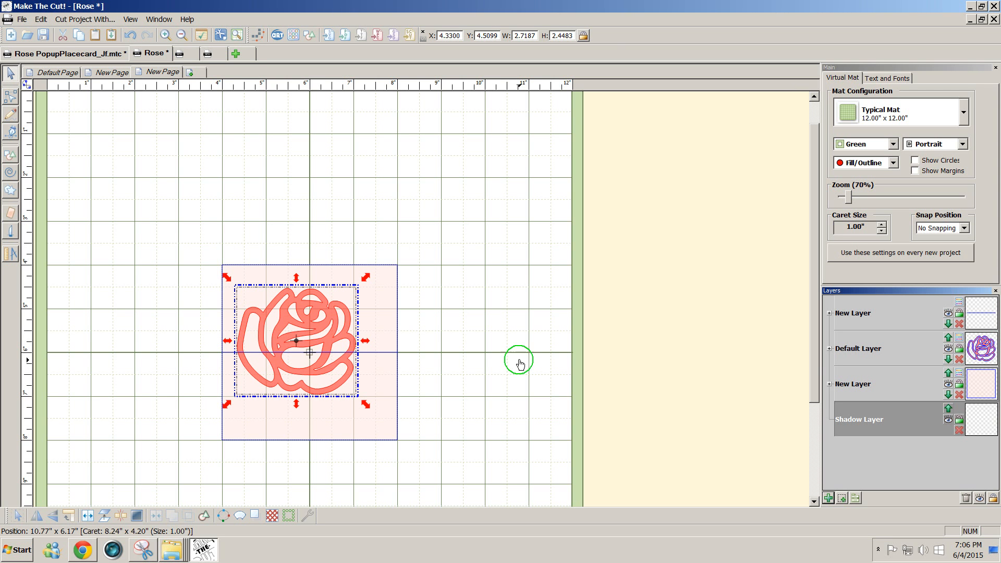
{"action": "left_click_drag", "start_coordinate": [296, 345], "coordinate": [319, 357]}
{"action": "left_click", "coordinate": [479, 369]}
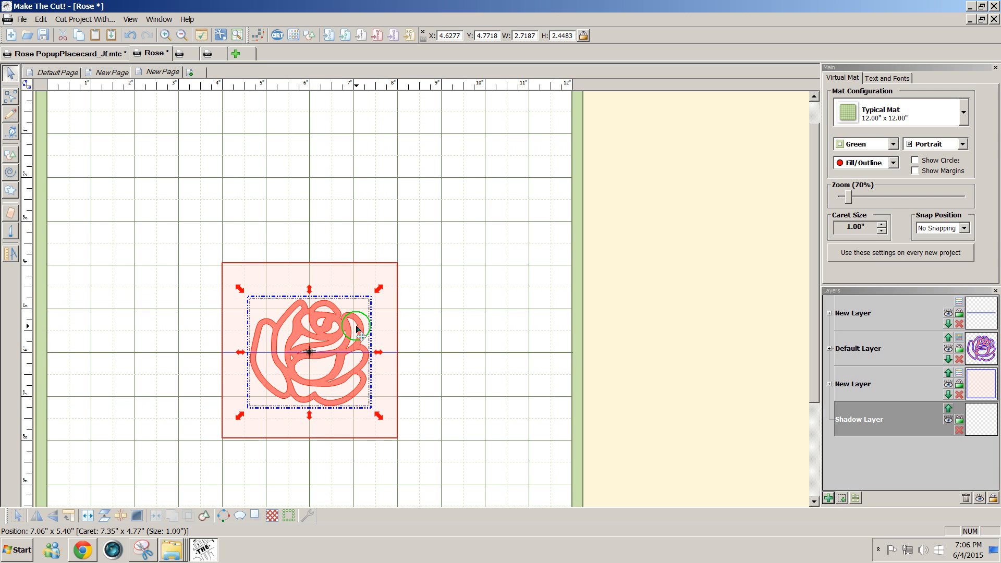
{"action": "left_click_drag", "start_coordinate": [382, 278], "coordinate": [382, 280]}
- Select the square, rose and fold line together and align them on a common center
{"action": "left_click_drag", "start_coordinate": [116, 181], "coordinate": [485, 504]}
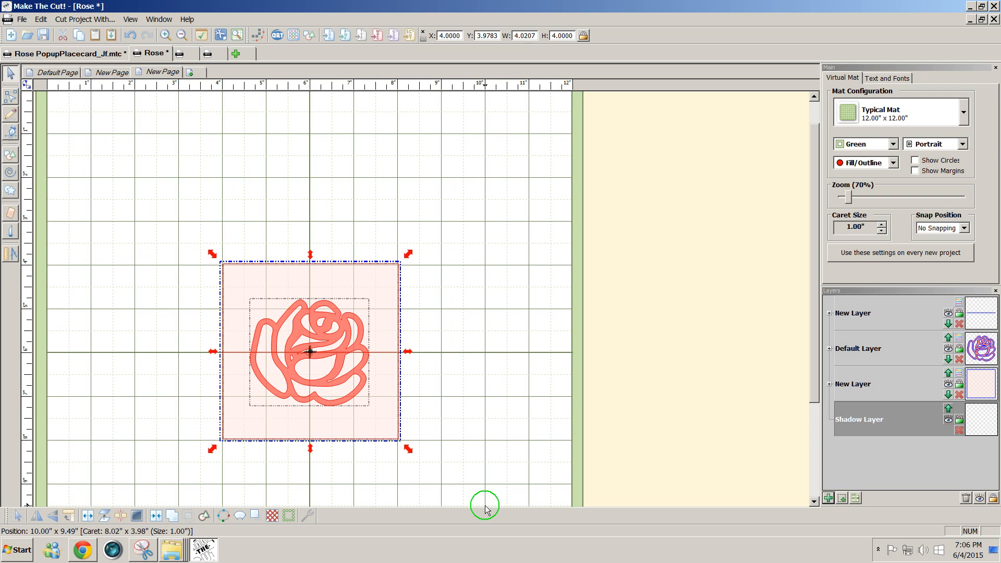
{"action": "key", "text": "c"}
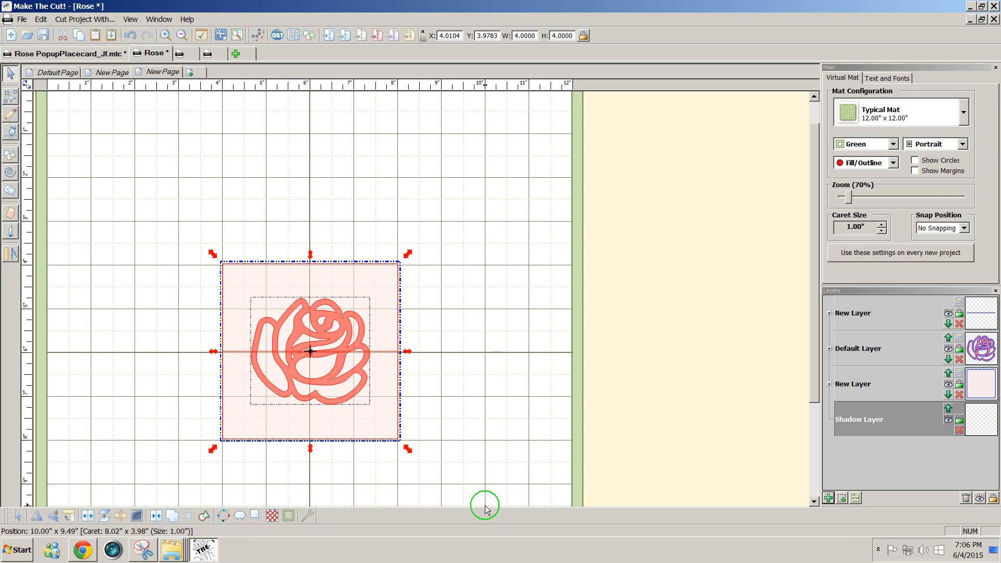
{"action": "left_click_drag", "start_coordinate": [492, 485], "coordinate": [108, 170]}
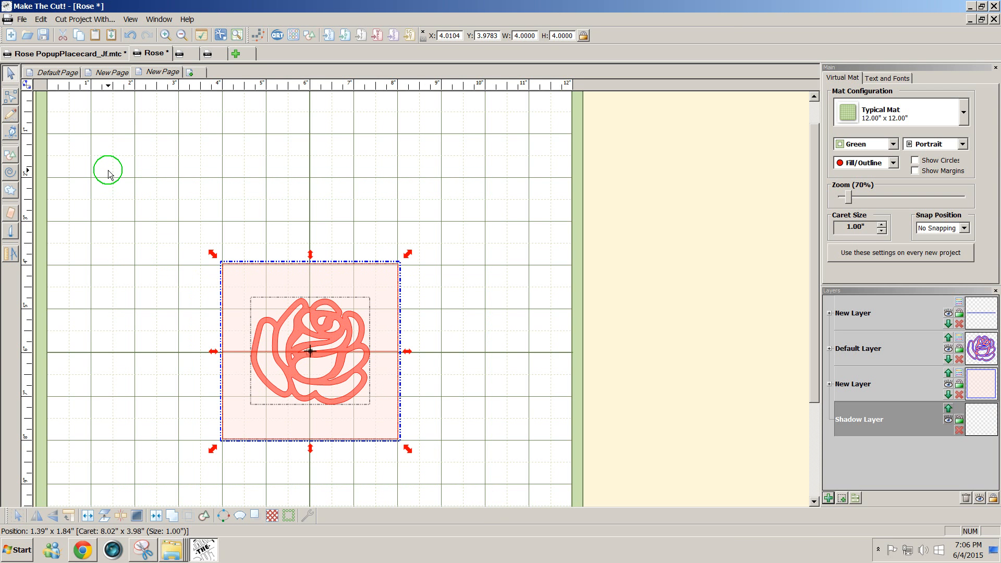
- Nudge the aligned shapes onto the mat's grid lines, at X 4.0049, Y 4.0006
{"action": "key", "text": "3"}
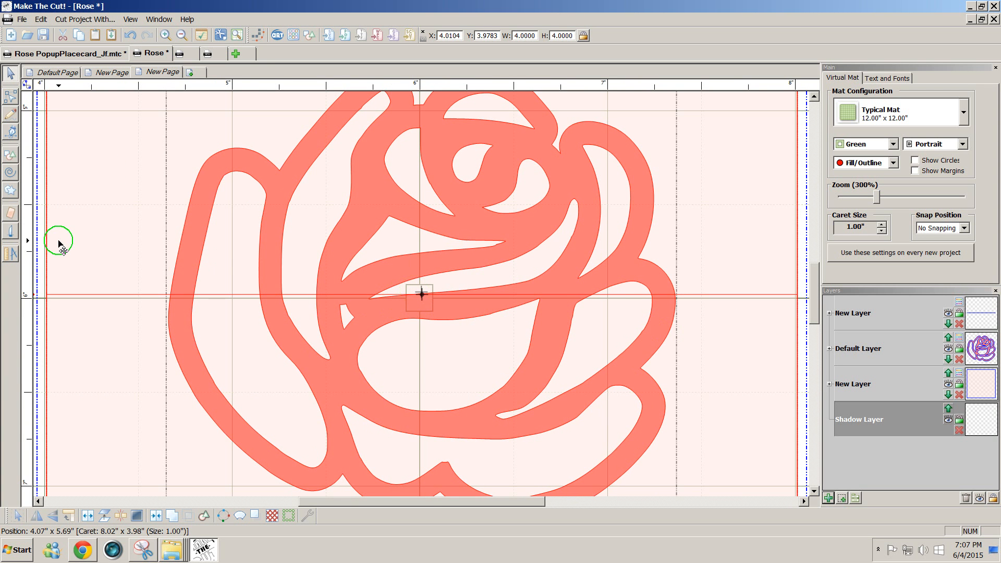
{"action": "key", "text": "Down"}
{"action": "key", "text": "Down"}
{"action": "key", "text": "Down"}
{"action": "key", "text": "Down"}
{"action": "key", "text": "Down"}
{"action": "key", "text": "Down"}
{"action": "key", "text": "Down"}
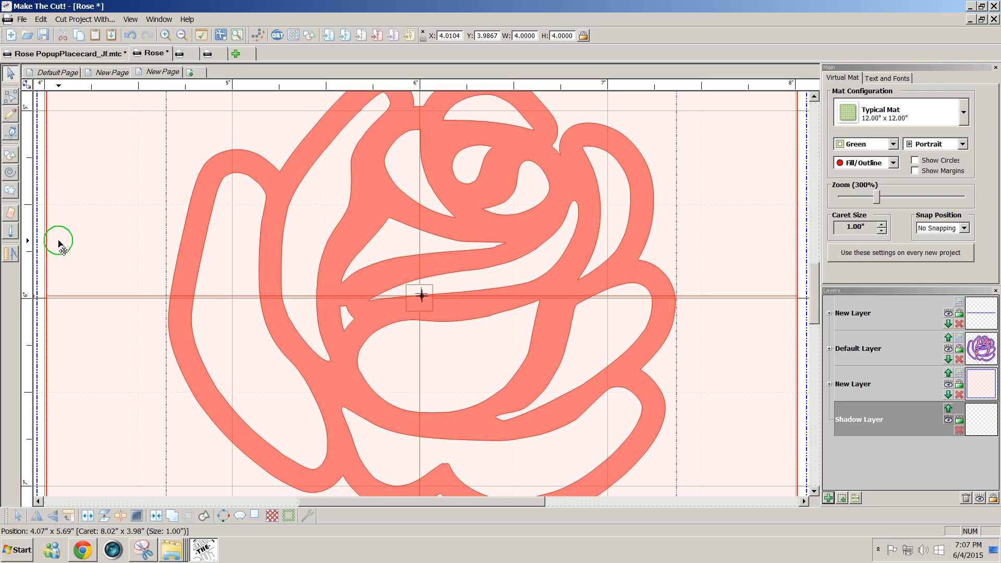
{"action": "key", "text": "Down"}
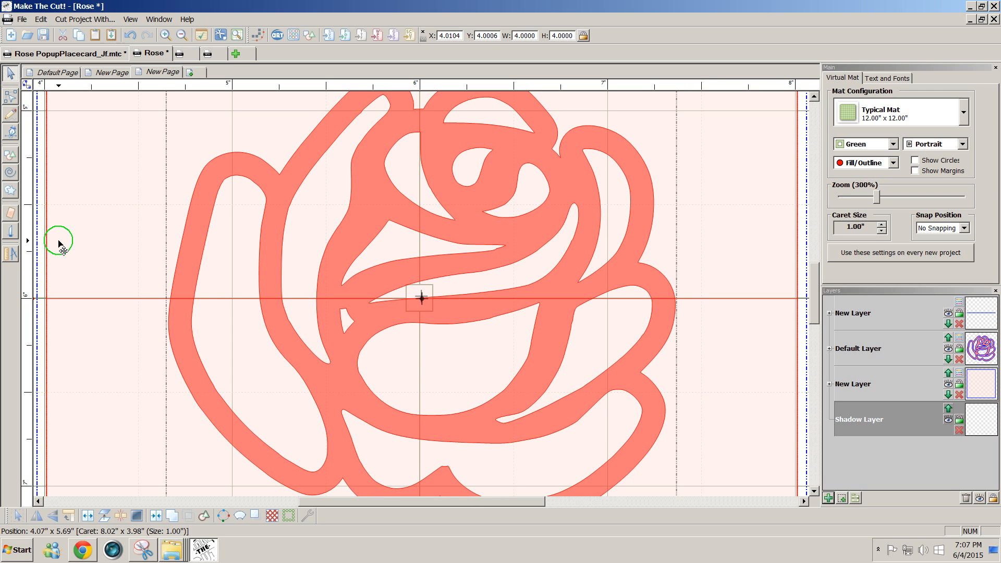
{"action": "key", "text": "Left"}
{"action": "key", "text": "Left"}
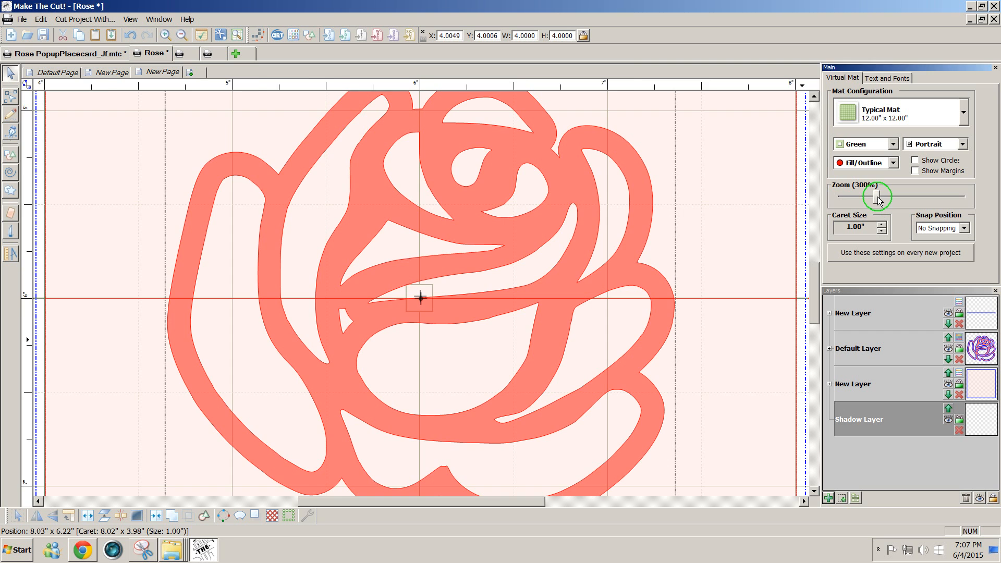
- Shorten the fold line to about 0.64 in. so it runs from the square's left edge to the rose
{"action": "left_click_drag", "start_coordinate": [875, 200], "coordinate": [847, 201]}
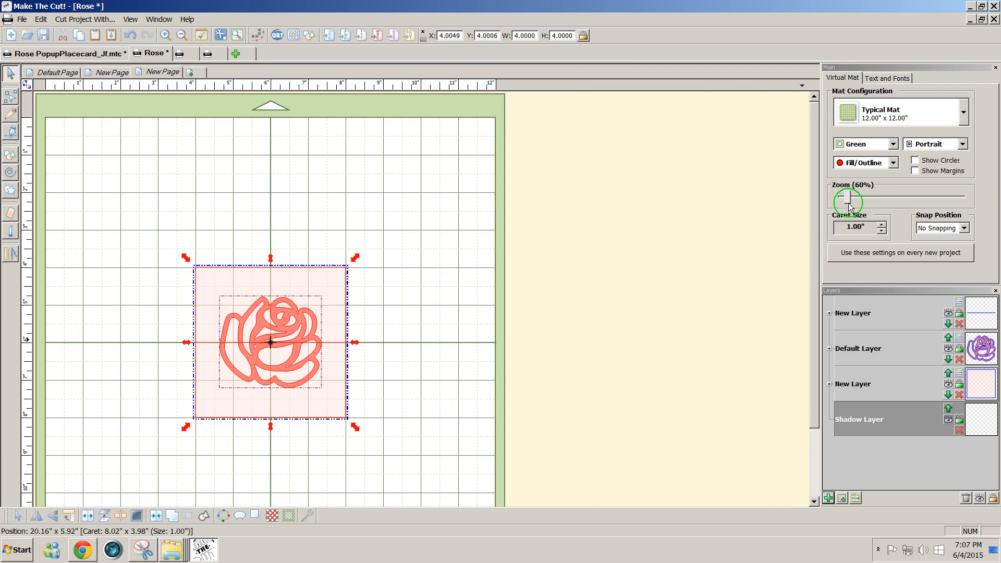
{"action": "left_click_drag", "start_coordinate": [108, 292], "coordinate": [484, 395]}
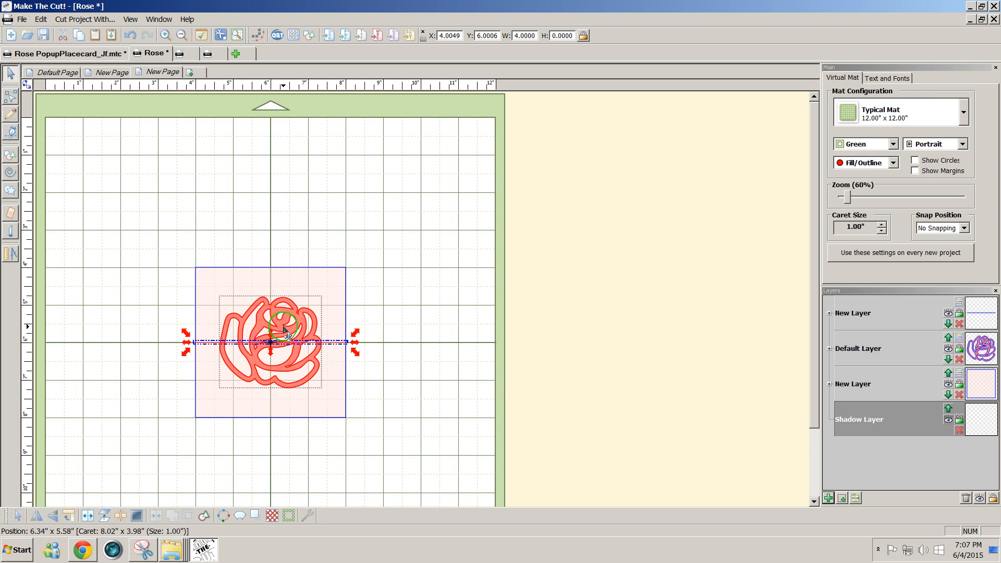
{"action": "left_click_drag", "start_coordinate": [355, 346], "coordinate": [228, 343]}
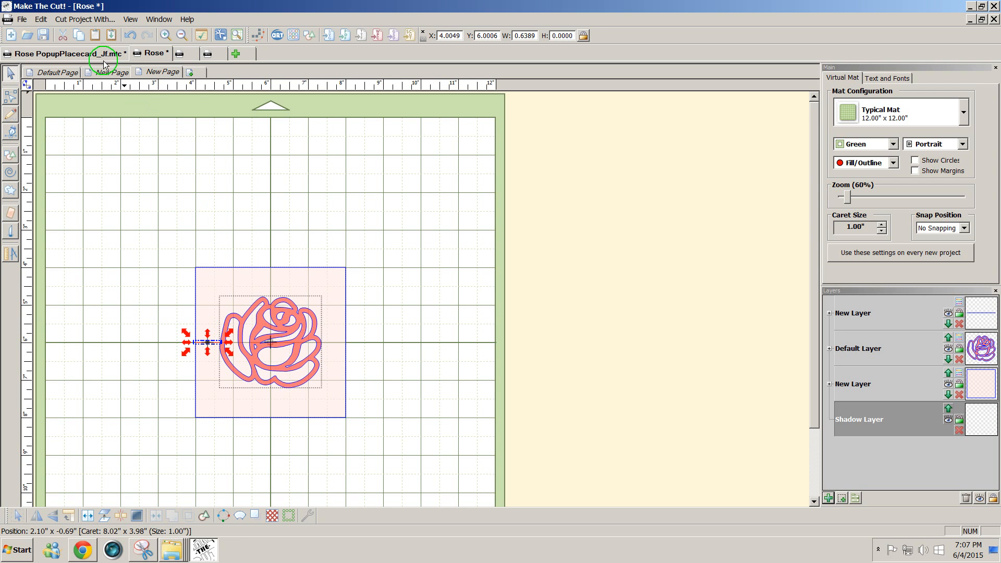
- Copy the shortened fold line and paste the duplicate in place
{"action": "left_click", "coordinate": [42, 20]}
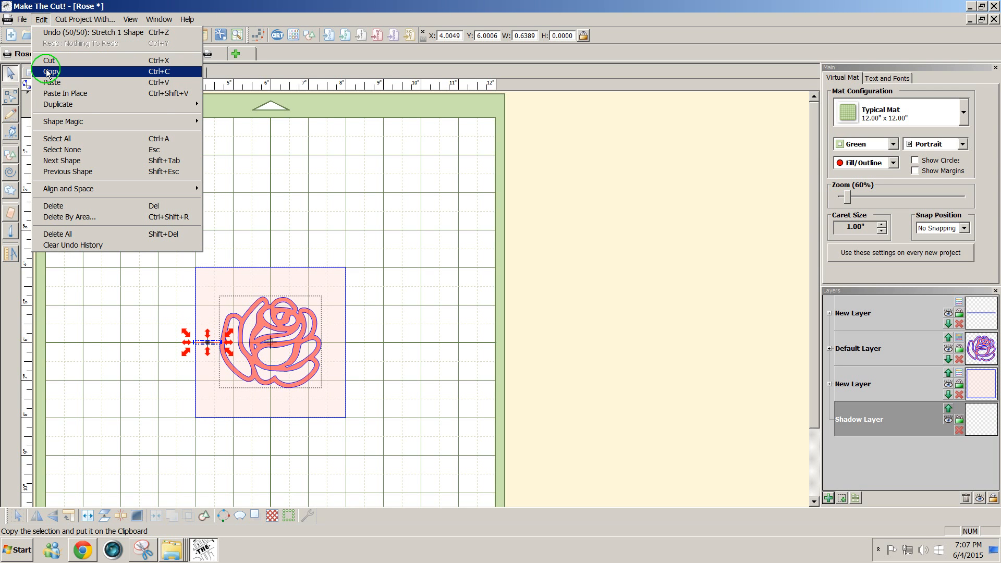
{"action": "left_click", "coordinate": [47, 72]}
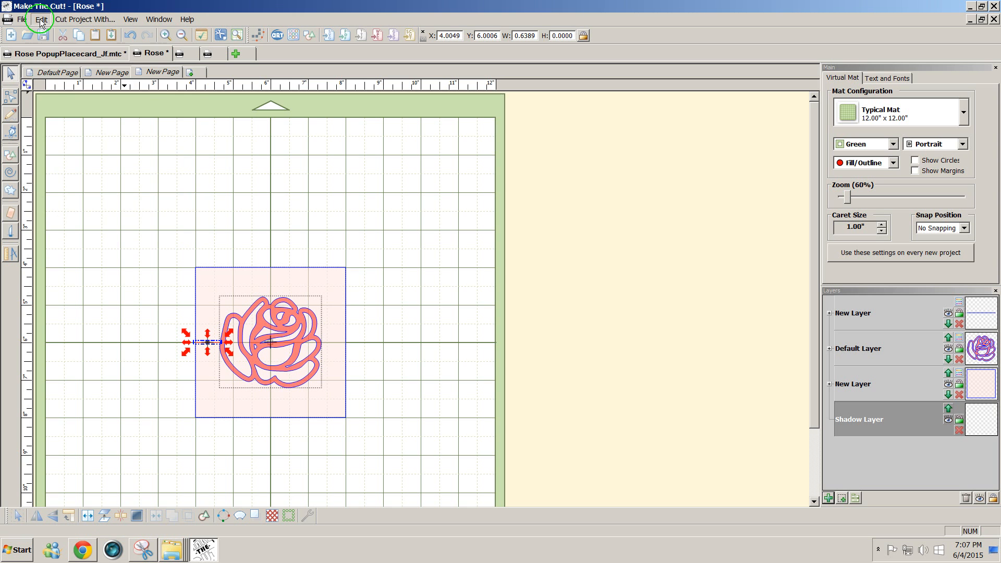
{"action": "left_click", "coordinate": [40, 19]}
{"action": "left_click", "coordinate": [49, 94]}
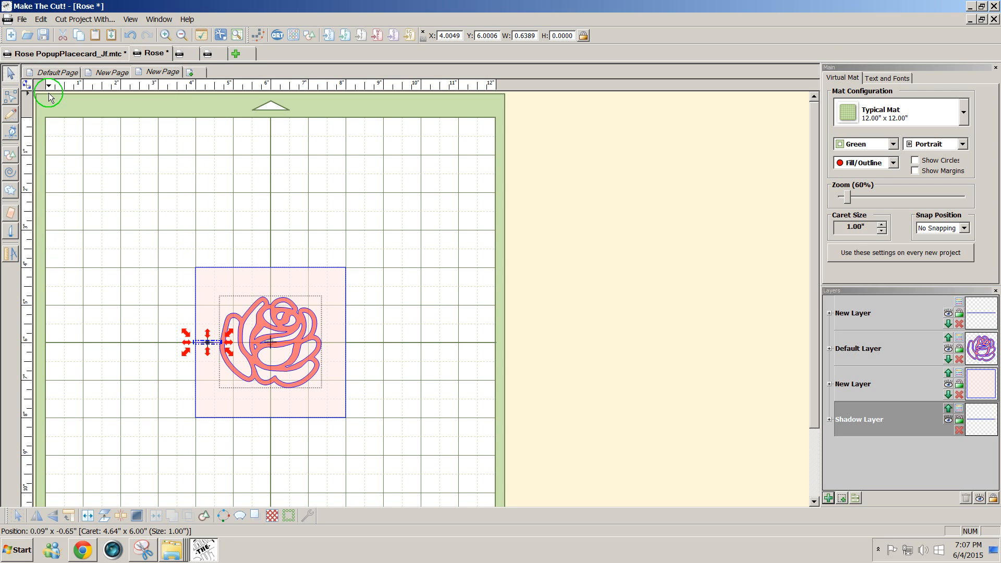
- Shift the duplicate fold line horizontally to X 7.3382, between the rose and the square's right edge
{"action": "key", "text": "Right"}
{"action": "key", "text": "Right"}
{"action": "key", "text": "Right"}
{"action": "key", "text": "Right"}
{"action": "key", "text": "Right"}
{"action": "key", "text": "Right"}
{"action": "key", "text": "Right"}
{"action": "key", "text": "Right"}
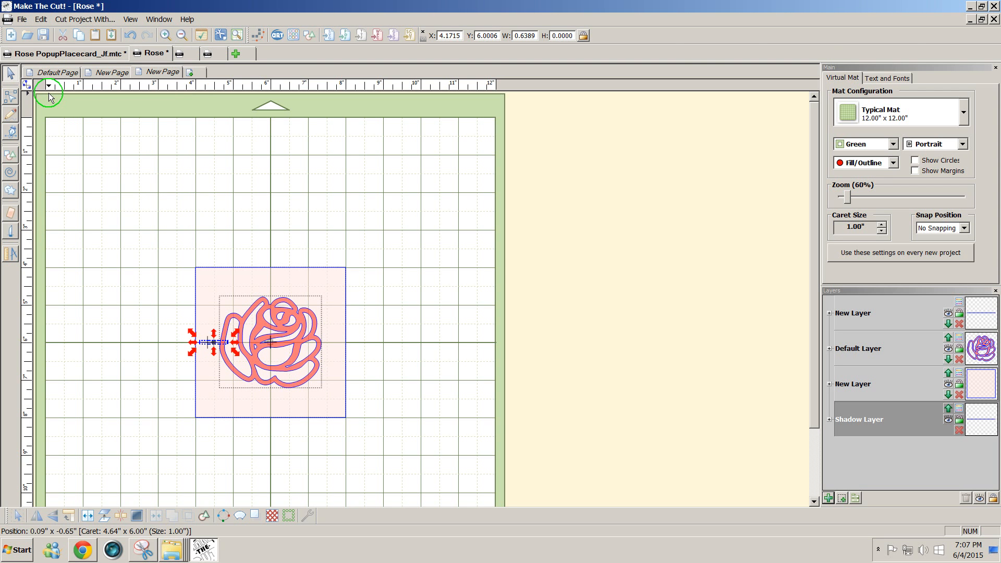
{"action": "key", "text": "Right"}
{"action": "key", "text": "Right"}
{"action": "key", "text": "Right"}
{"action": "key", "text": "Right"}
{"action": "key", "text": "Right"}
{"action": "key", "text": "Right"}
{"action": "key", "text": "Right"}
{"action": "key", "text": "Right"}
{"action": "key", "text": "Right"}
{"action": "key", "text": "Right"}
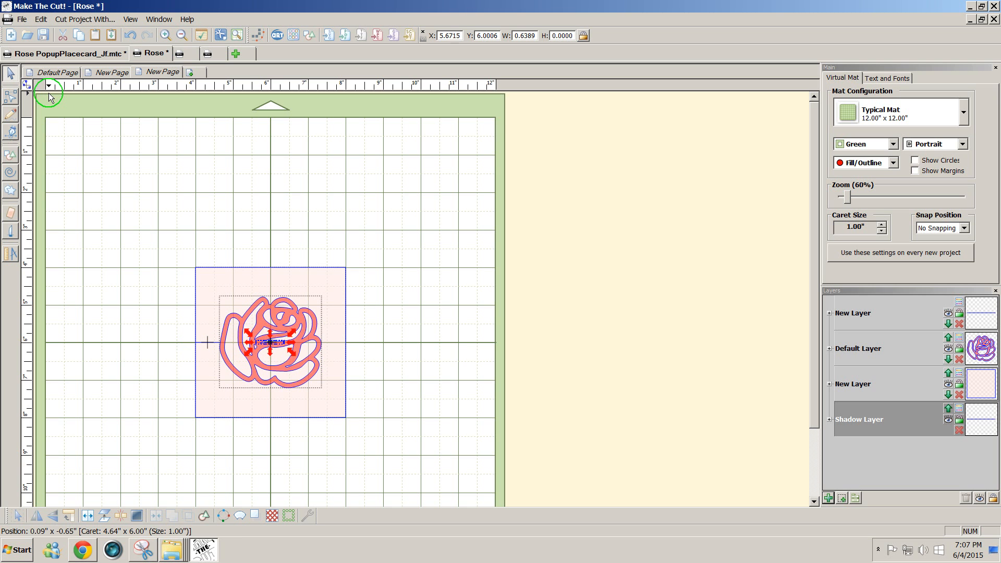
{"action": "key", "text": "Right"}
{"action": "key", "text": "Right"}
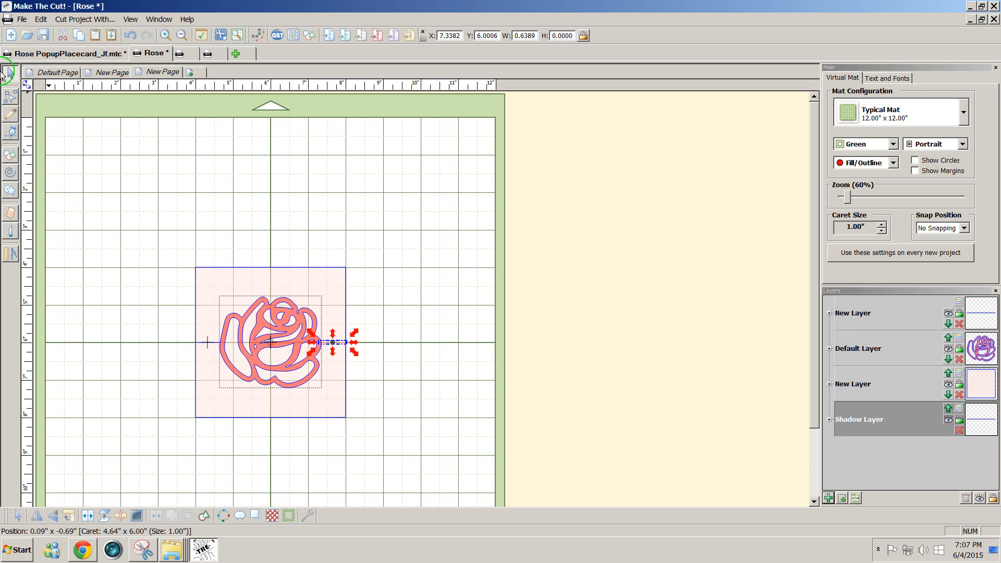
- Select both short fold lines, move them onto one new layer and delete the empty layers
{"action": "left_click_drag", "start_coordinate": [137, 304], "coordinate": [232, 371]}
{"action": "left_click_drag", "start_coordinate": [388, 356], "coordinate": [311, 329]}
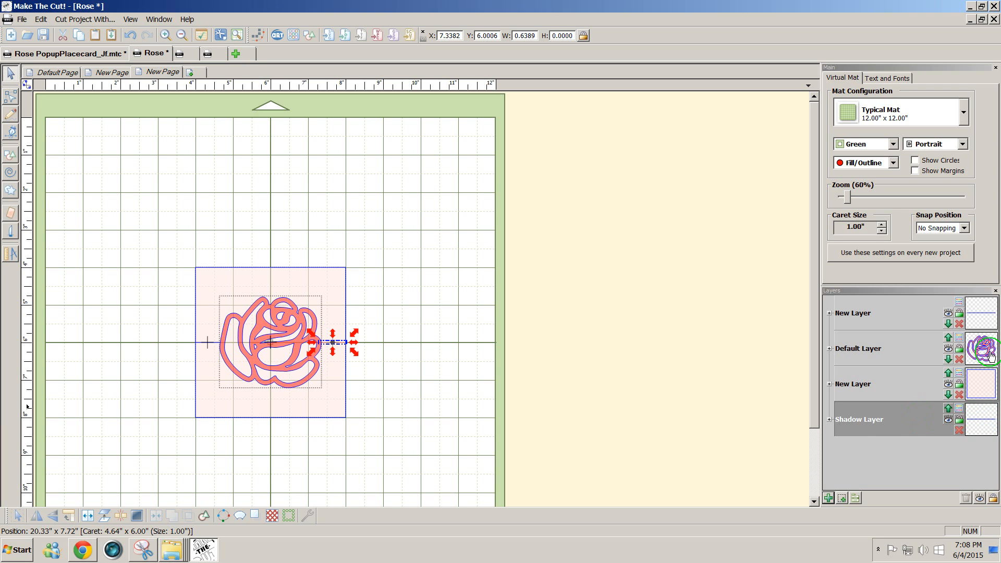
{"action": "left_click", "coordinate": [983, 319]}
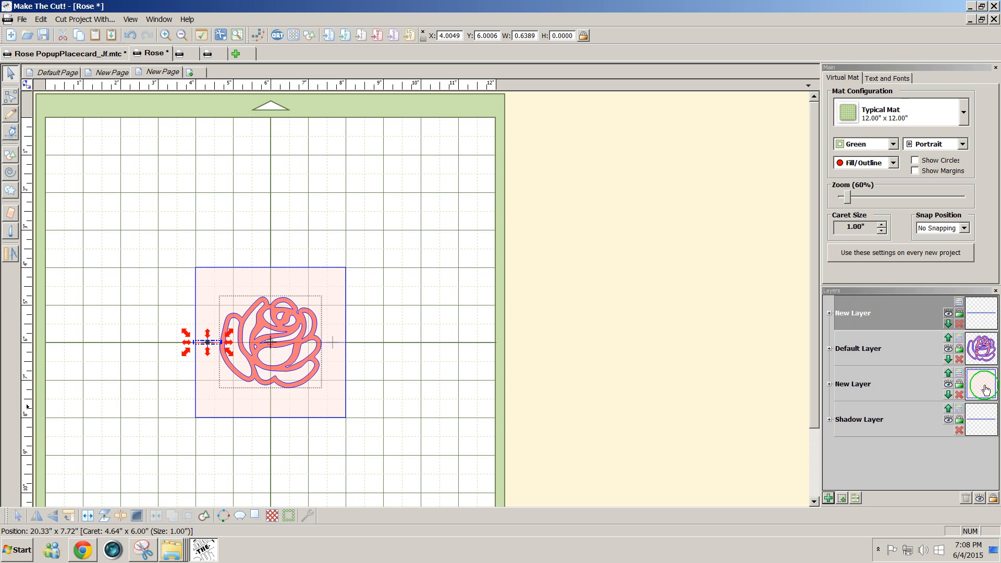
{"action": "left_click", "coordinate": [982, 421]}
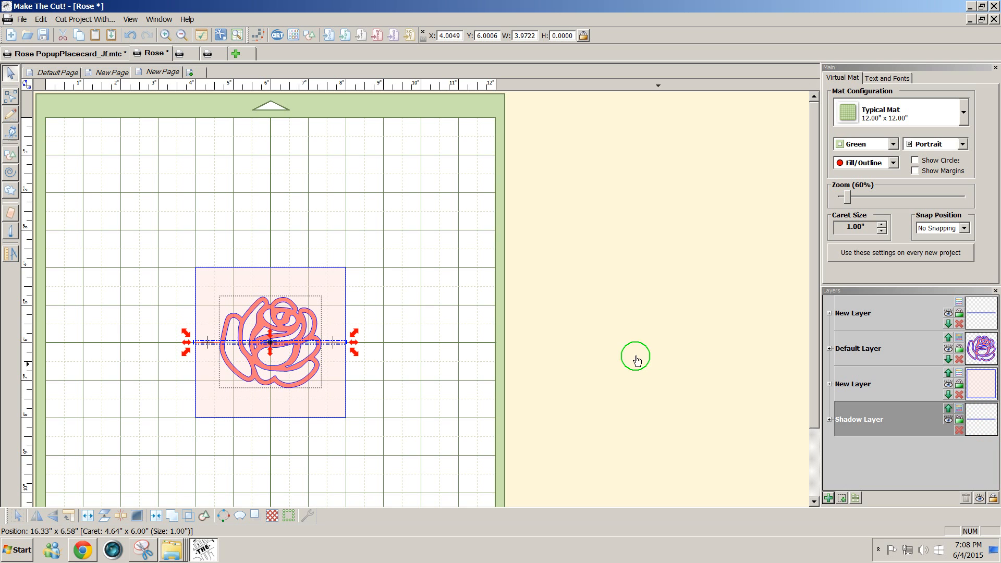
{"action": "left_click", "coordinate": [842, 500]}
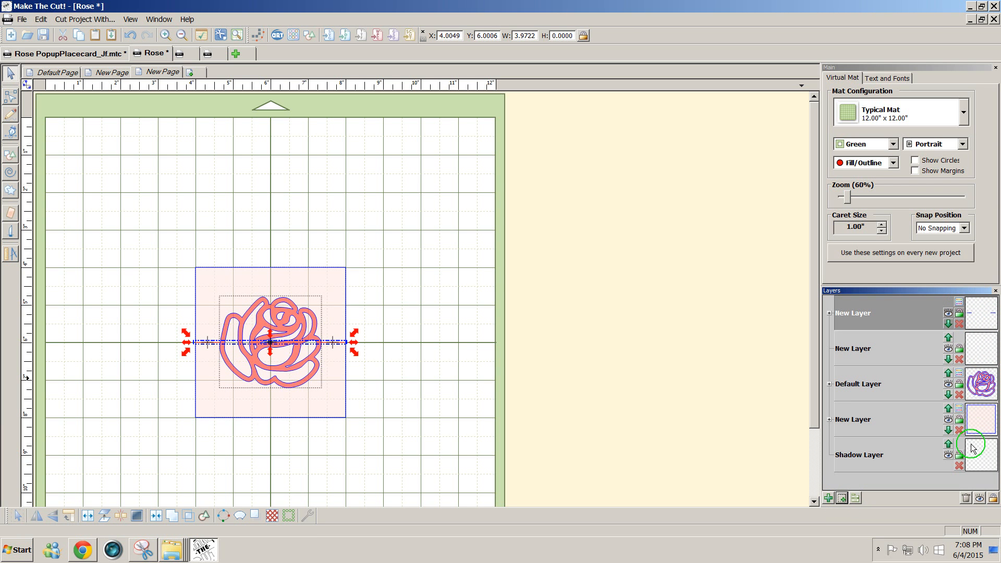
{"action": "left_click", "coordinate": [965, 499]}
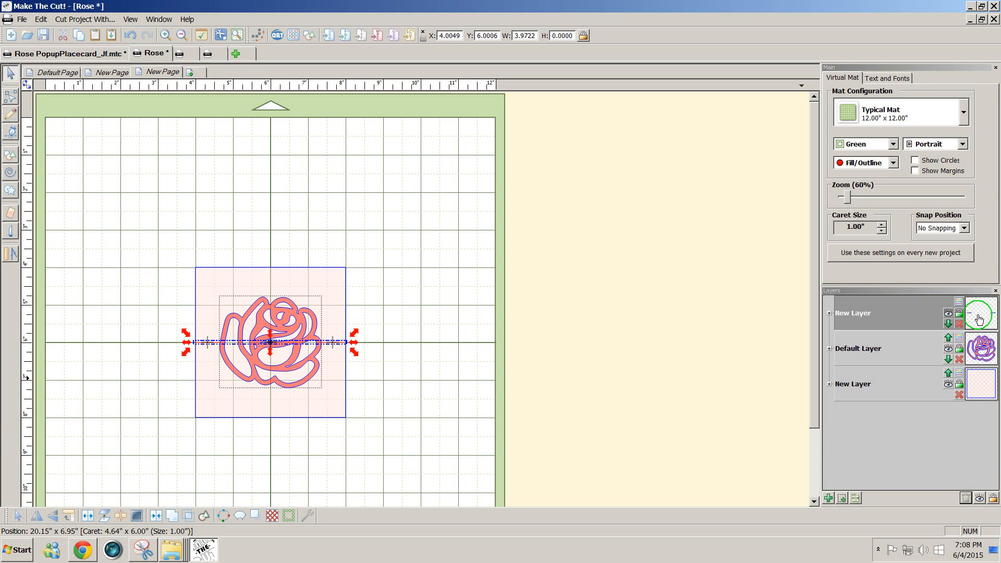
- Apply a new dashed line style with a 0.06 in. dash and a wider space to the fold-line layer
{"action": "left_click", "coordinate": [960, 305]}
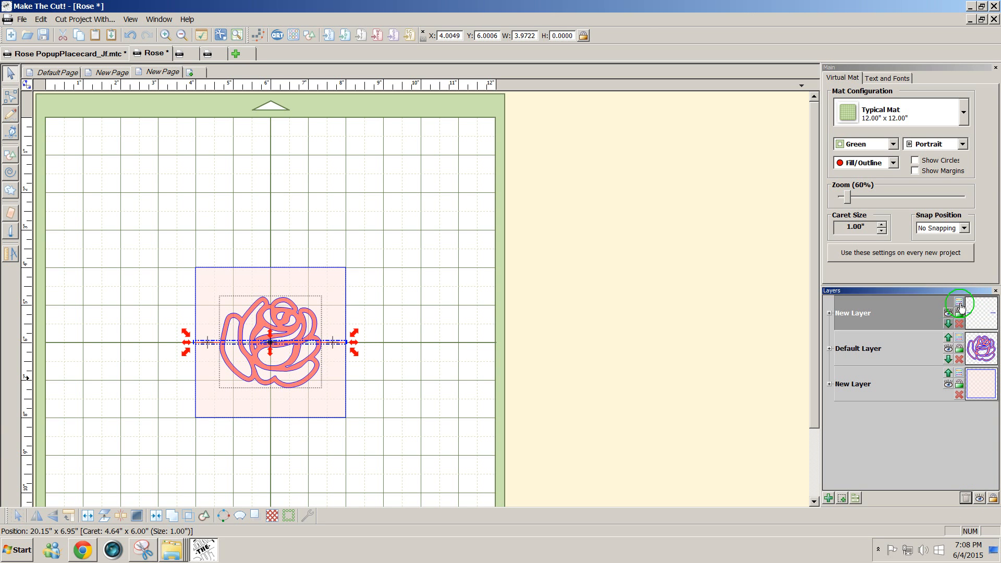
{"action": "left_click", "coordinate": [960, 307]}
{"action": "left_click", "coordinate": [957, 413]}
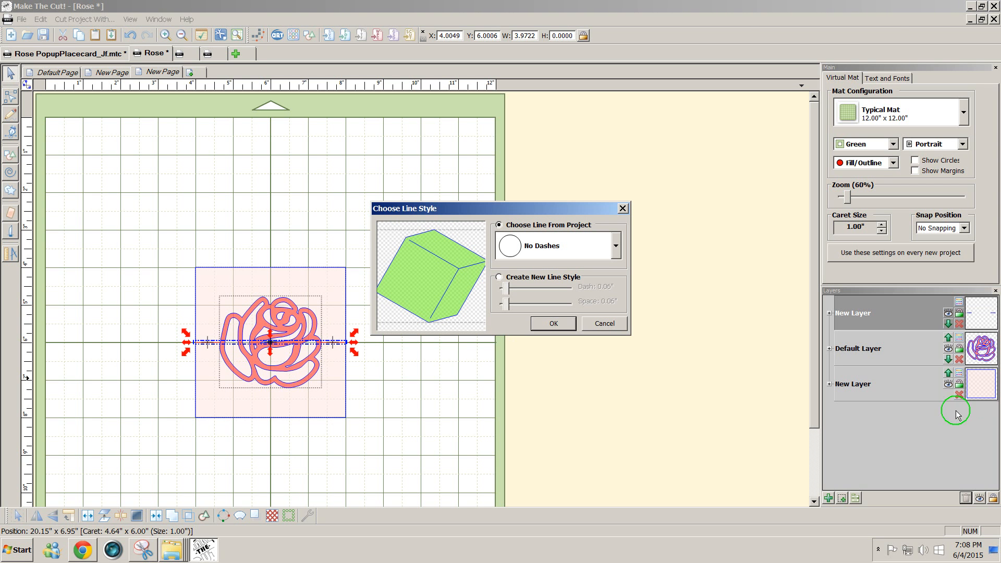
{"action": "left_click", "coordinate": [499, 278]}
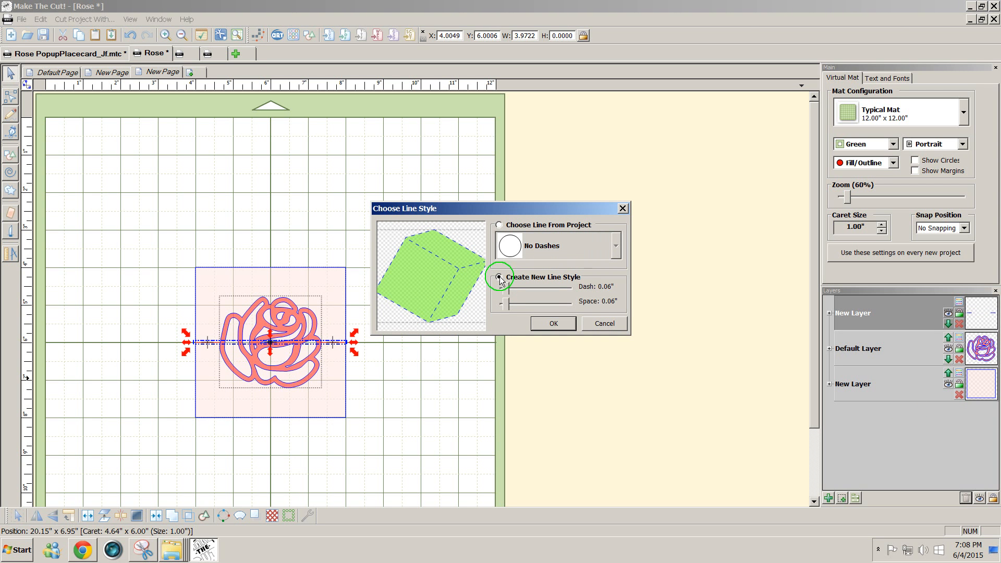
{"action": "left_click", "coordinate": [507, 304]}
{"action": "left_click_drag", "start_coordinate": [504, 307], "coordinate": [512, 308]}
{"action": "left_click", "coordinate": [555, 318]}
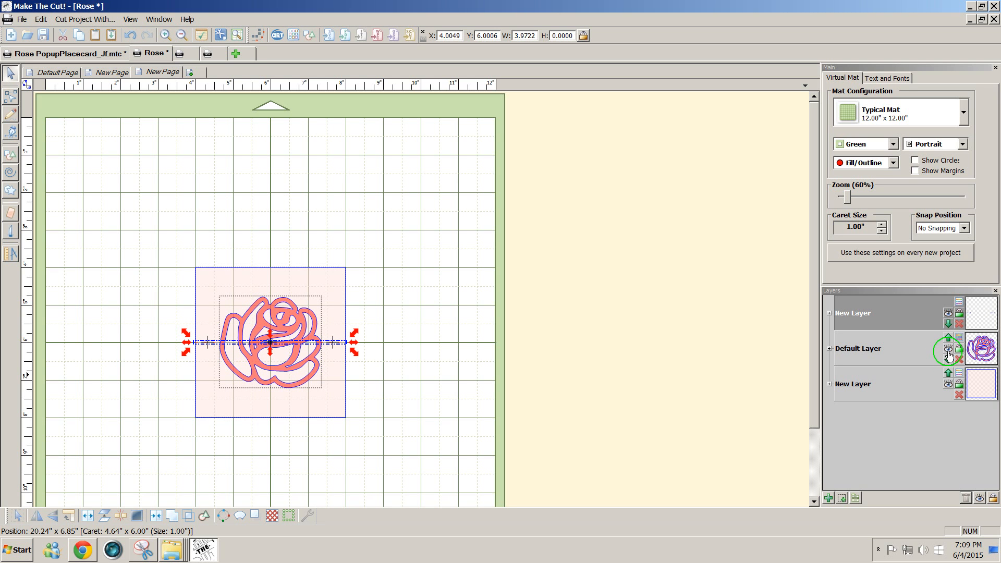
- Hide the fold-line layer and the square's layer, and set the mat display to Outline
{"action": "left_click", "coordinate": [948, 317]}
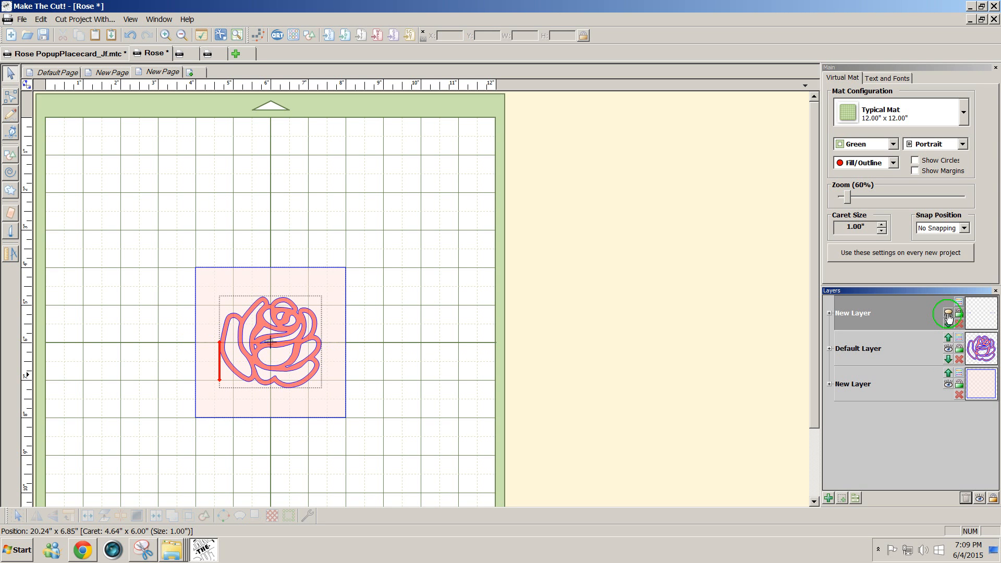
{"action": "left_click", "coordinate": [948, 385]}
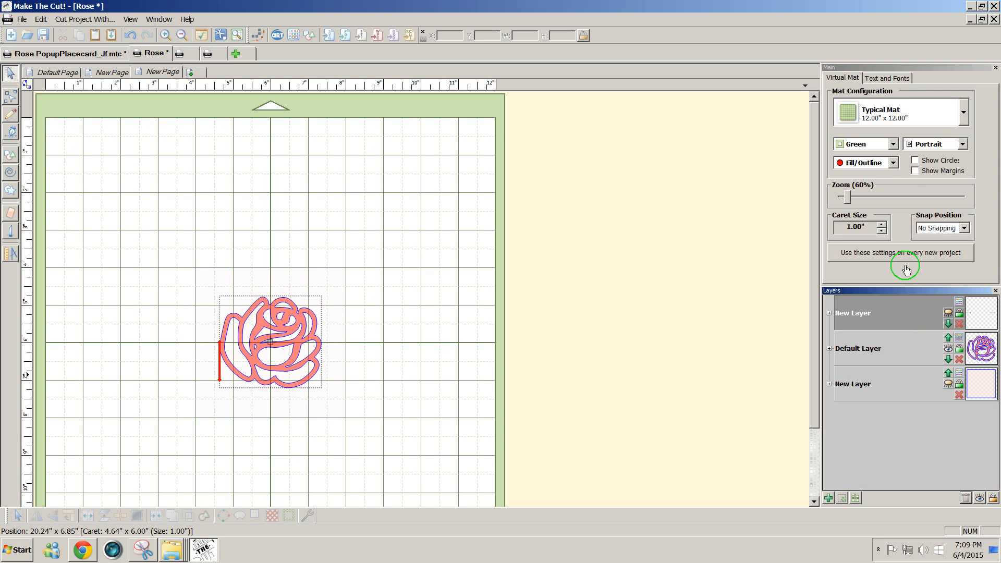
{"action": "left_click", "coordinate": [893, 163]}
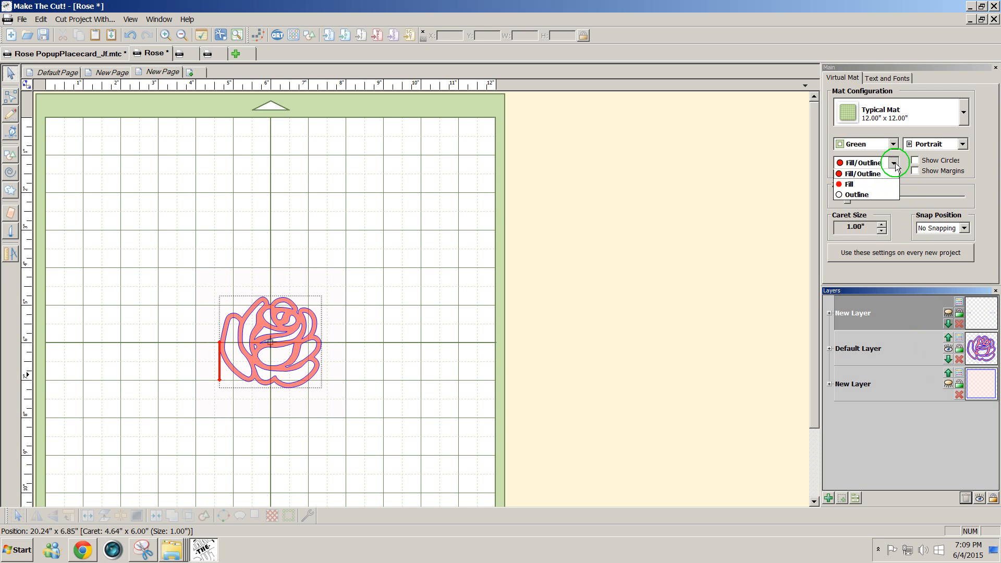
{"action": "left_click", "coordinate": [856, 196]}
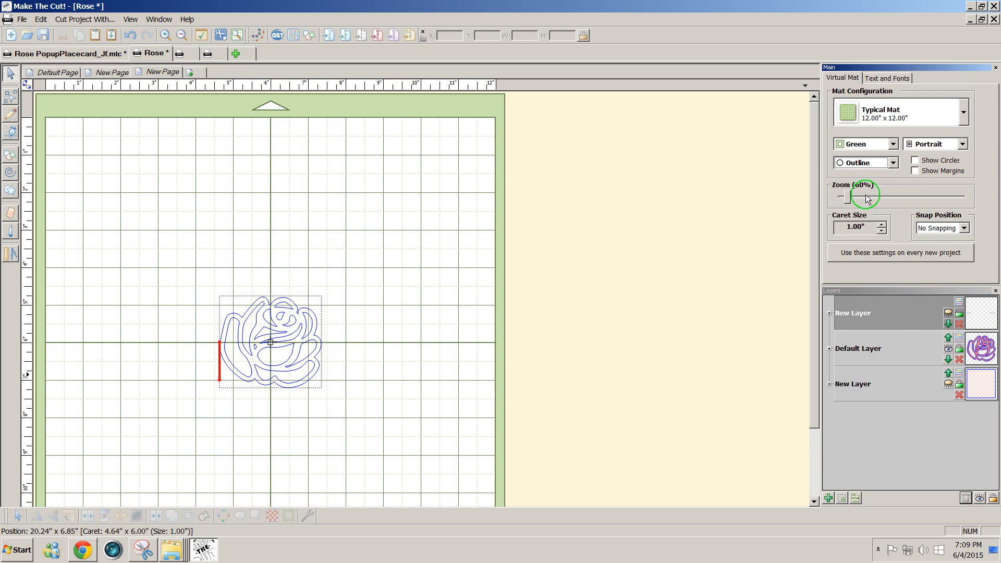
- In node editing, split the rose's outermost left curve with a new node at the horizontal centre line
{"action": "left_click_drag", "start_coordinate": [174, 263], "coordinate": [348, 408]}
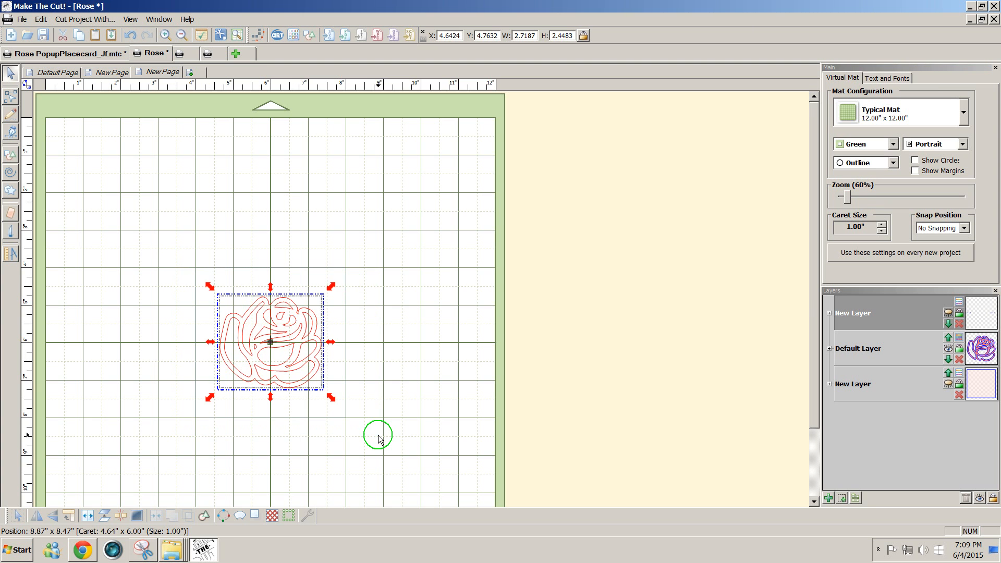
{"action": "scroll", "coordinate": [377, 435], "scroll_direction": "up", "scroll_amount": 5}
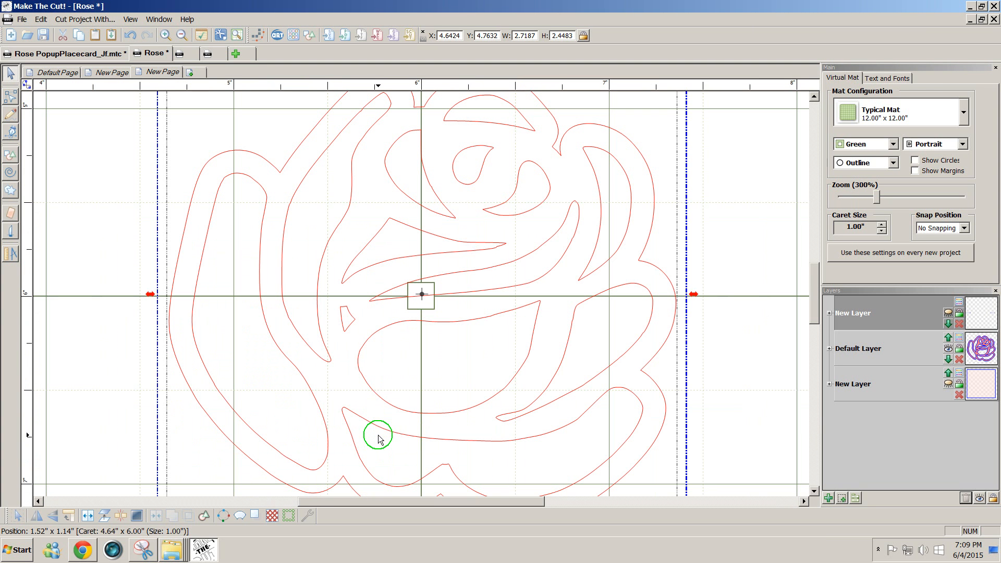
{"action": "left_click", "coordinate": [378, 434]}
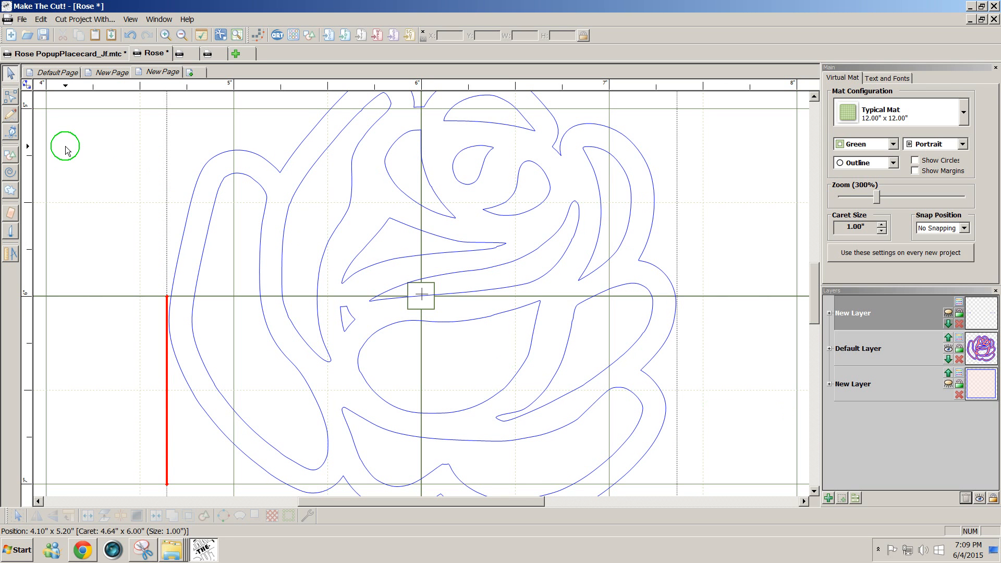
{"action": "left_click", "coordinate": [12, 98]}
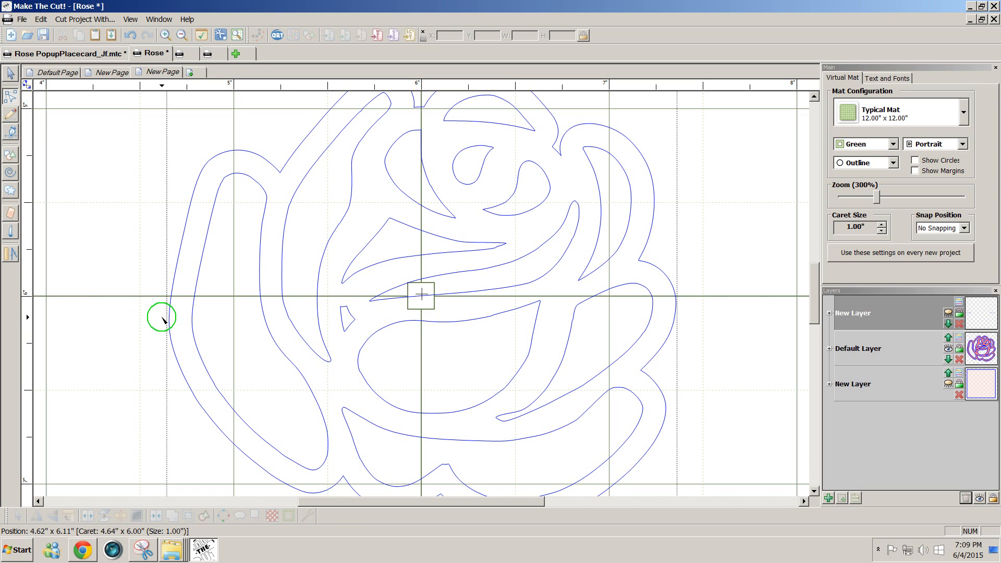
{"action": "left_click", "coordinate": [168, 320]}
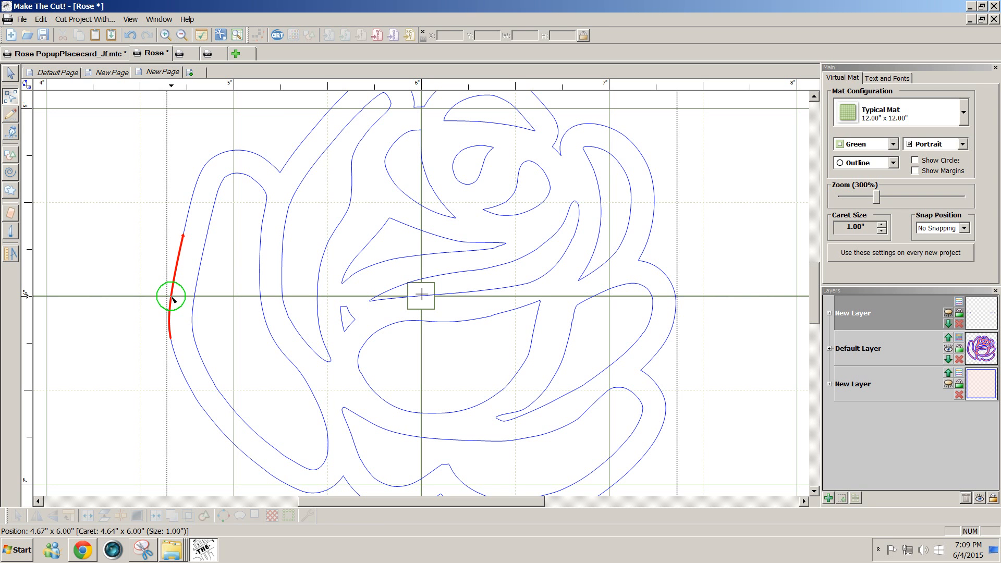
{"action": "left_click", "coordinate": [171, 296]}
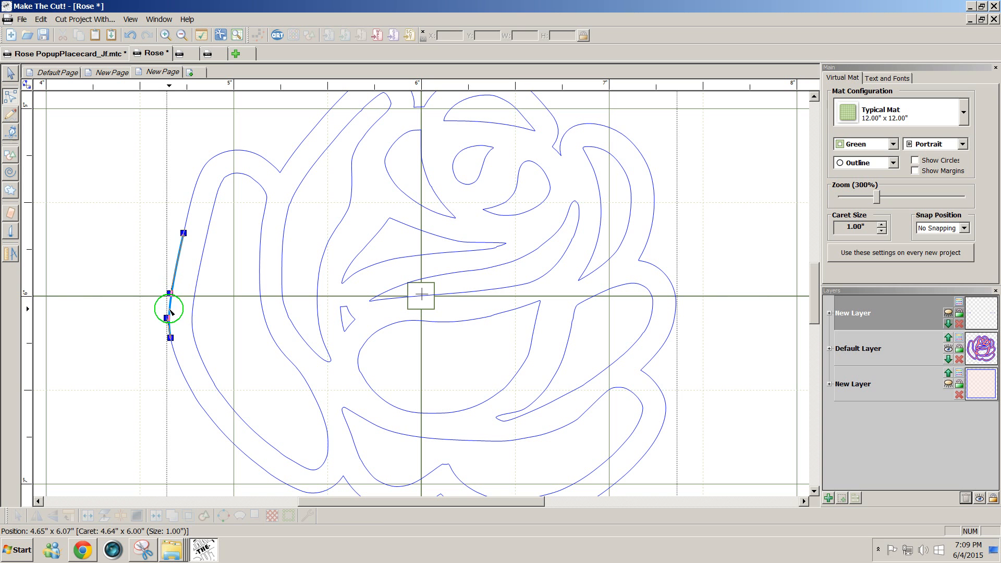
{"action": "left_click", "coordinate": [148, 312]}
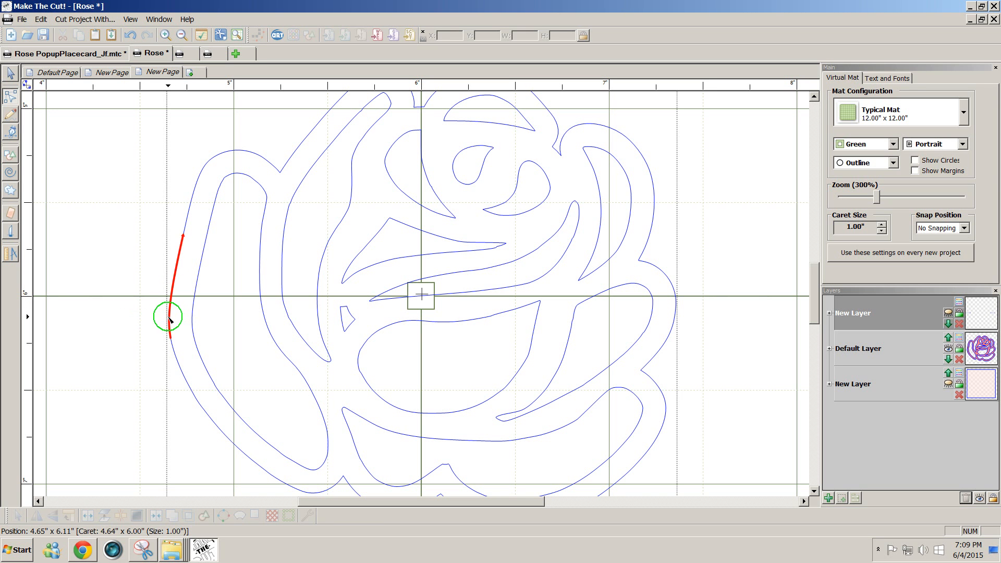
{"action": "left_click", "coordinate": [171, 300]}
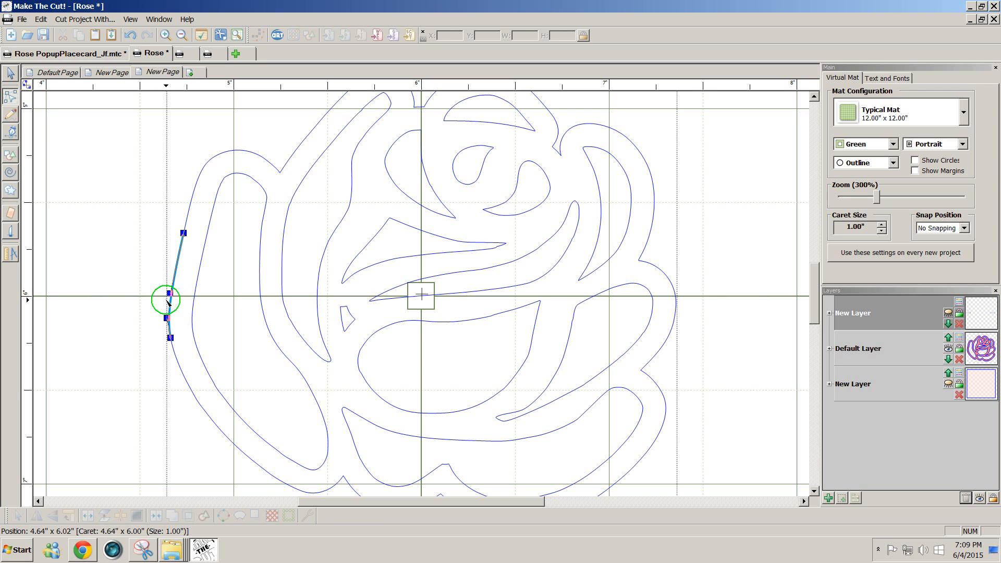
{"action": "left_click", "coordinate": [155, 306]}
{"action": "left_click", "coordinate": [172, 298]}
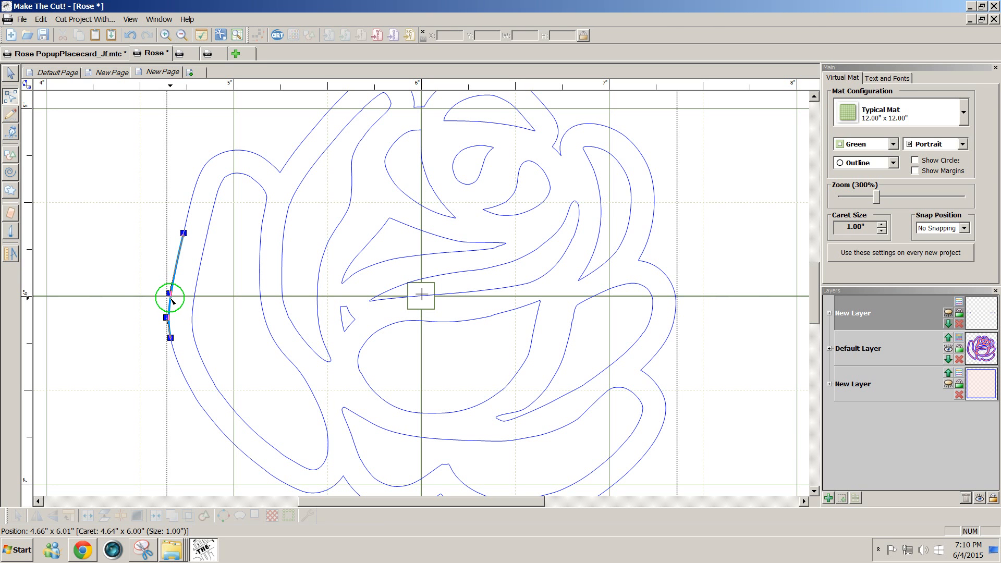
{"action": "left_click", "coordinate": [133, 312]}
{"action": "left_click", "coordinate": [169, 301]}
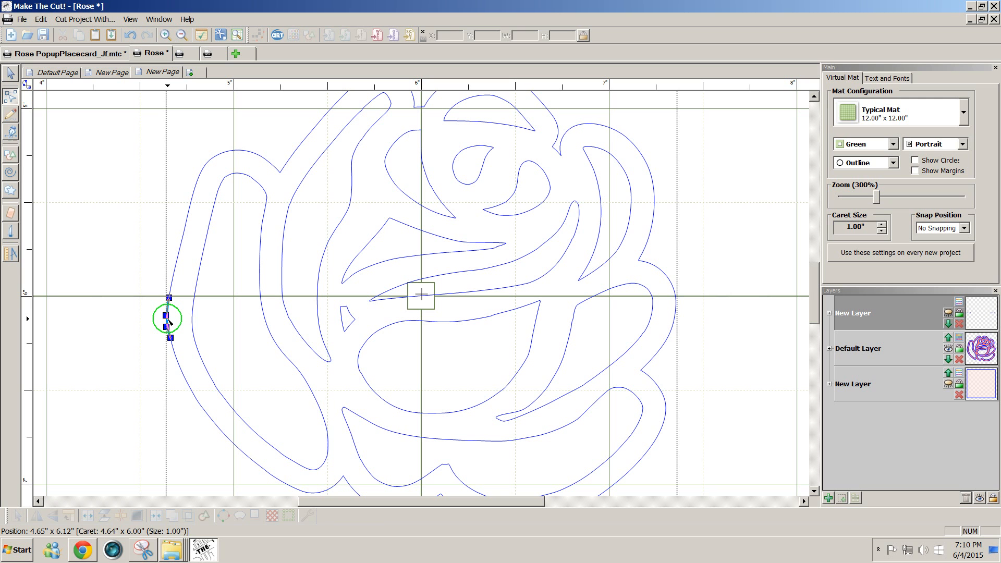
- Remove the short outline segment below the new left node, and open a small gap in the rose's right edge just below the centre line
{"action": "left_click", "coordinate": [167, 318]}
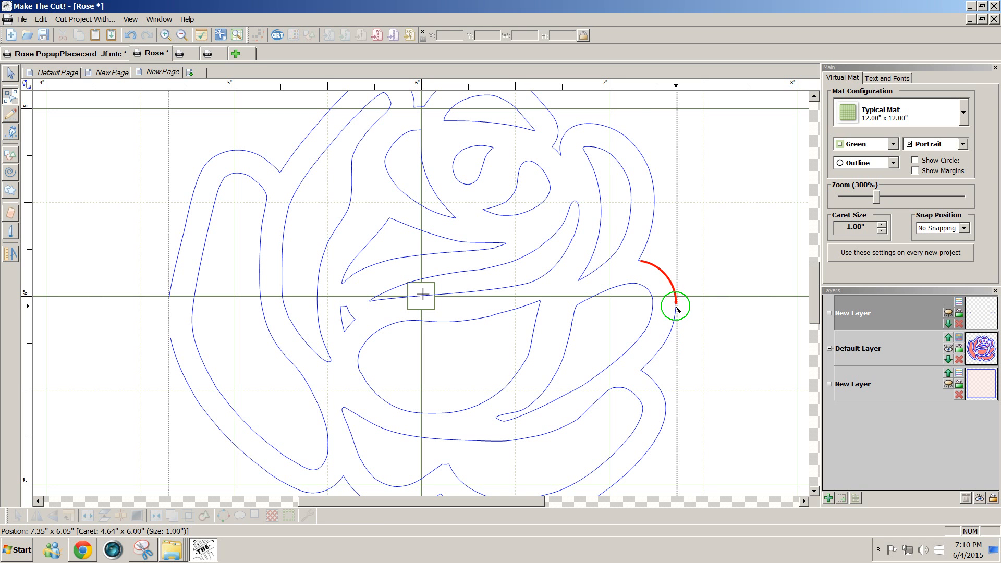
{"action": "left_click", "coordinate": [675, 303]}
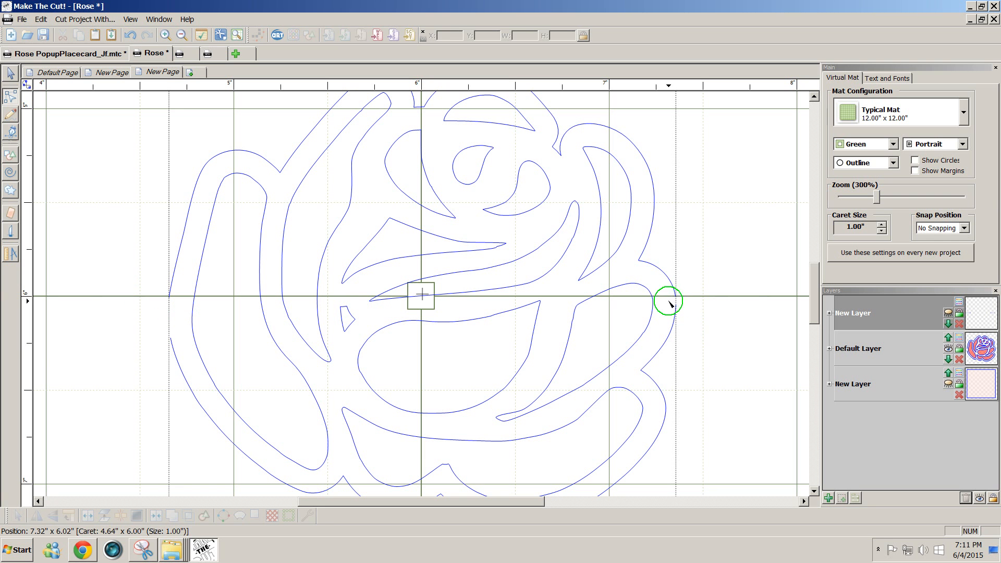
- Select the whole opened rose and break it apart into separate shapes
{"action": "left_click", "coordinate": [10, 73]}
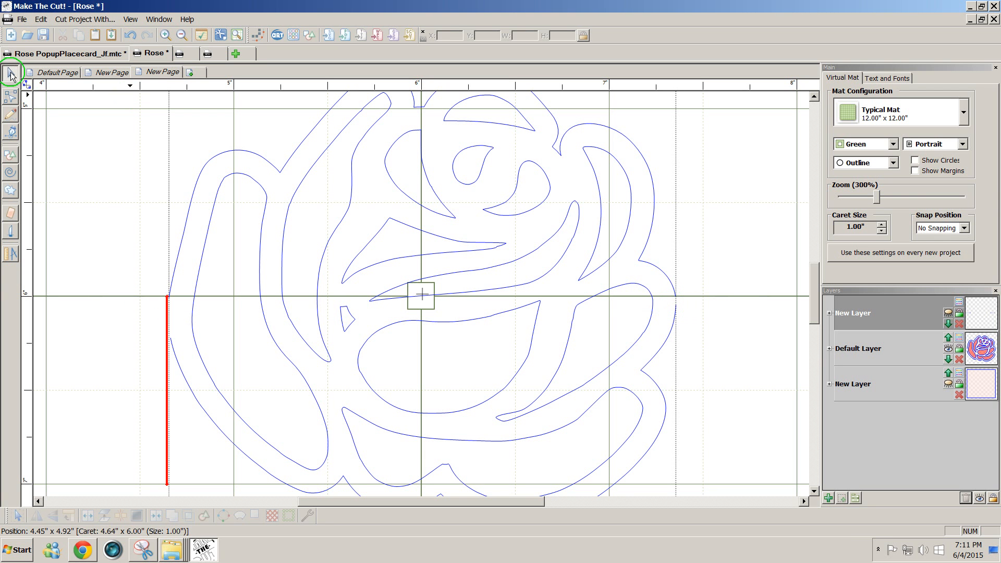
{"action": "left_click", "coordinate": [184, 239]}
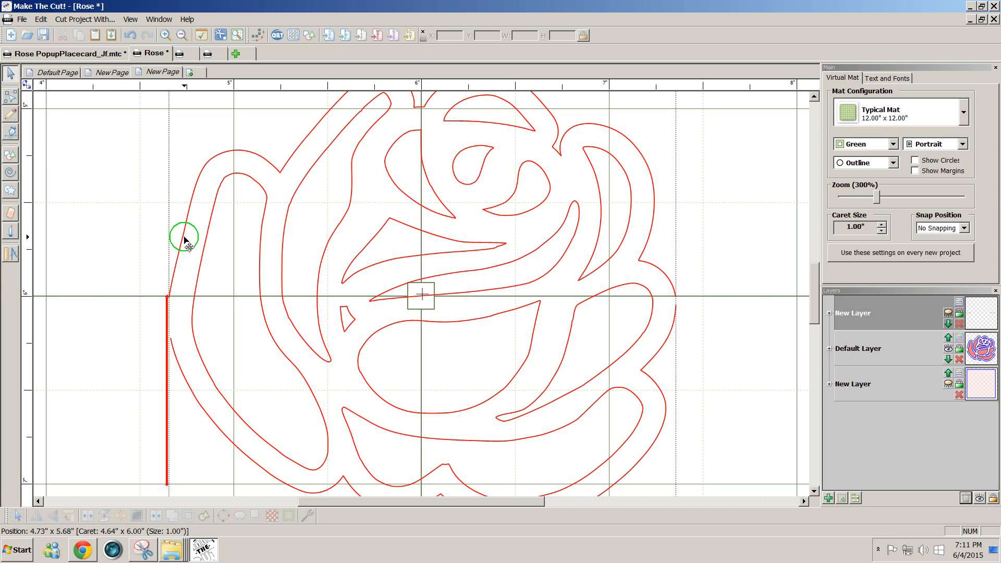
{"action": "left_click", "coordinate": [187, 243]}
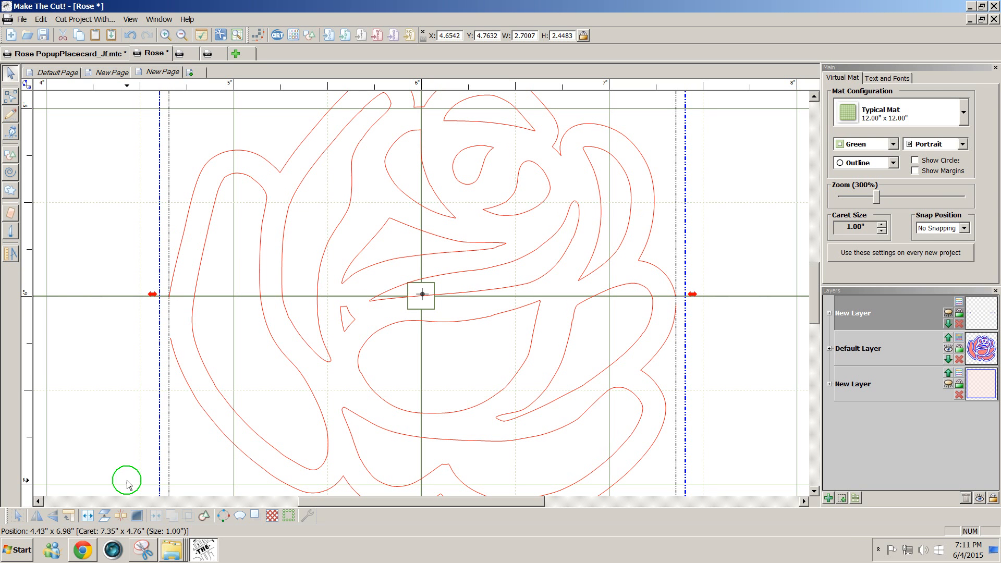
{"action": "left_click", "coordinate": [86, 516]}
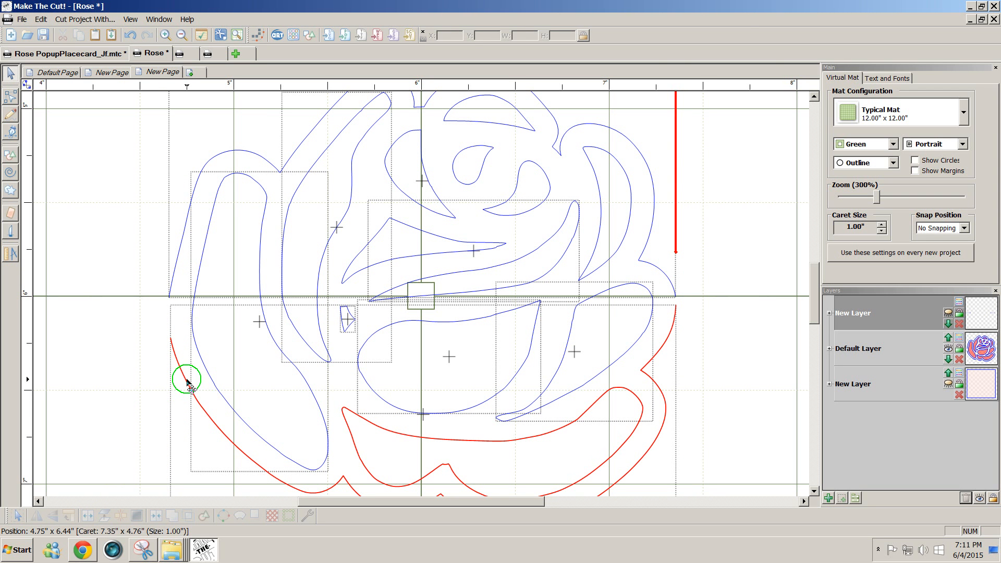
- Separate the rose's lower outer contour from its inner petal shape and delete only that contour
{"action": "left_click", "coordinate": [187, 383]}
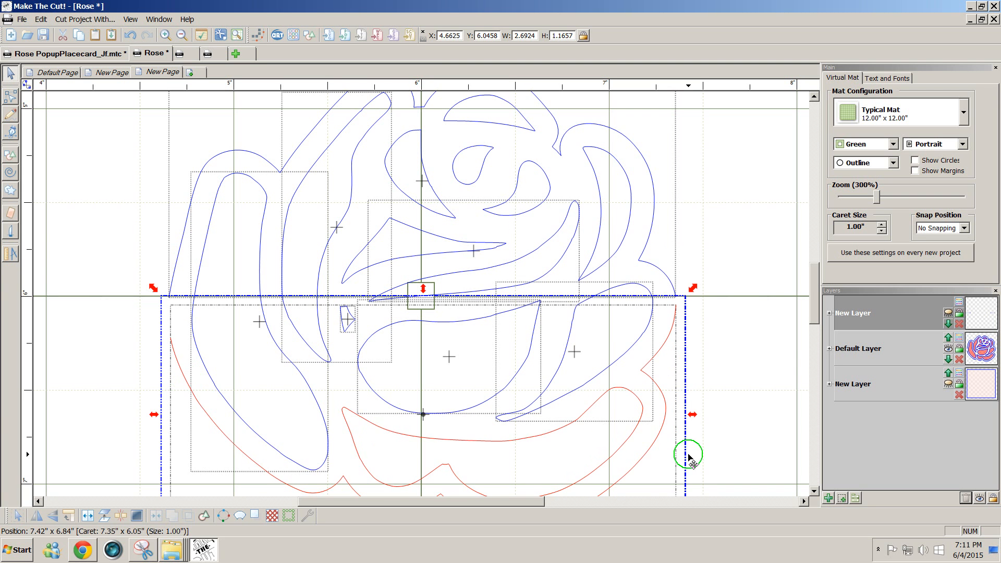
{"action": "scroll", "coordinate": [685, 456], "scroll_direction": "down", "scroll_amount": 3}
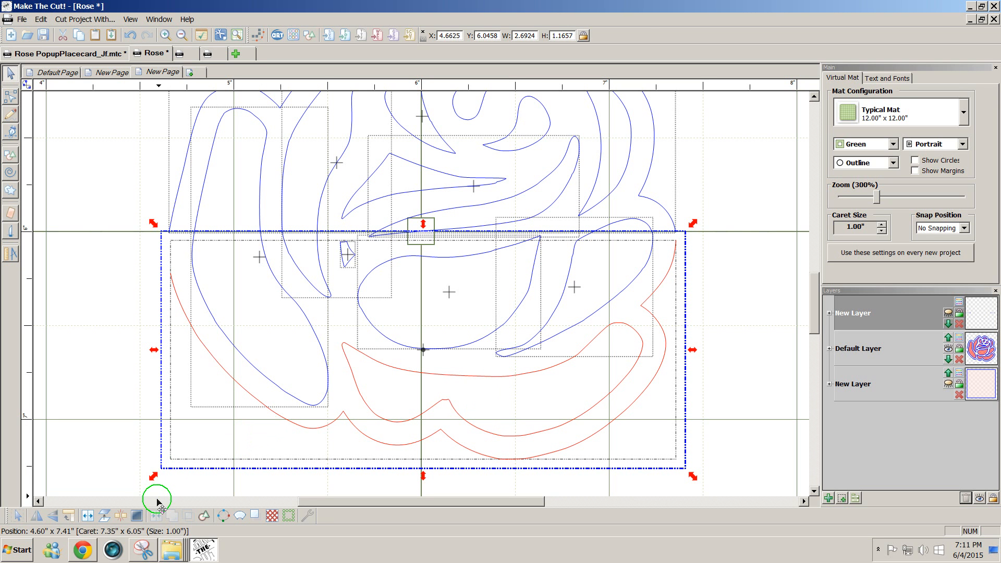
{"action": "left_click", "coordinate": [120, 519]}
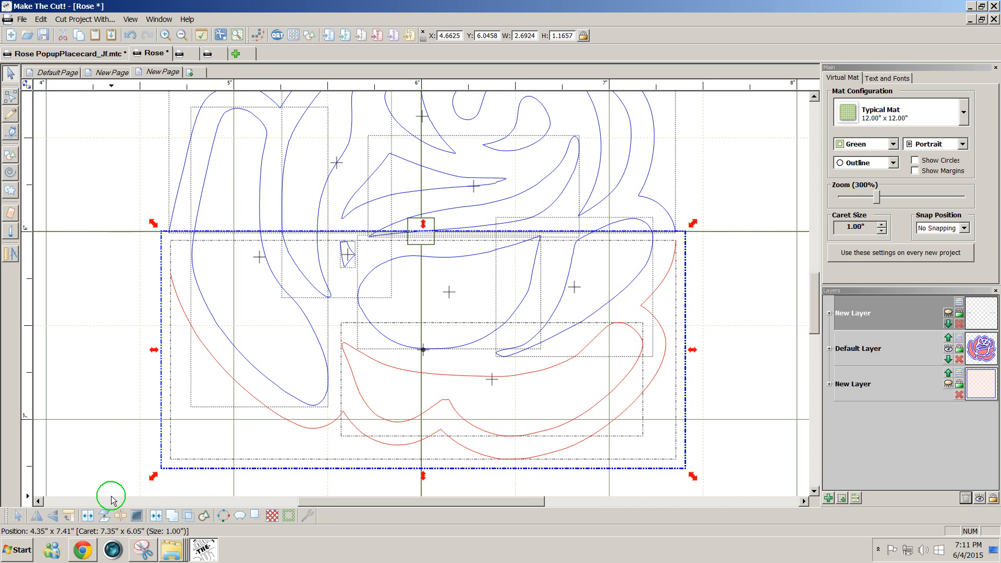
{"action": "left_click", "coordinate": [81, 409]}
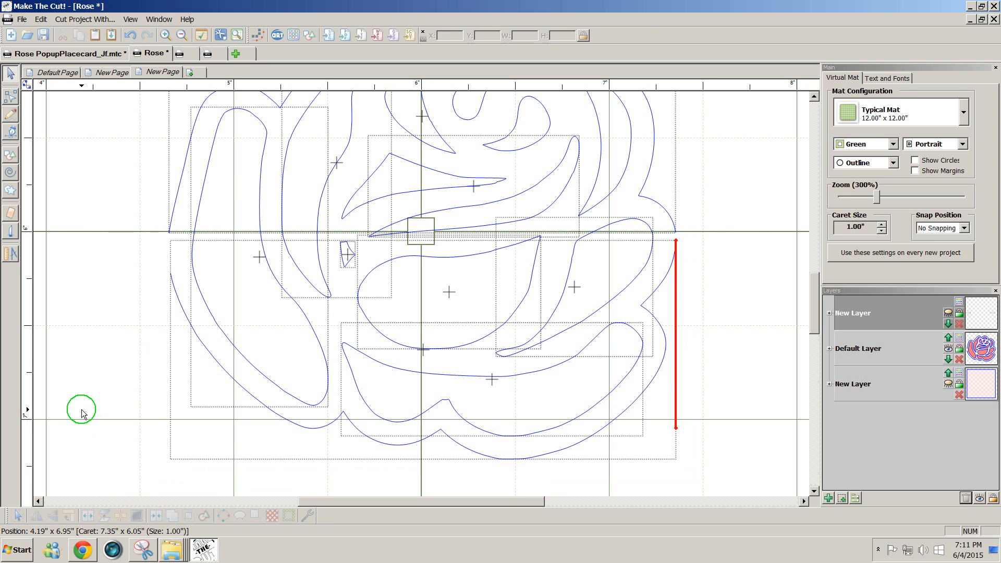
{"action": "left_click", "coordinate": [240, 386]}
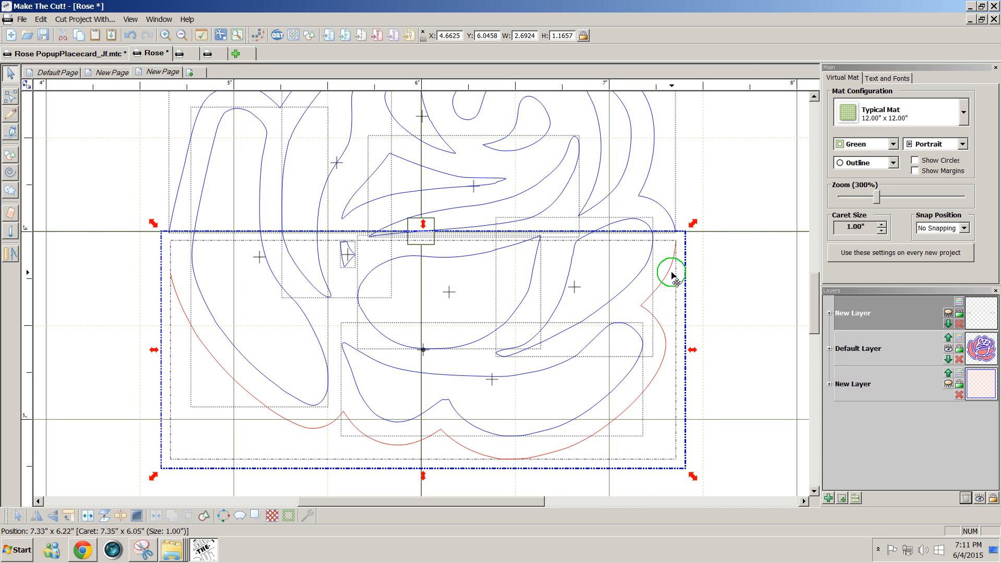
{"action": "key", "text": "Delete"}
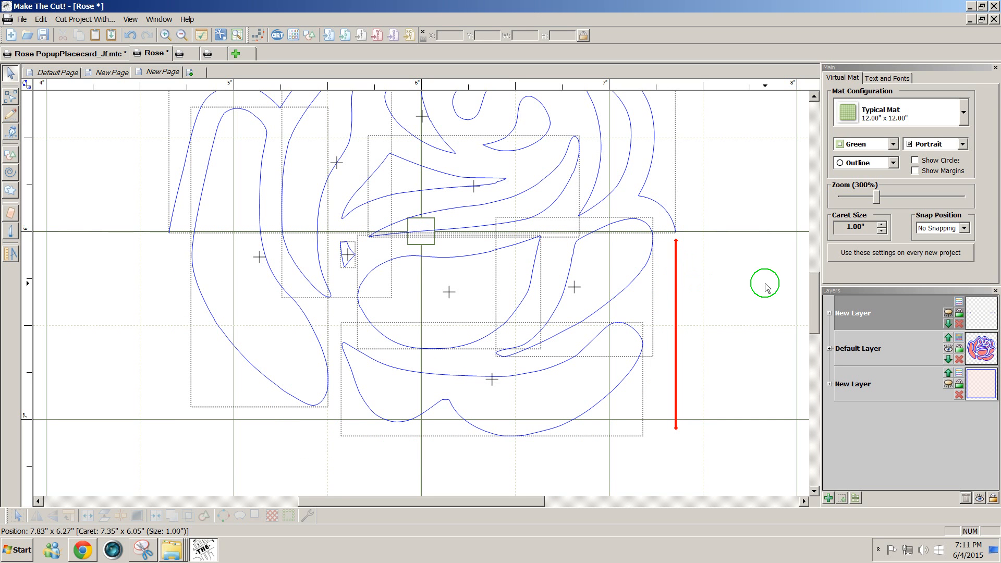
- Break the rose's upper outer contour apart from the petal shapes inside it
{"action": "left_click_drag", "start_coordinate": [816, 336], "coordinate": [818, 317]}
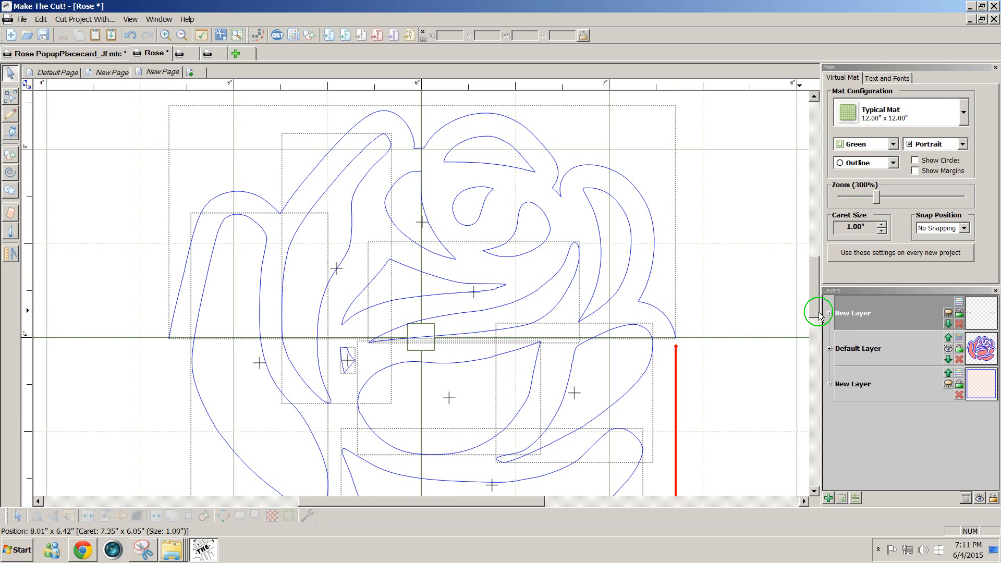
{"action": "left_click", "coordinate": [655, 311]}
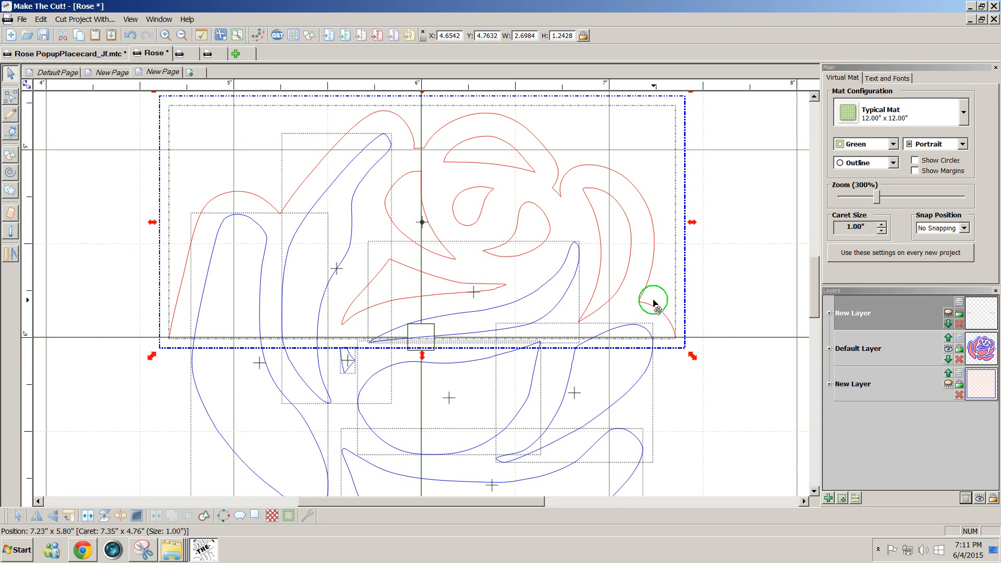
{"action": "left_click", "coordinate": [115, 509]}
{"action": "left_click", "coordinate": [755, 385]}
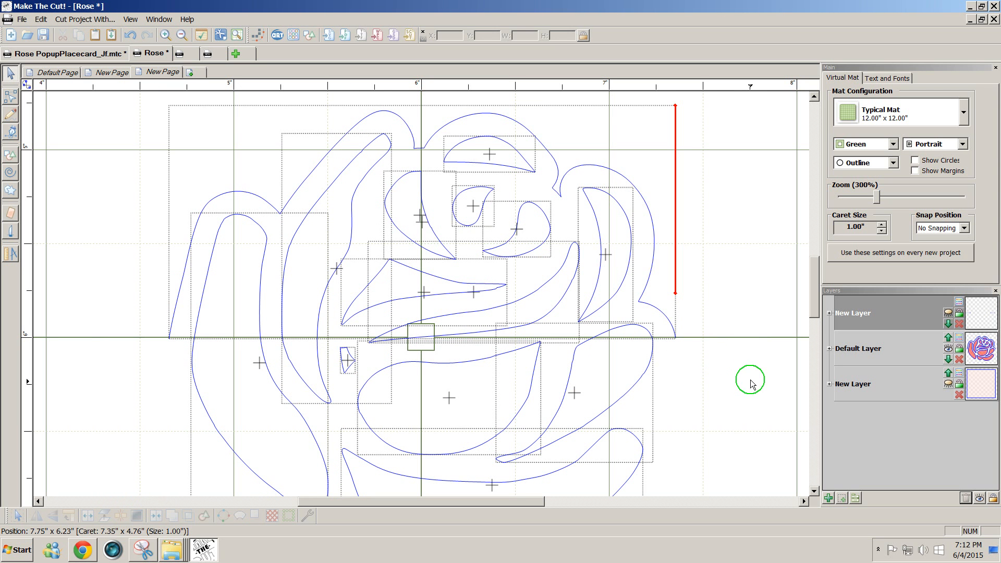
- Move the upper outer contour onto its own new layer and hide that layer
{"action": "left_click", "coordinate": [670, 327]}
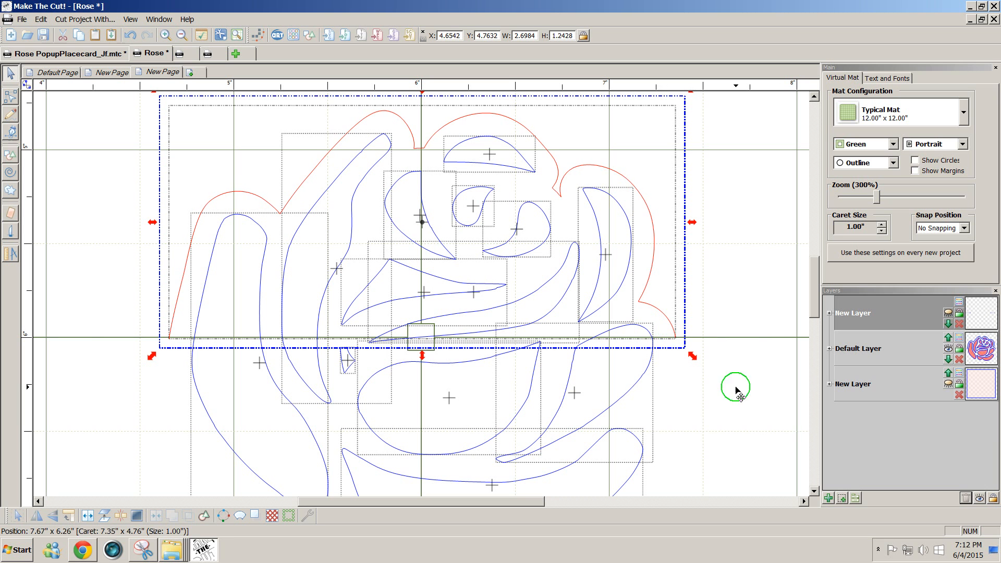
{"action": "left_click", "coordinate": [842, 499]}
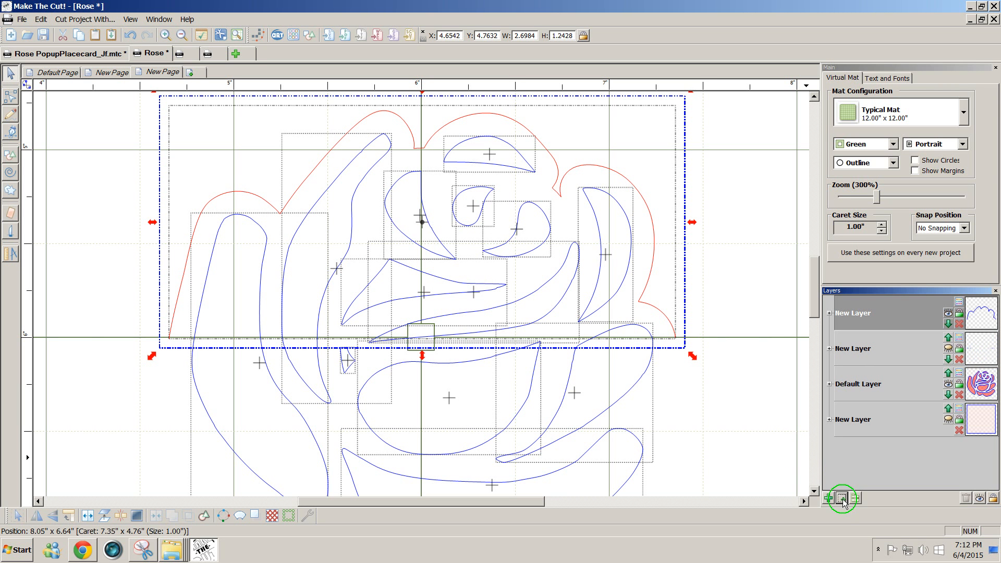
{"action": "left_click", "coordinate": [947, 316]}
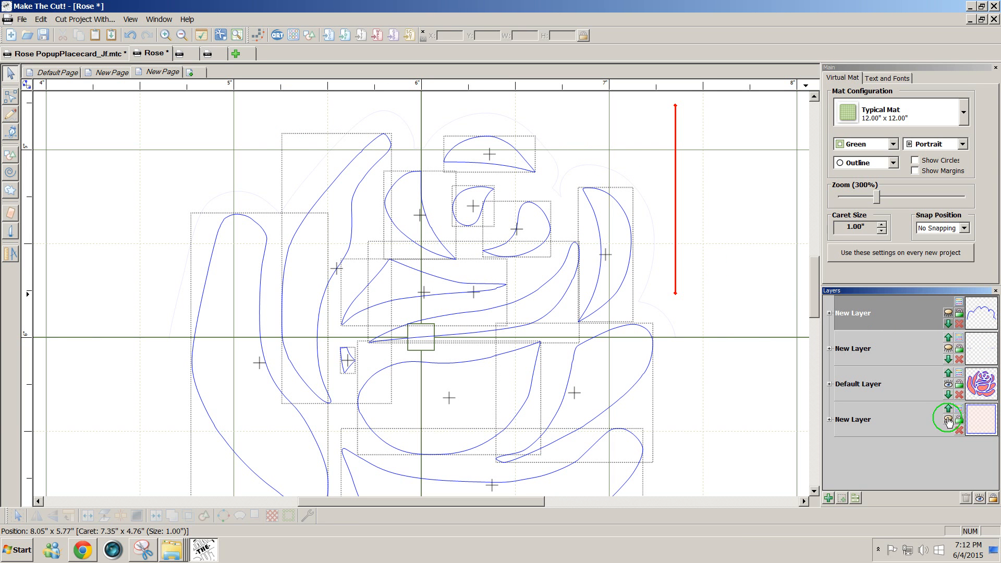
- Show the square's layer again and set the mat display to Fill/Outline
{"action": "left_click", "coordinate": [948, 420]}
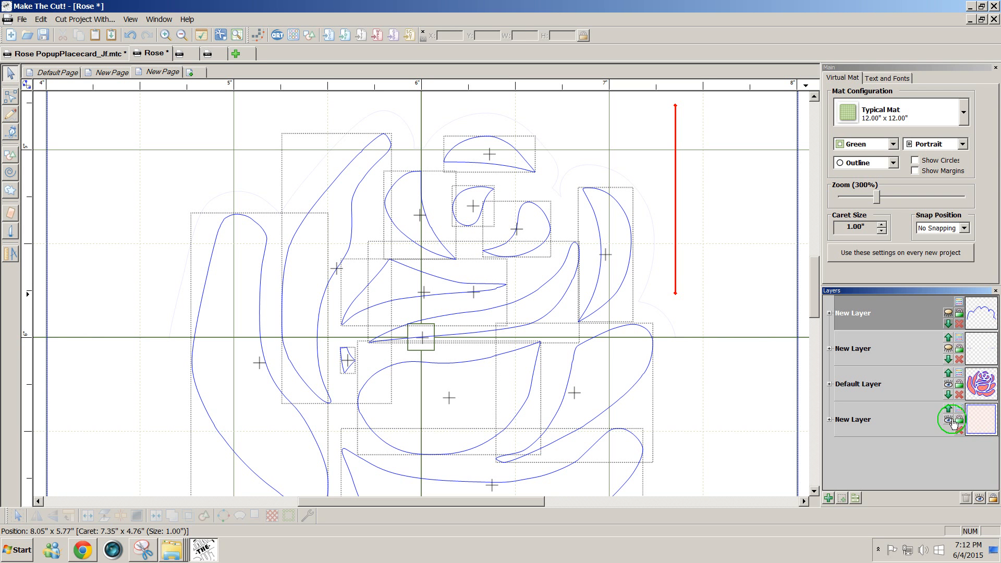
{"action": "left_click", "coordinate": [881, 163]}
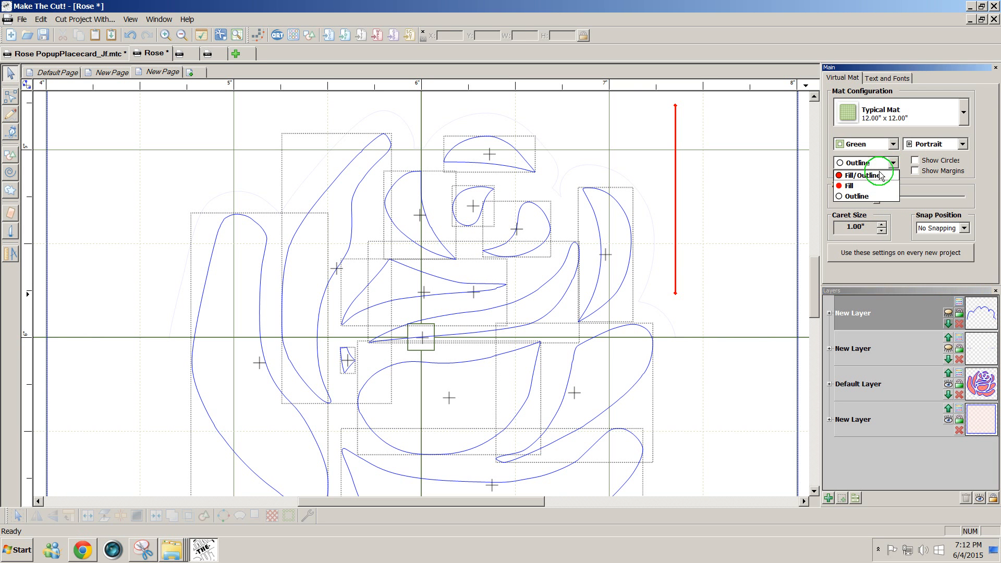
{"action": "left_click", "coordinate": [877, 176]}
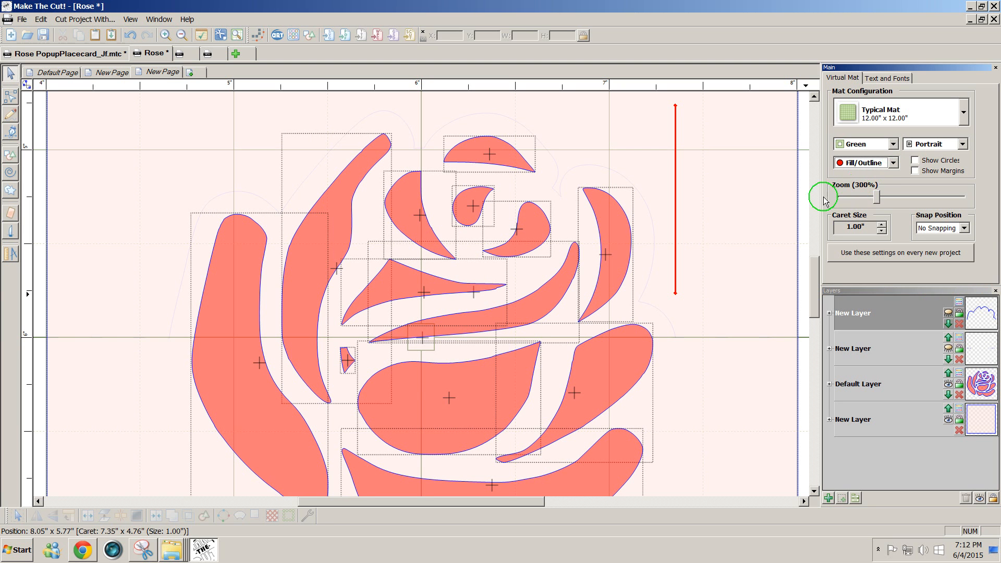
- Select all visible shapes and join the rose petals with the 4-inch square so the petals become cut-outs
{"action": "left_click_drag", "start_coordinate": [875, 197], "coordinate": [862, 197]}
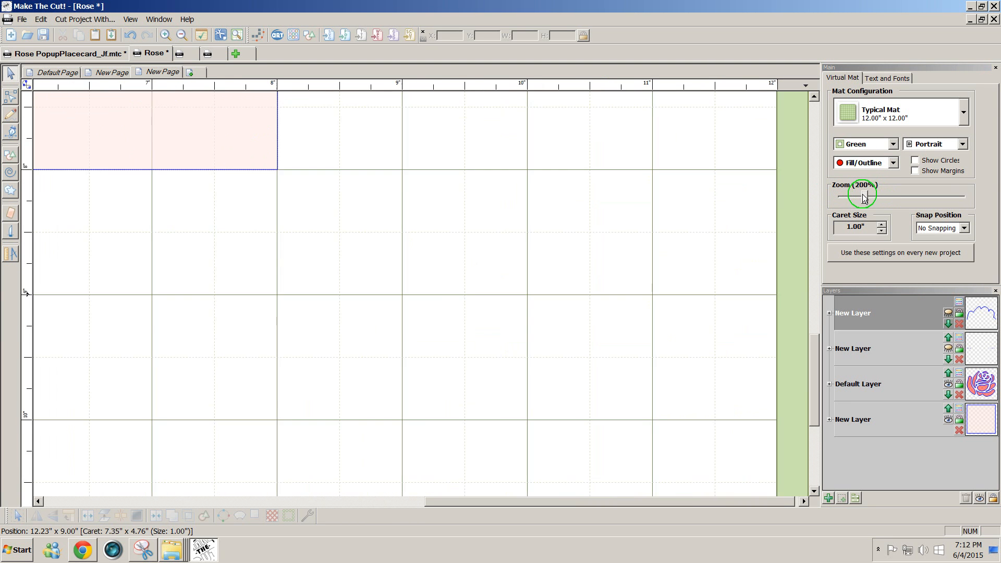
{"action": "left_click_drag", "start_coordinate": [812, 381], "coordinate": [815, 255]}
{"action": "left_click_drag", "start_coordinate": [467, 502], "coordinate": [330, 550]}
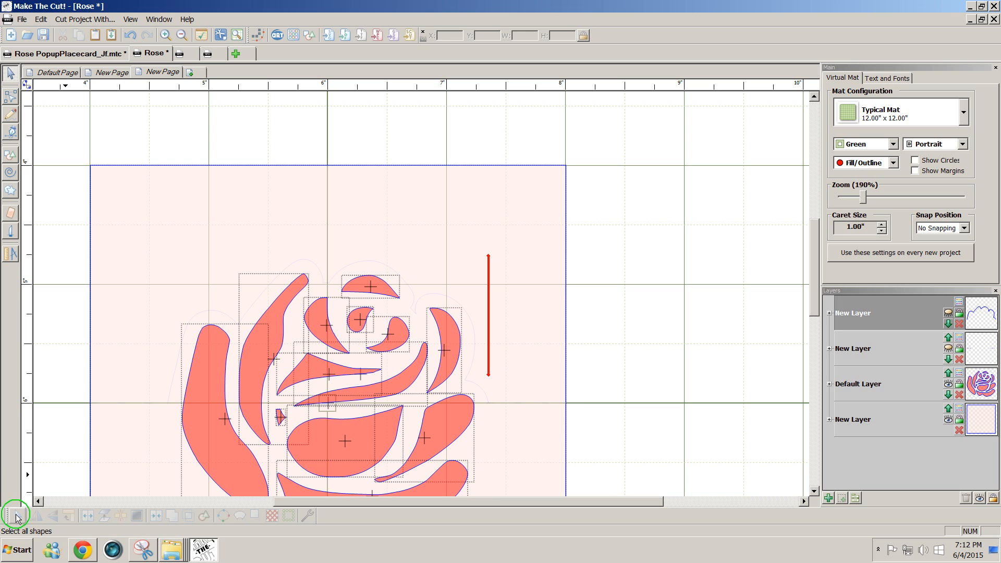
{"action": "left_click", "coordinate": [17, 517]}
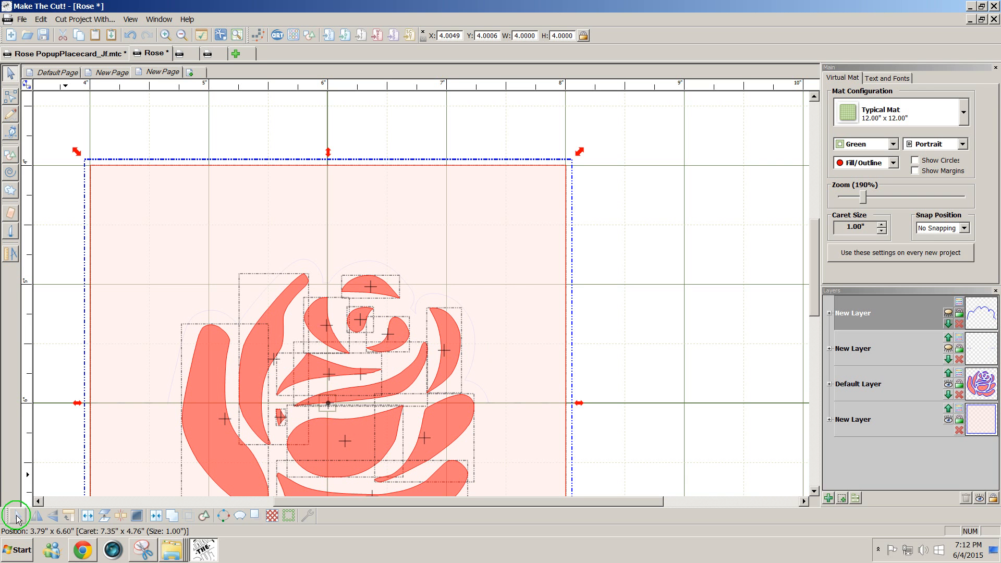
{"action": "left_click", "coordinate": [156, 516]}
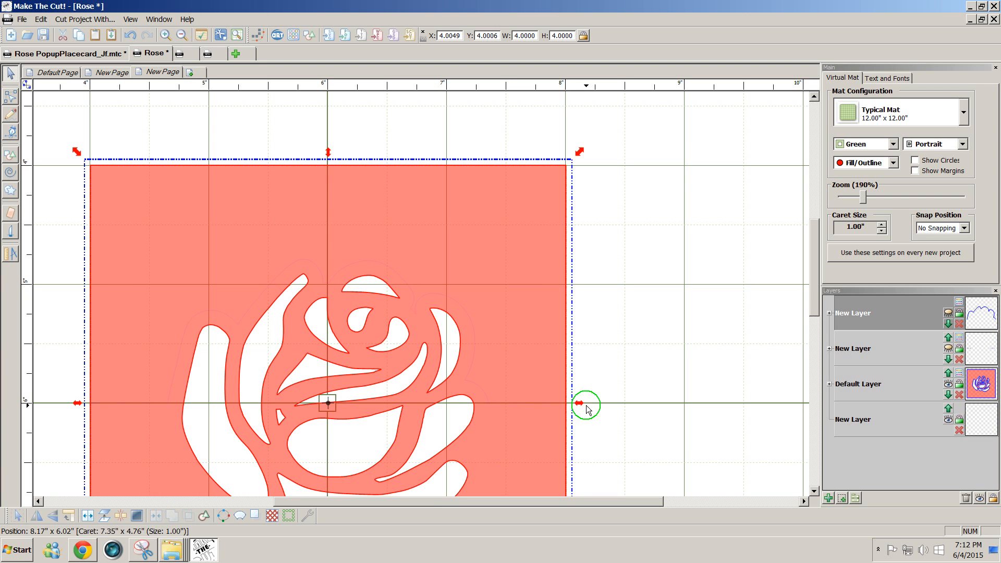
{"action": "left_click_drag", "start_coordinate": [814, 307], "coordinate": [807, 335]}
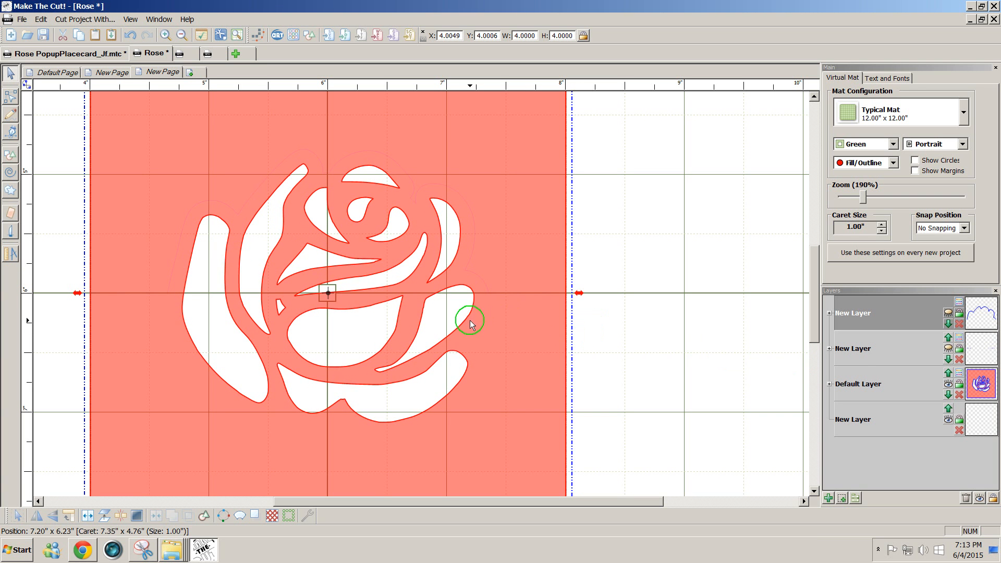
- Show the upper rose outline's layer again and remove the empty layer
{"action": "left_click", "coordinate": [948, 312]}
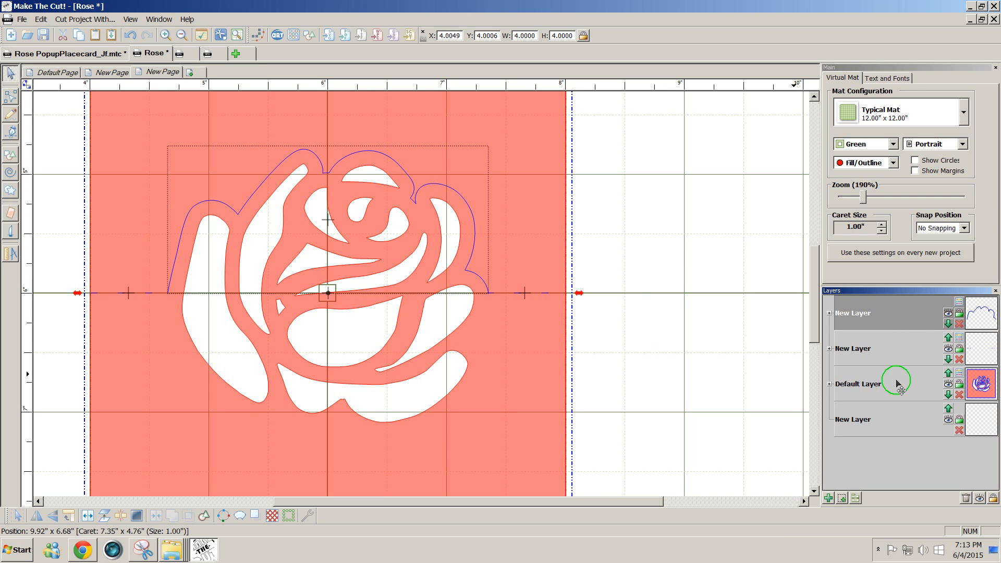
{"action": "left_click", "coordinate": [965, 498]}
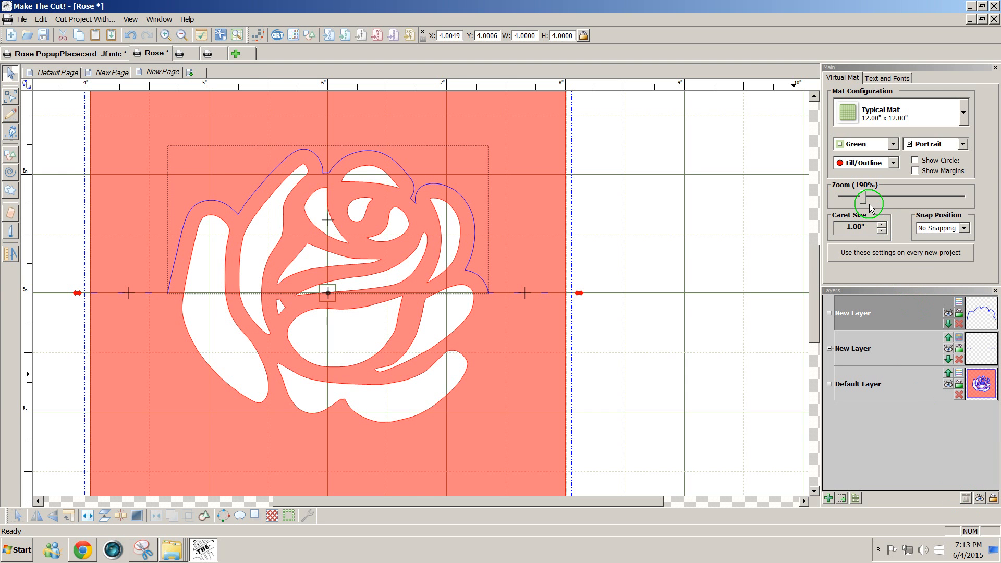
{"action": "left_click_drag", "start_coordinate": [864, 201], "coordinate": [852, 204]}
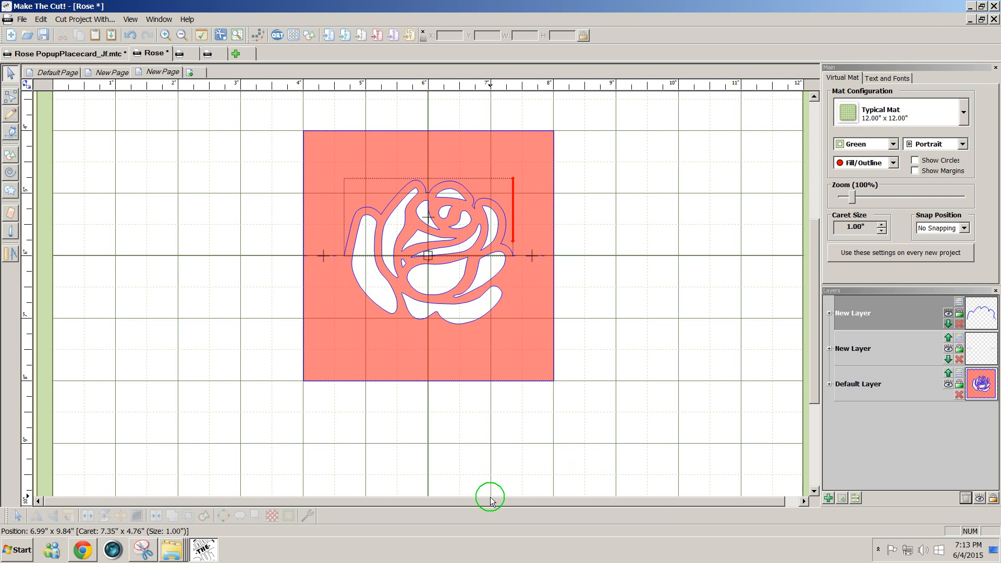
- Set the mat color to Contrast and recolor the Default Layer's card shape light pink
{"action": "left_click", "coordinate": [893, 145]}
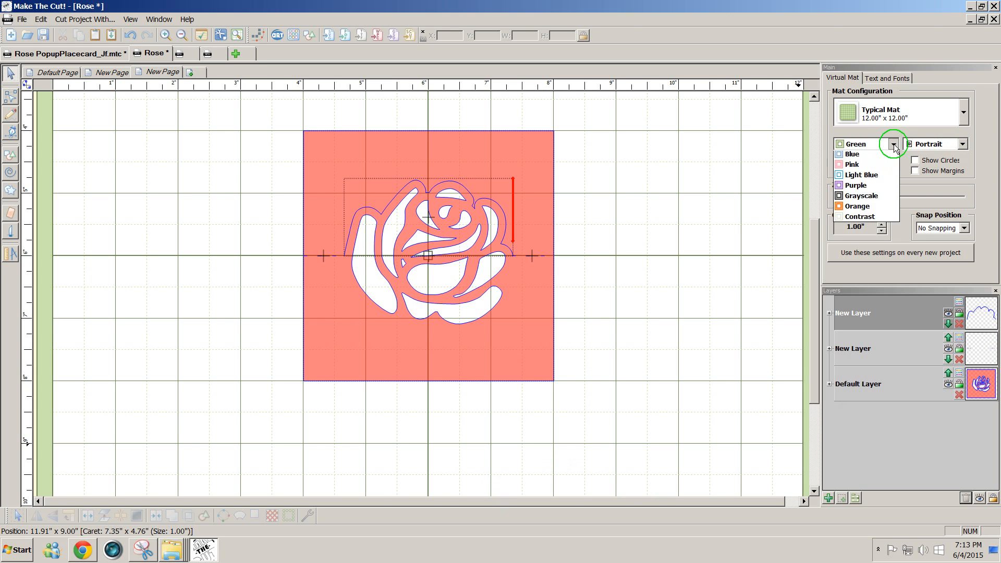
{"action": "left_click", "coordinate": [857, 231]}
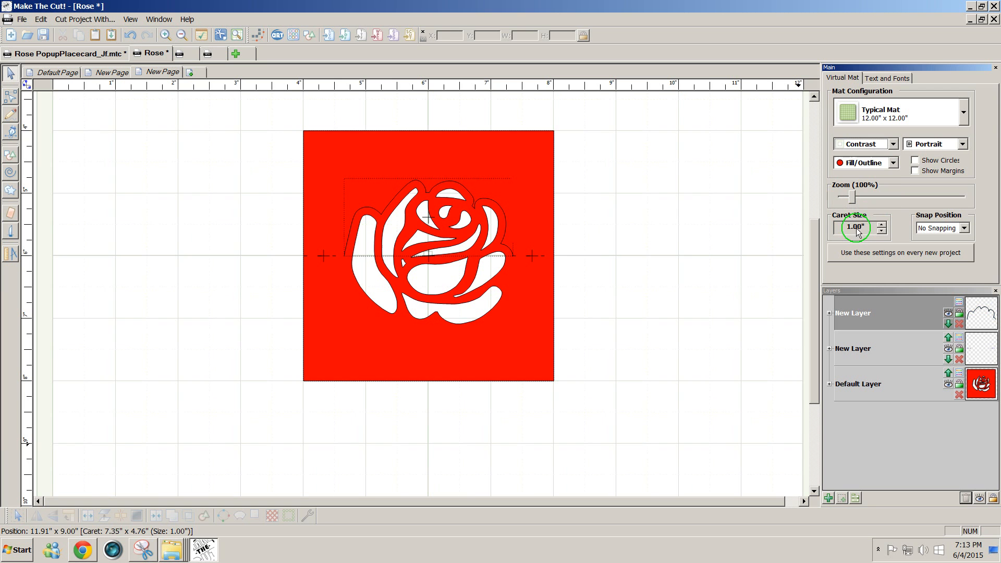
{"action": "left_click", "coordinate": [697, 231]}
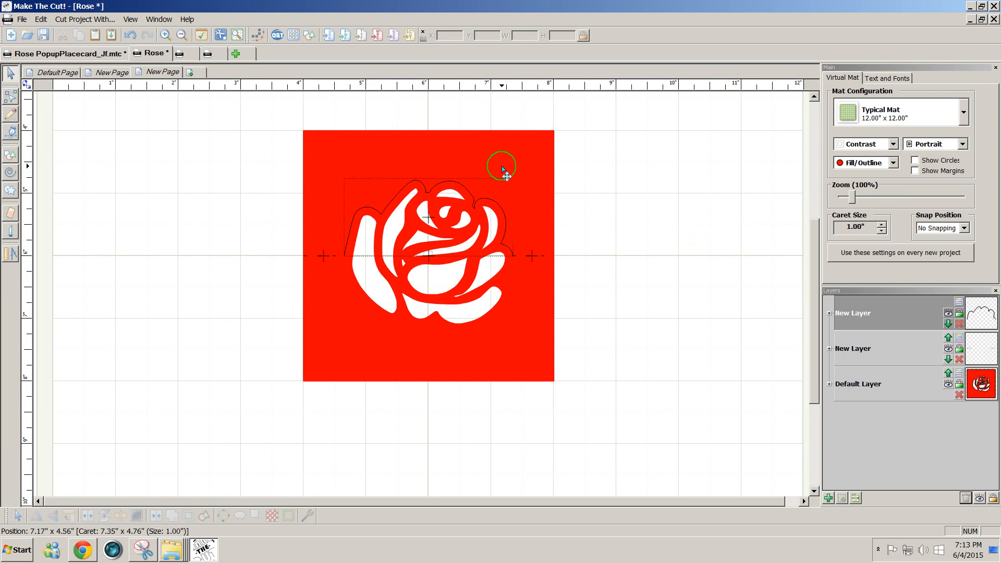
{"action": "left_click", "coordinate": [958, 373]}
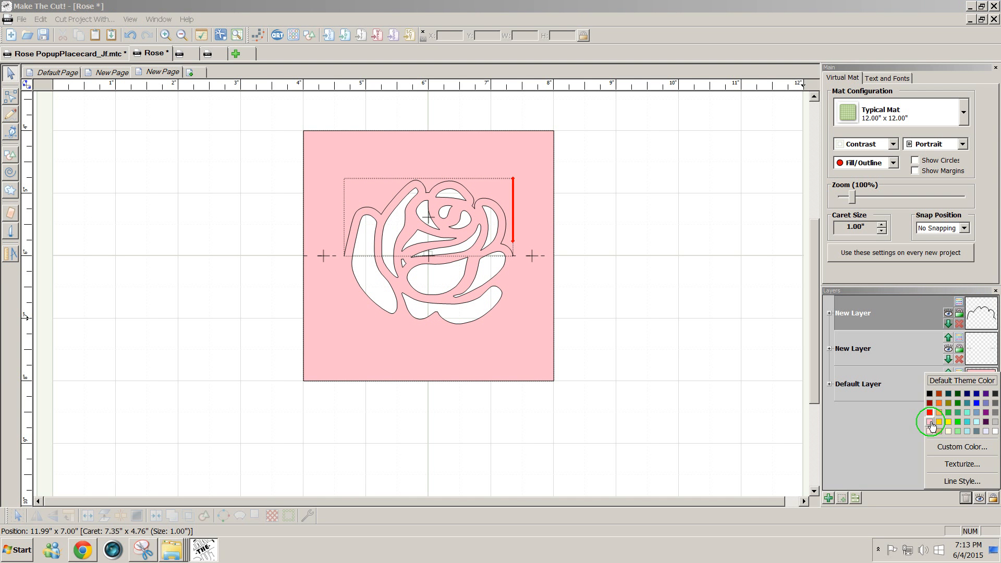
{"action": "left_click", "coordinate": [931, 423]}
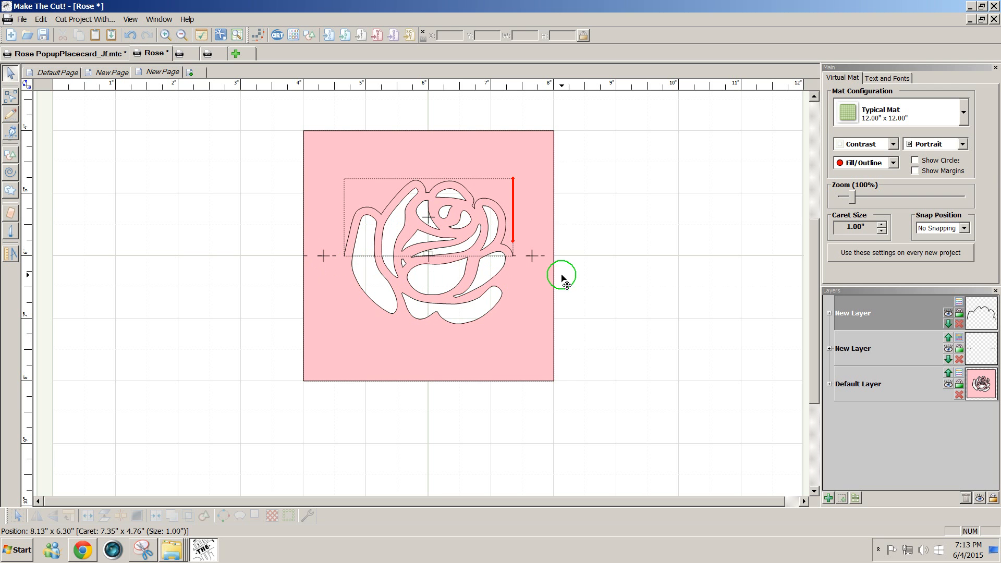
- Select the card, rose outline and fold lines together and move them about 3.7 inches left on the mat
{"action": "mouse_move", "coordinate": [344, 255]}
{"action": "left_mouse_down"}
{"action": "mouse_move", "coordinate": [359, 223]}
{"action": "mouse_move", "coordinate": [415, 190]}
{"action": "mouse_move", "coordinate": [438, 186]}
{"action": "mouse_move", "coordinate": [493, 215]}
{"action": "mouse_move", "coordinate": [498, 232]}
{"action": "mouse_move", "coordinate": [503, 217]}
{"action": "left_mouse_up"}
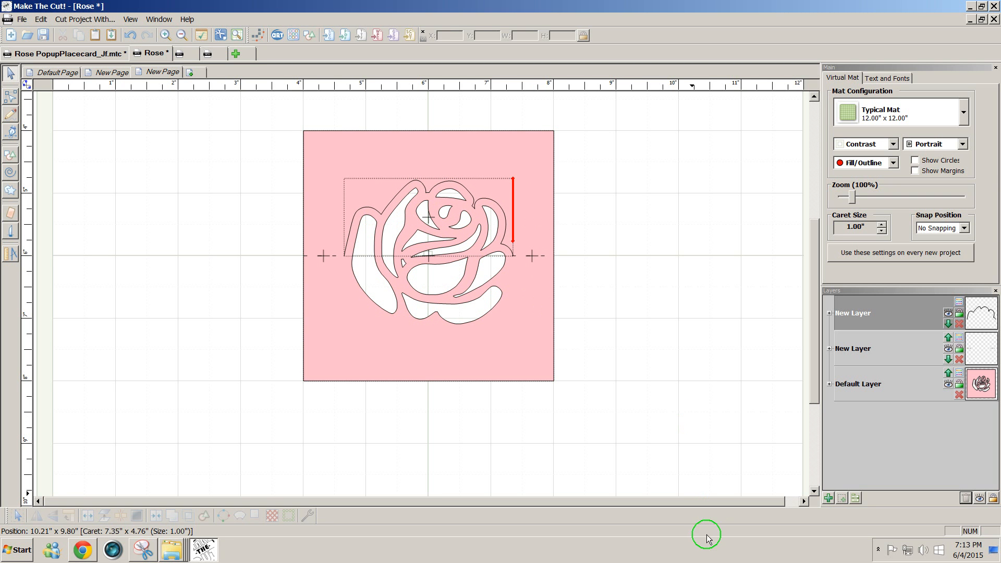
{"action": "left_click_drag", "start_coordinate": [717, 503], "coordinate": [749, 505]}
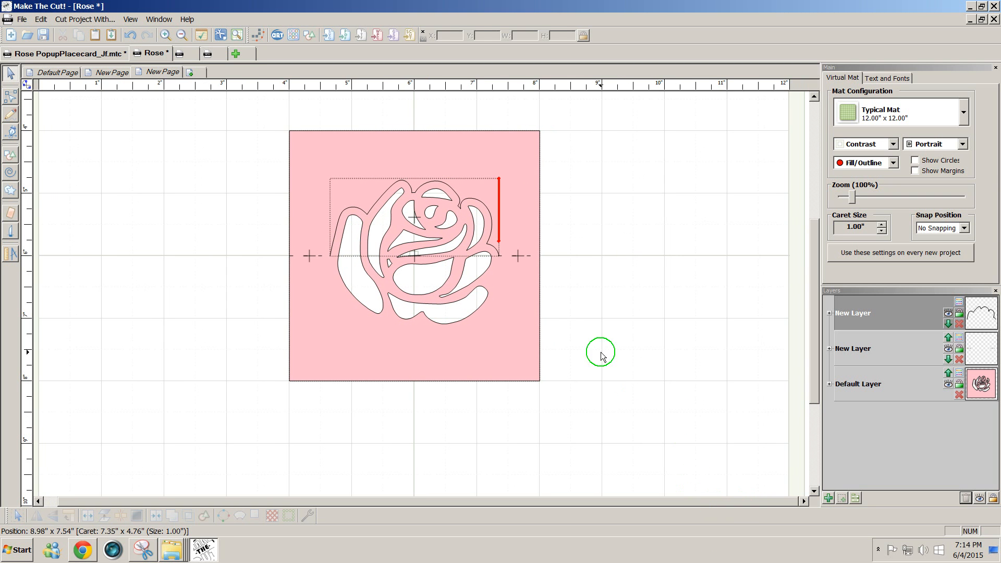
{"action": "left_click_drag", "start_coordinate": [228, 109], "coordinate": [609, 448]}
{"action": "left_click_drag", "start_coordinate": [502, 324], "coordinate": [274, 321]}
{"action": "left_click", "coordinate": [394, 275]}
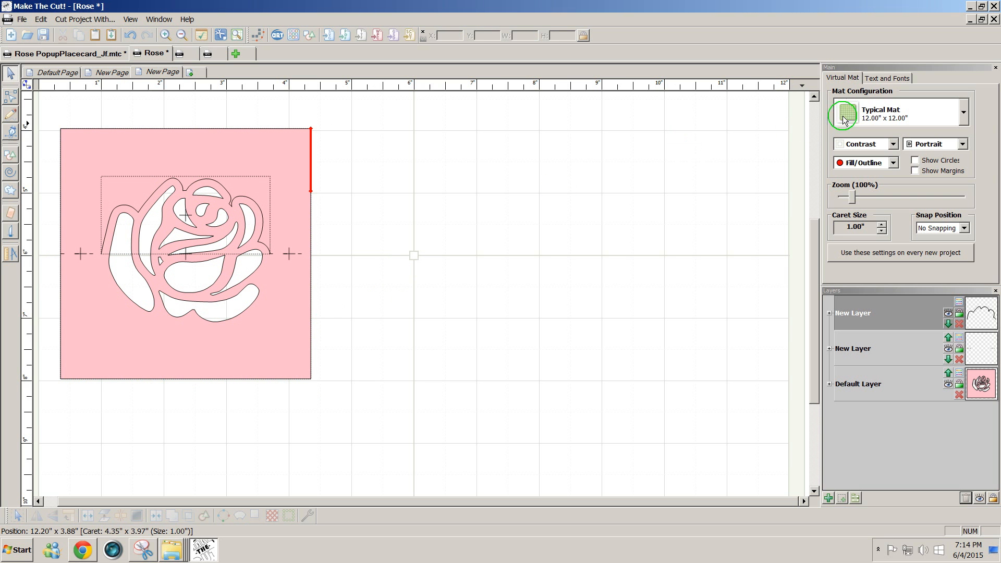
- Add the guest's first name as a text group in the Grand Hotel font, keeping Split By Glyphs
{"action": "left_click", "coordinate": [876, 79]}
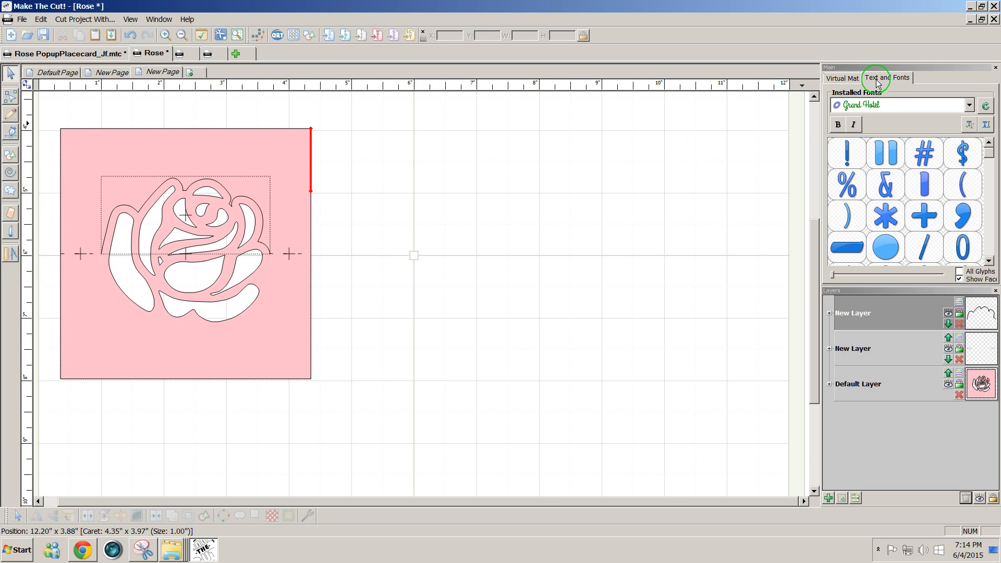
{"action": "left_click", "coordinate": [987, 129]}
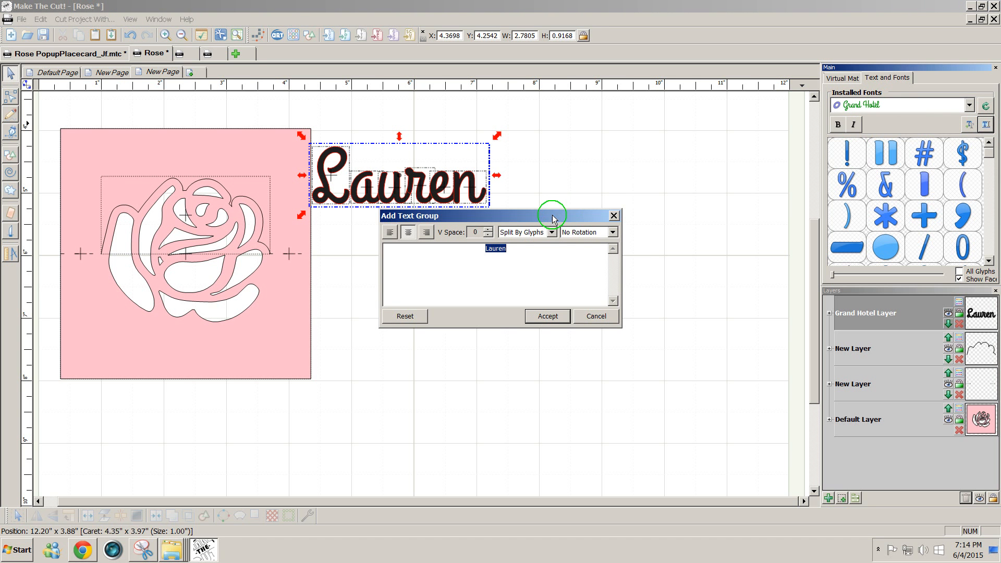
{"action": "left_click_drag", "start_coordinate": [553, 216], "coordinate": [658, 269]}
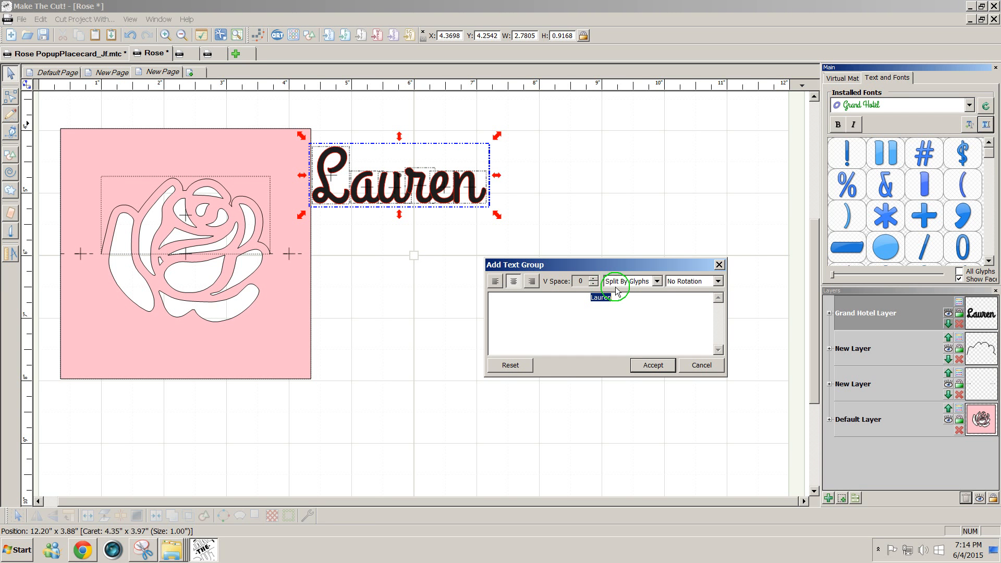
{"action": "left_click", "coordinate": [655, 283]}
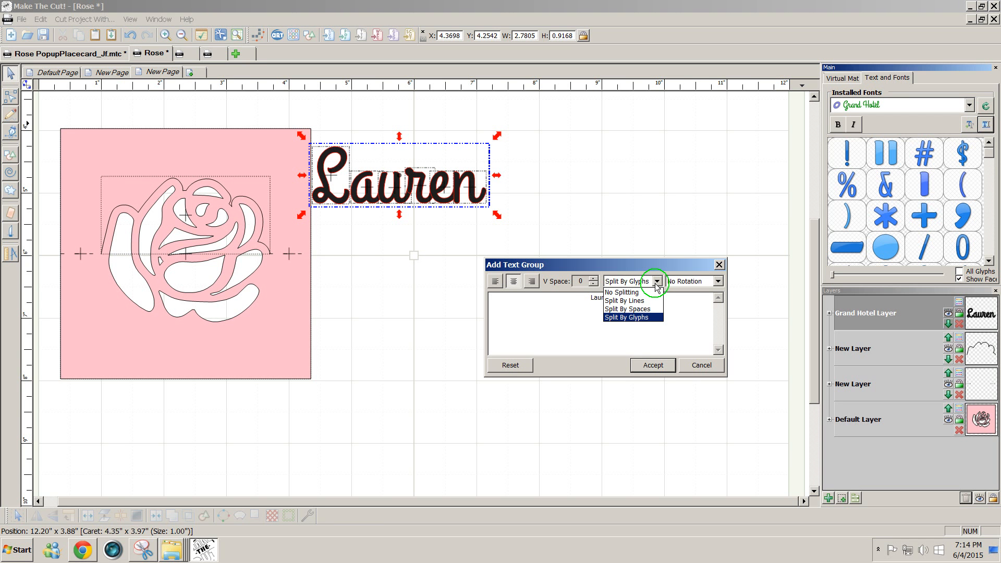
{"action": "left_click", "coordinate": [656, 283]}
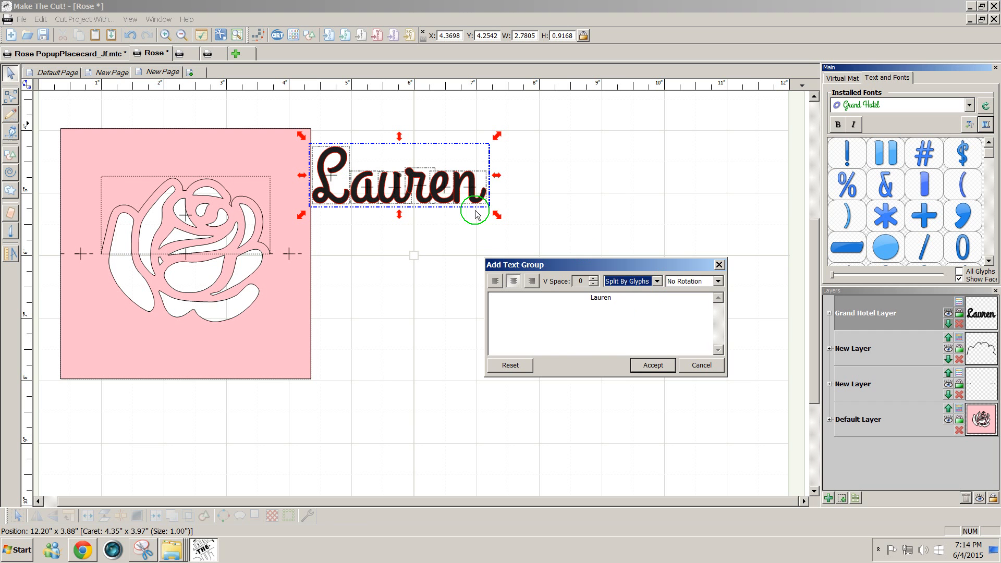
{"action": "left_click", "coordinate": [653, 365]}
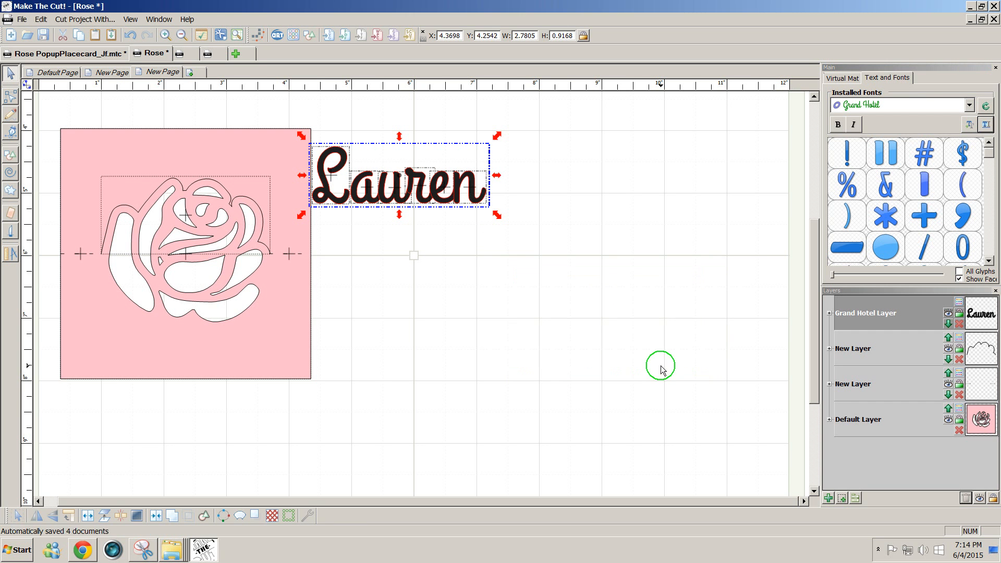
- Nudge the name's first letter right to about X 4.46 so it overlaps the second letter
{"action": "left_click", "coordinate": [338, 221]}
{"action": "left_click", "coordinate": [339, 204]}
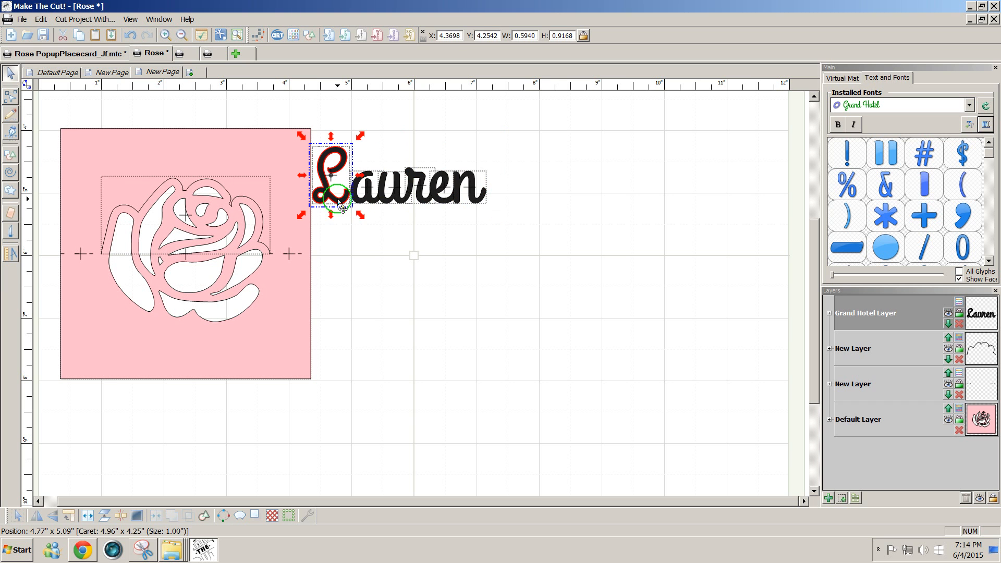
{"action": "key", "text": "Right"}
{"action": "key", "text": "Right"}
{"action": "key", "text": "Right"}
{"action": "key", "text": "Right"}
{"action": "key", "text": "Right"}
{"action": "key", "text": "Right"}
{"action": "key", "text": "Right"}
{"action": "key", "text": "Right"}
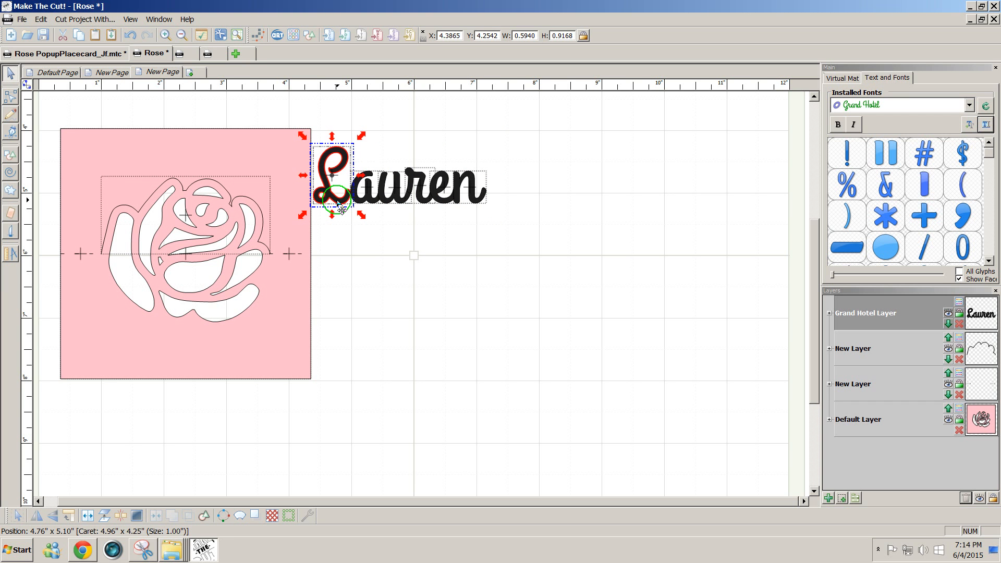
{"action": "key", "text": "Right"}
{"action": "key", "text": "Right"}
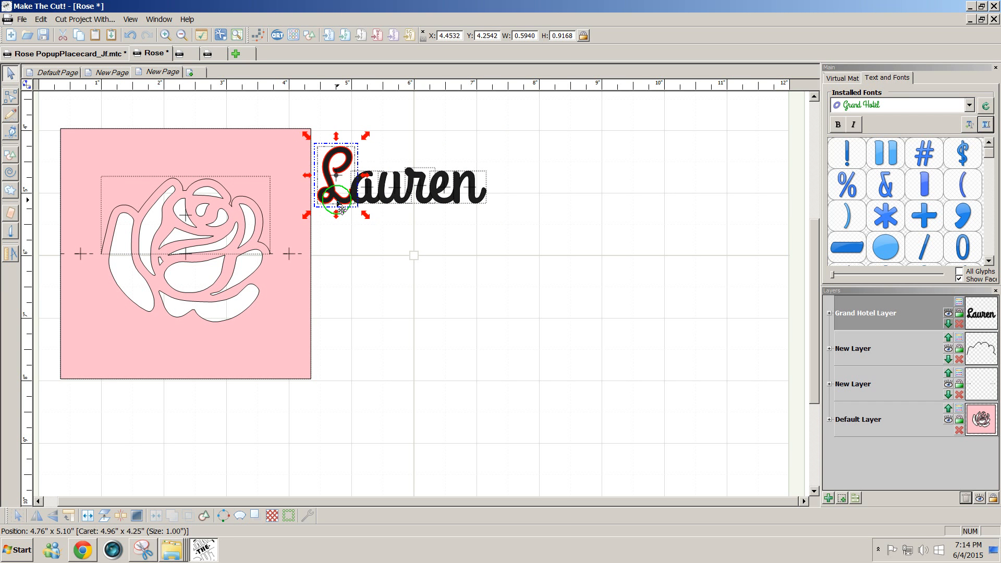
{"action": "key", "text": "Right"}
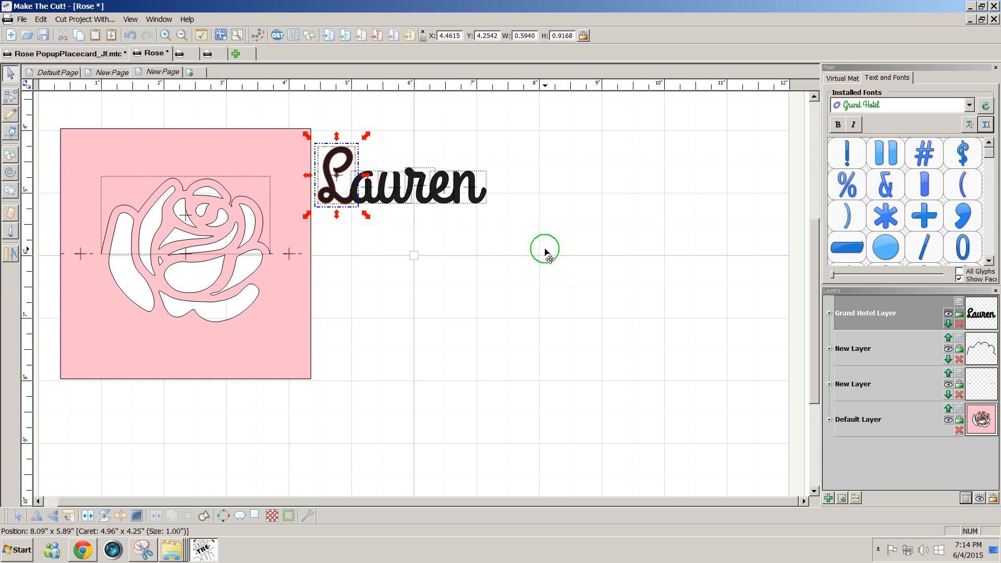
- Weld all the name's letters into one shape and place it below the rose at about X 1.04, Y 6.90
{"action": "left_click_drag", "start_coordinate": [545, 249], "coordinate": [211, 90]}
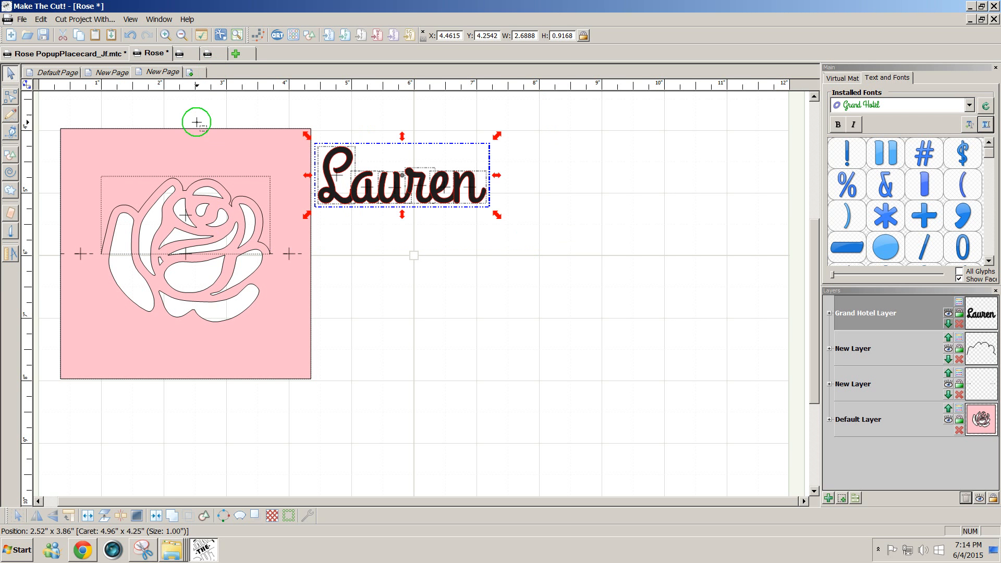
{"action": "left_click", "coordinate": [171, 518]}
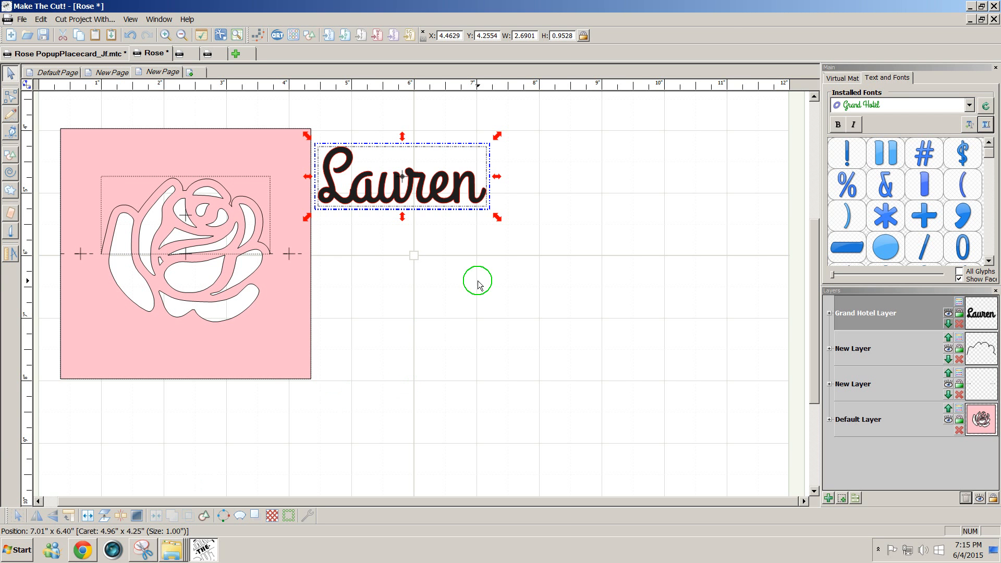
{"action": "left_click_drag", "start_coordinate": [435, 209], "coordinate": [236, 369]}
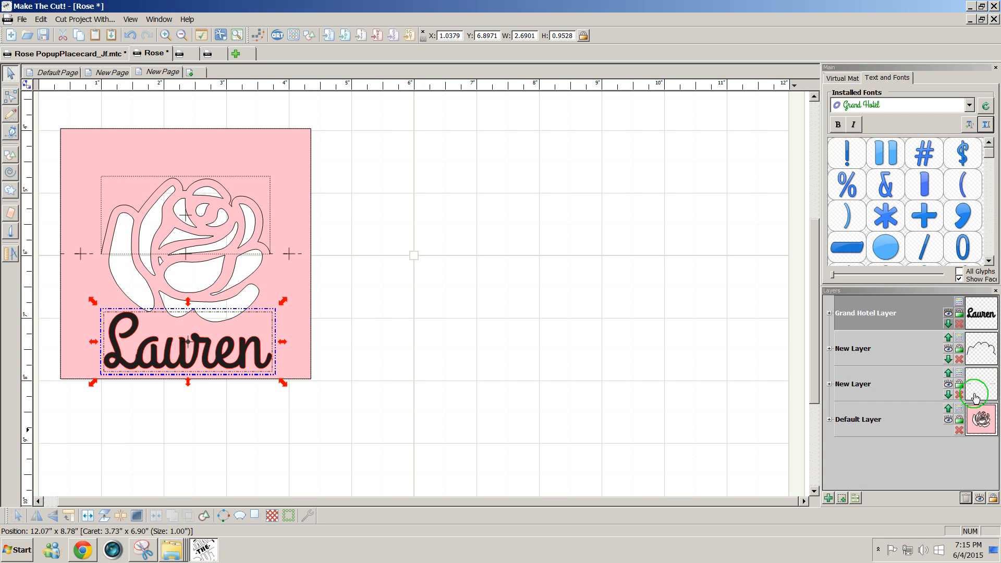
- Select the card shape and the upper rose outline from their layers and join them into one shape
{"action": "left_click", "coordinate": [979, 425]}
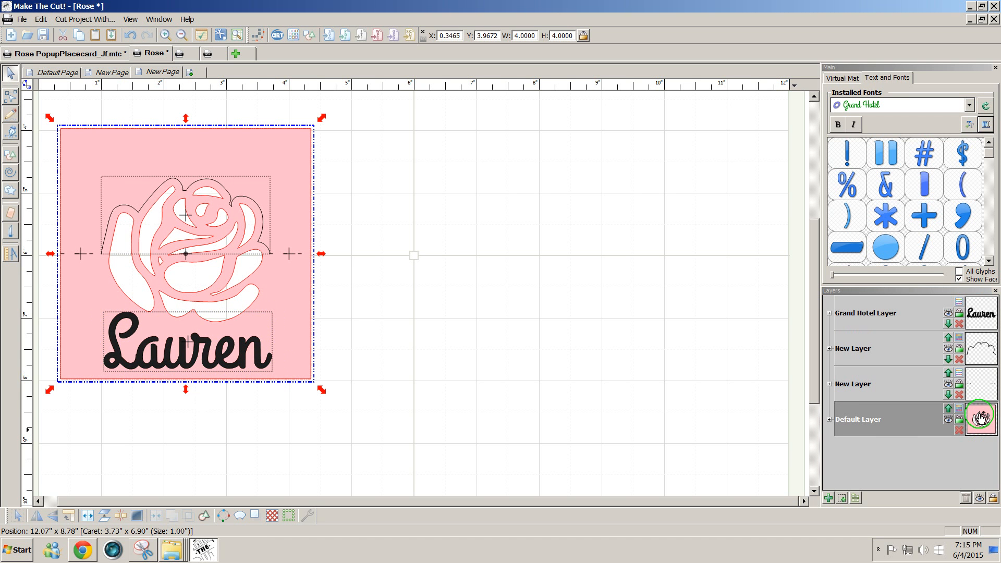
{"action": "left_click", "coordinate": [983, 350]}
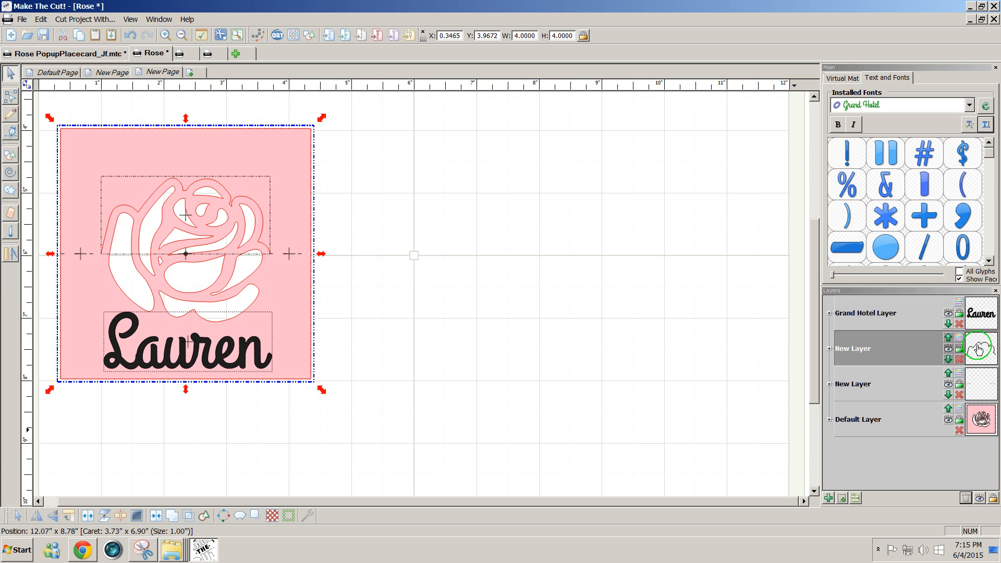
{"action": "left_click", "coordinate": [156, 516]}
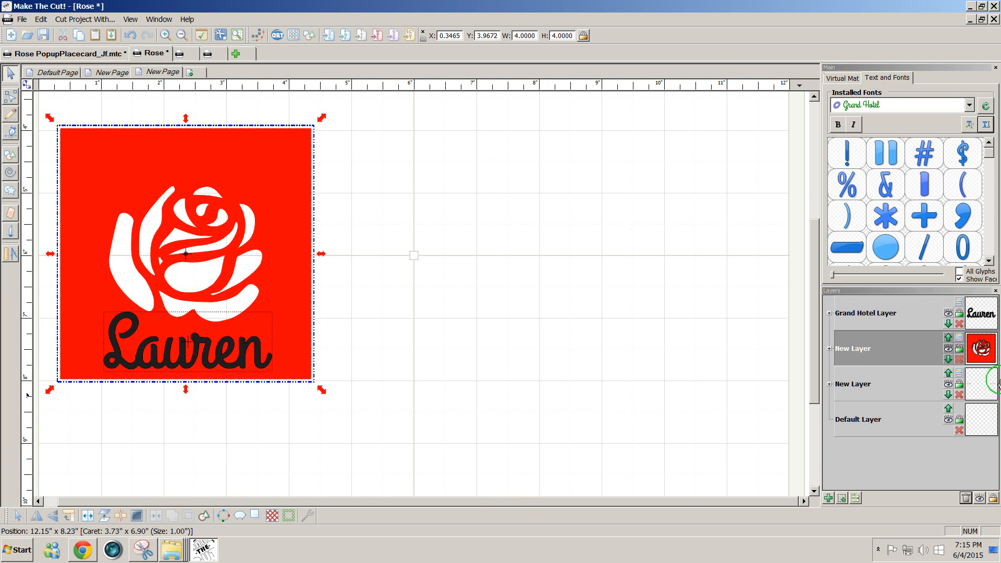
- Recolor the joined card layer light pink and move the fold lines' layer above it
{"action": "left_click", "coordinate": [959, 340]}
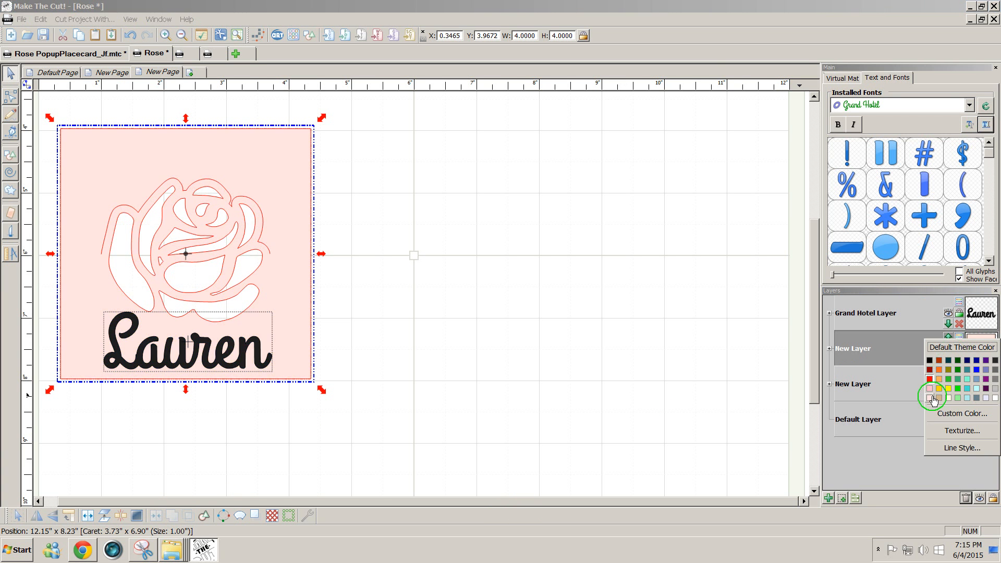
{"action": "left_click", "coordinate": [930, 392]}
{"action": "left_click", "coordinate": [582, 335]}
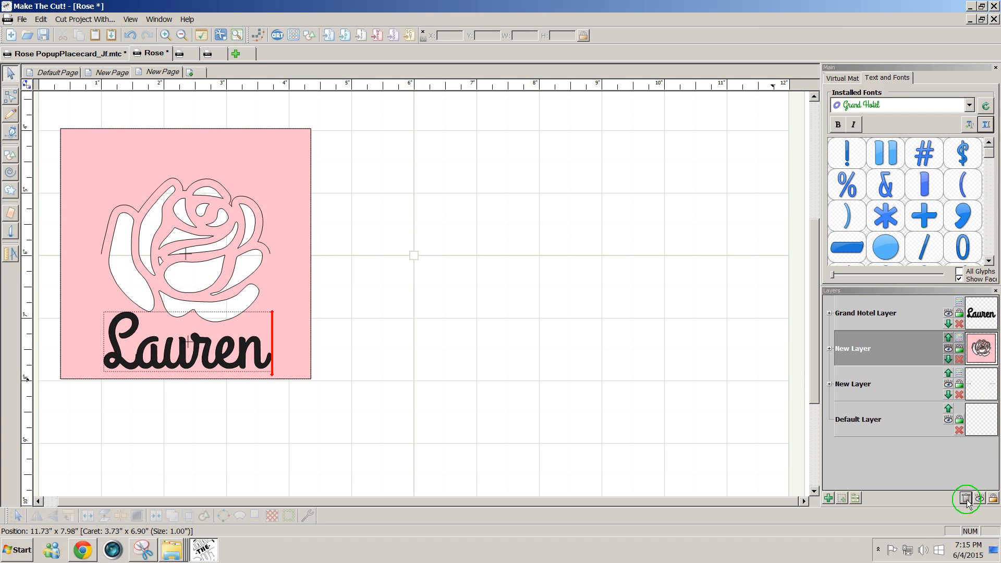
{"action": "left_click", "coordinate": [948, 373]}
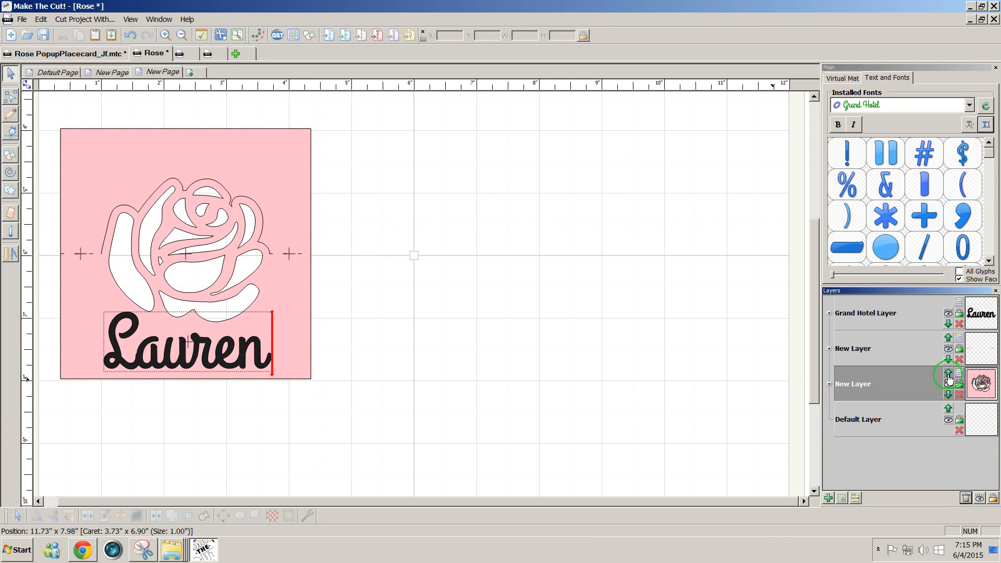
- Move the fold lines' layer above the name layer and recolor the name dark blue
{"action": "left_click", "coordinate": [947, 338]}
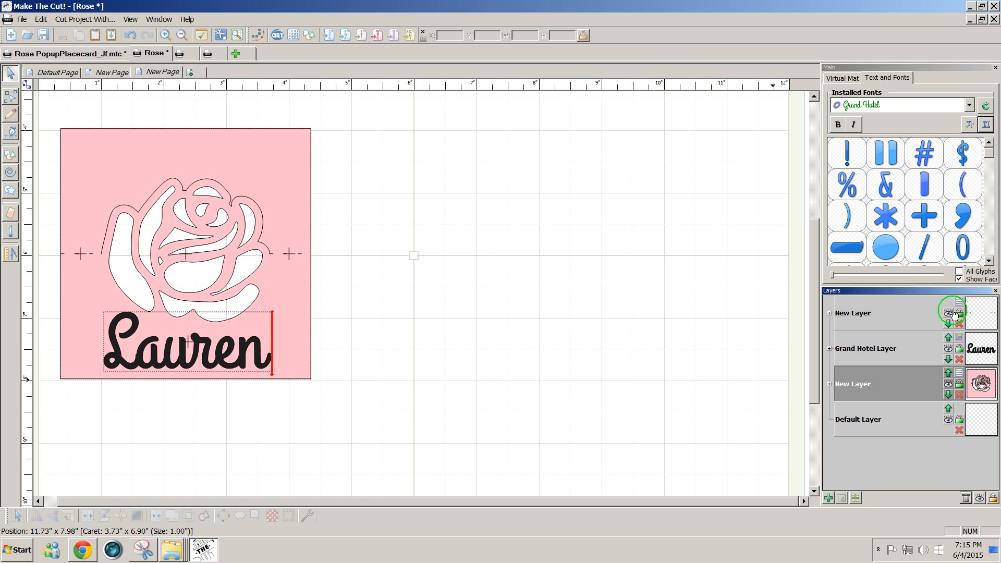
{"action": "left_click", "coordinate": [263, 224]}
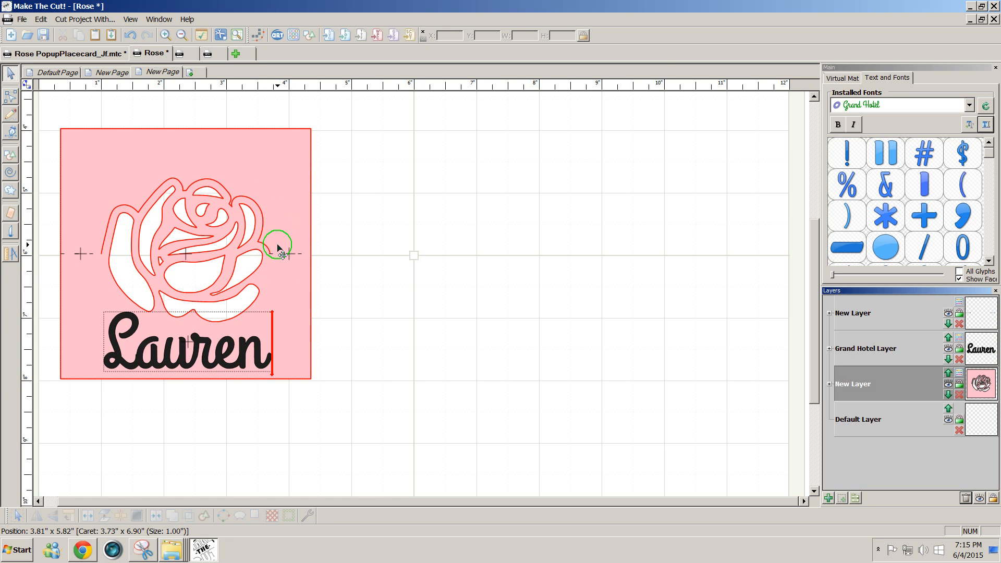
{"action": "left_click", "coordinate": [327, 368]}
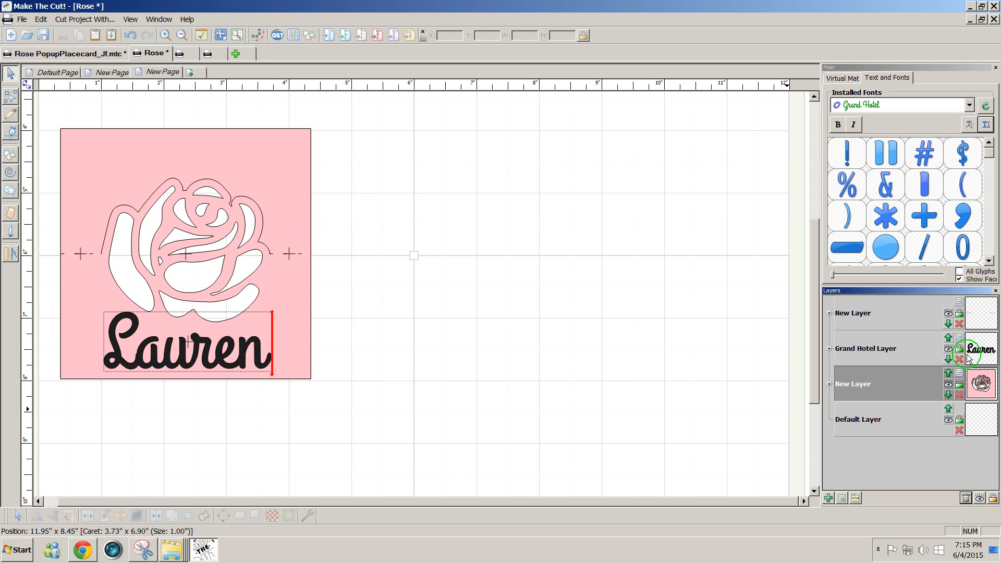
{"action": "left_click", "coordinate": [959, 339]}
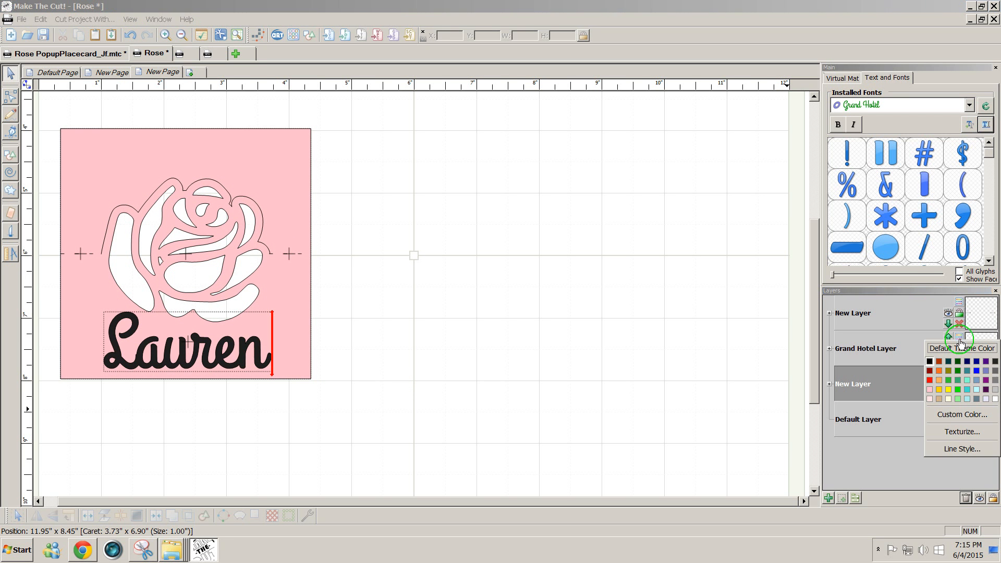
{"action": "left_click", "coordinate": [977, 366]}
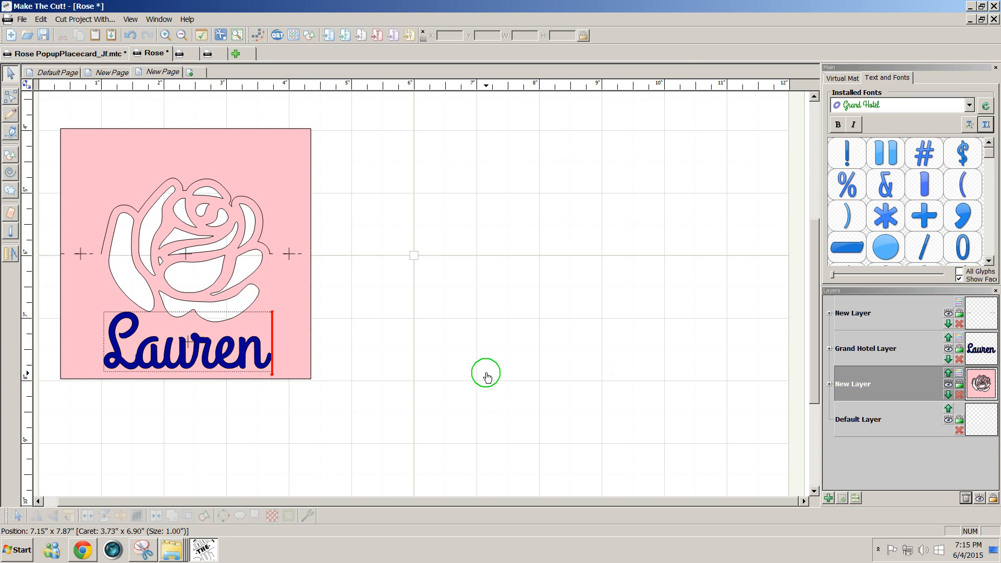
- Select the card, fold lines and name together and move them to about X 3.96, Y 3.98
{"action": "left_click_drag", "start_coordinate": [443, 402], "coordinate": [38, 100]}
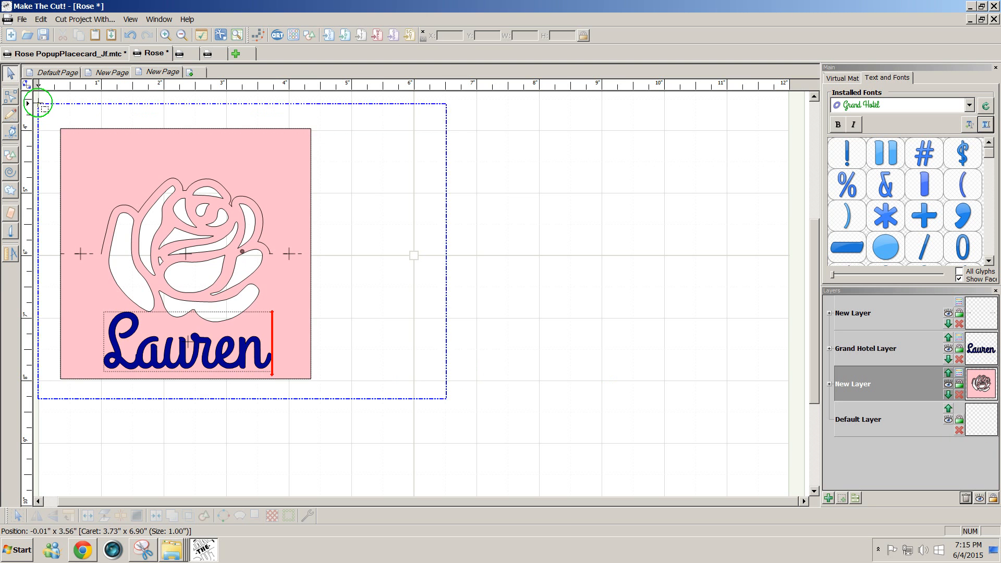
{"action": "left_click_drag", "start_coordinate": [80, 180], "coordinate": [307, 184]}
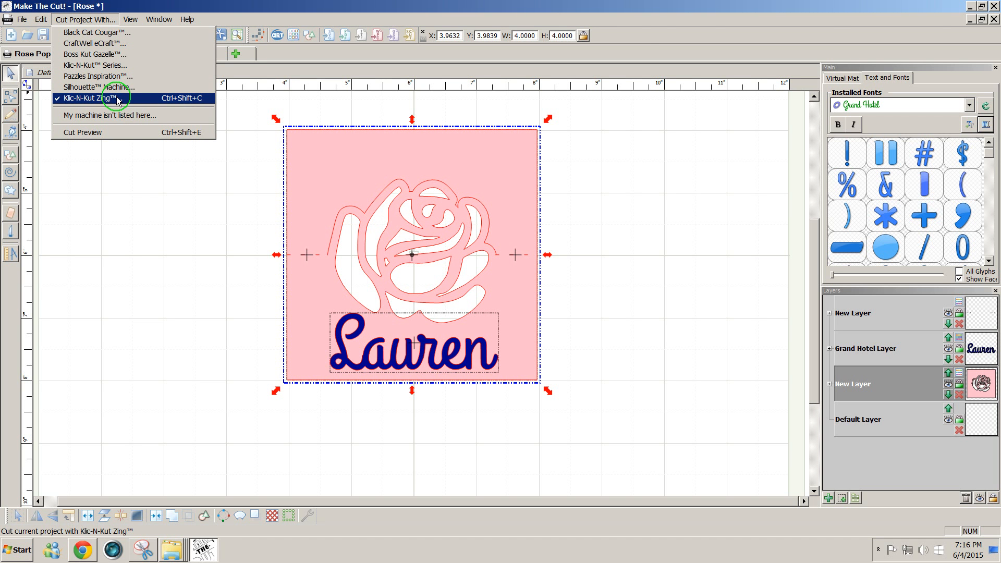
{"action": "left_click", "coordinate": [145, 166]}
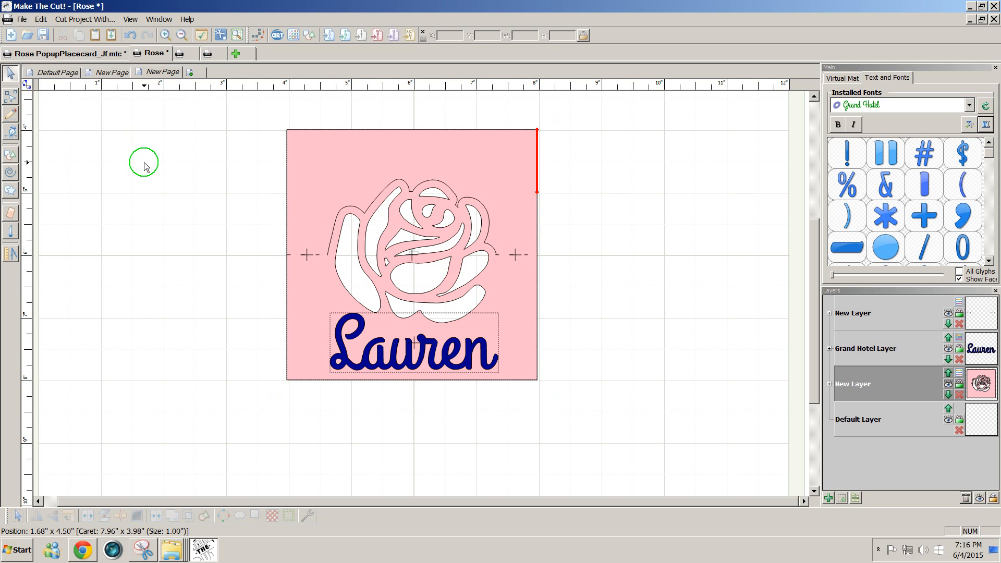
- Export all the place card shapes together as an SVG file named RosePopupCard1_JF on the Desktop
{"action": "left_click_drag", "start_coordinate": [177, 107], "coordinate": [569, 399]}
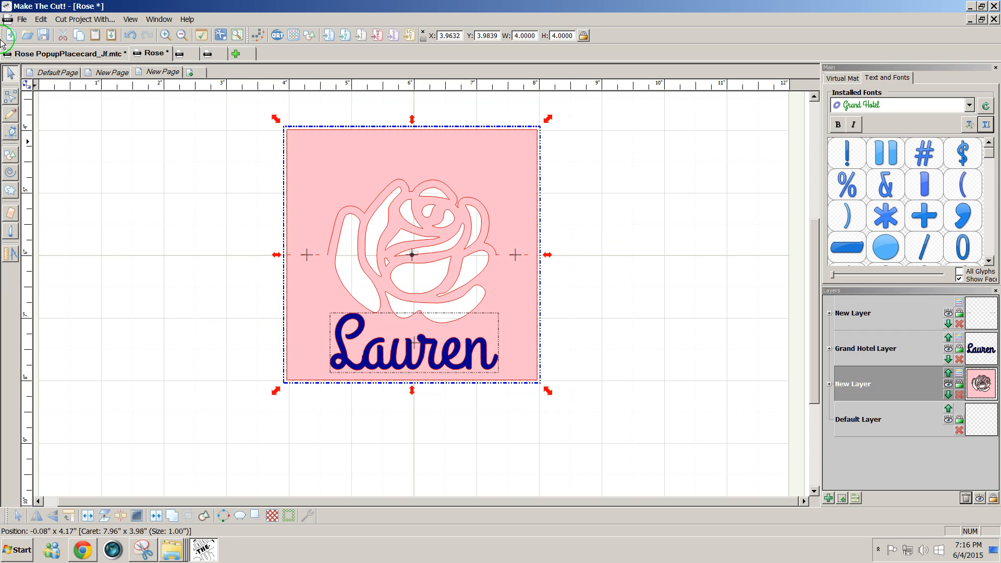
{"action": "left_click", "coordinate": [22, 19]}
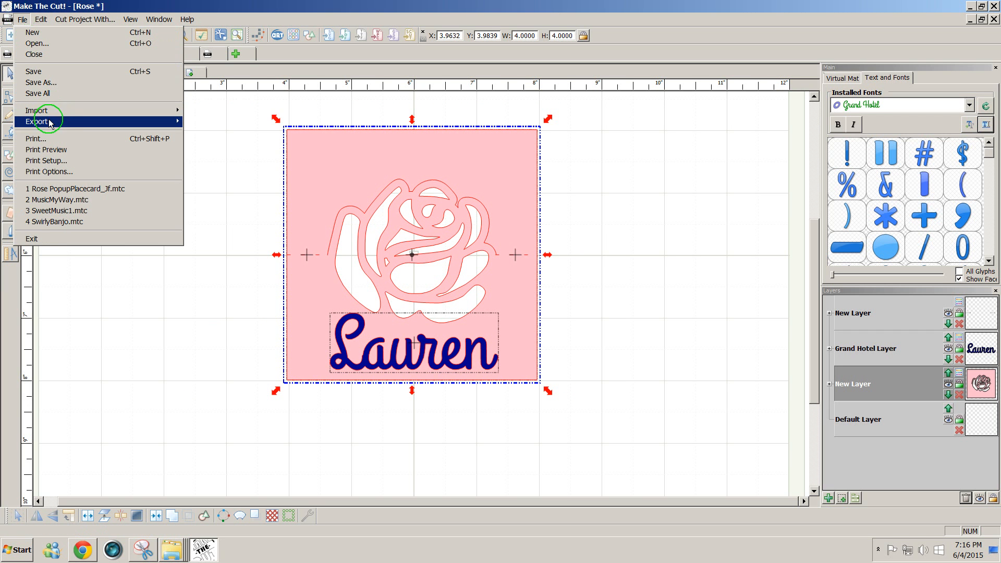
{"action": "mouse_move", "coordinate": [55, 122]}
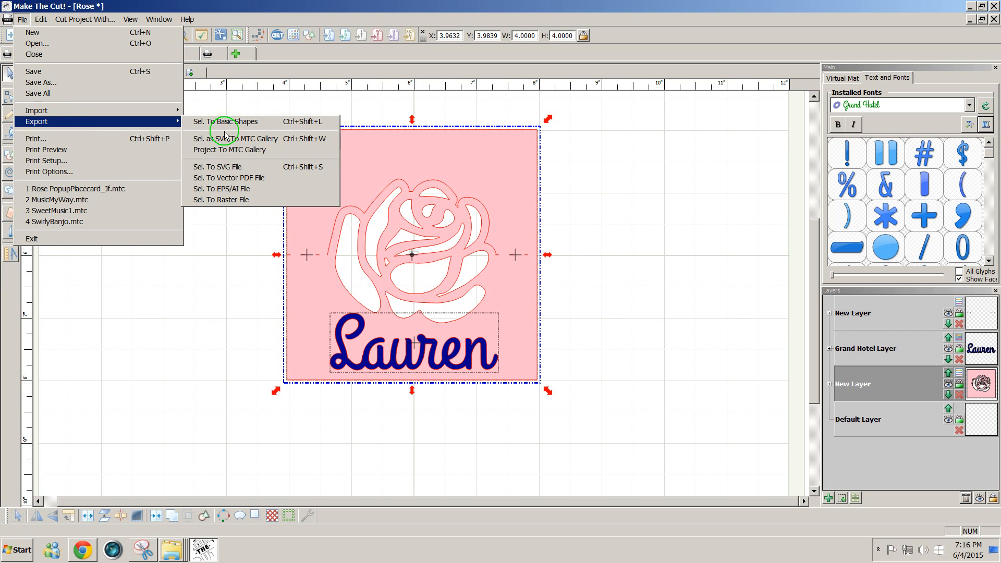
{"action": "left_click", "coordinate": [223, 168]}
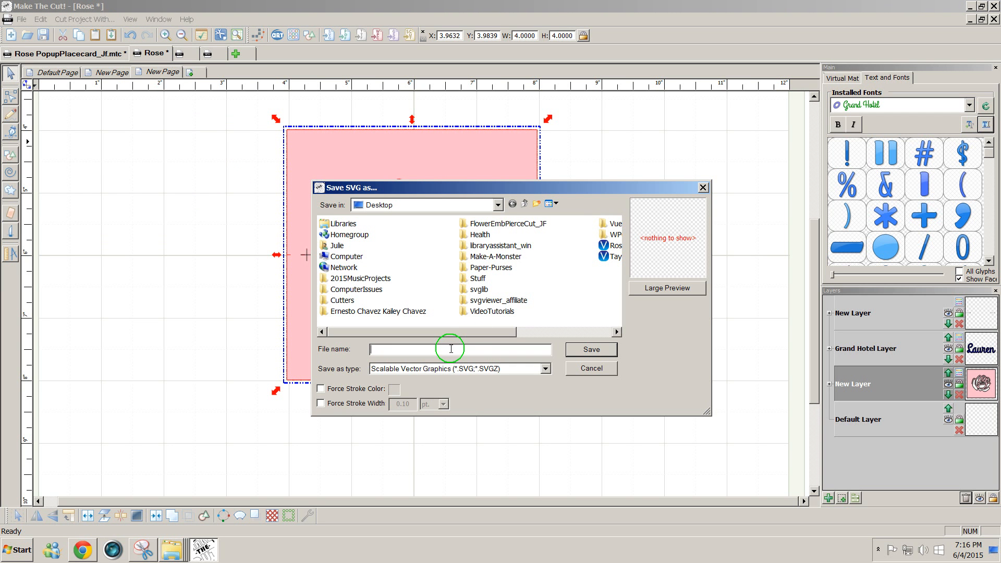
{"action": "type", "text": "Ros"}
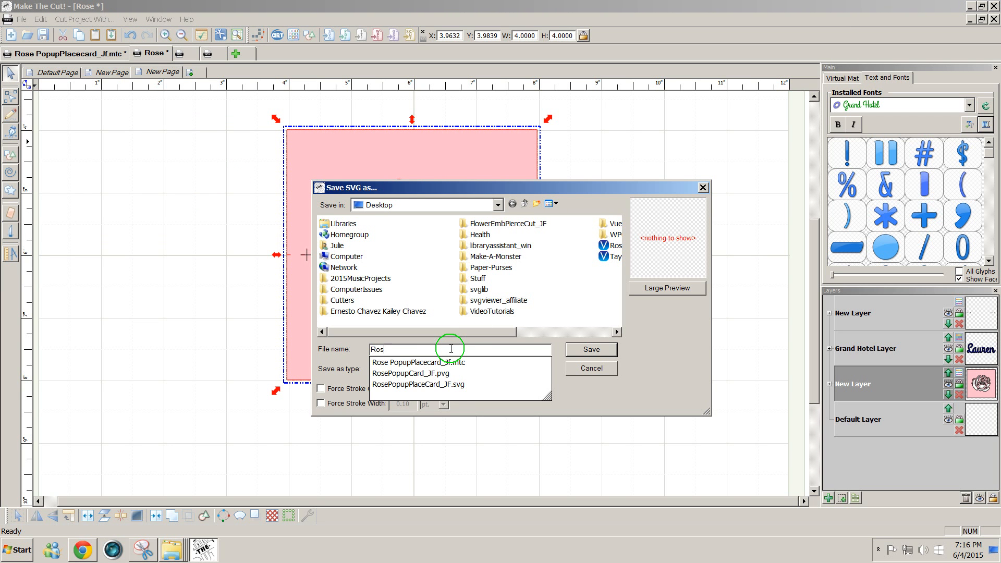
{"action": "type", "text": "ePopup"}
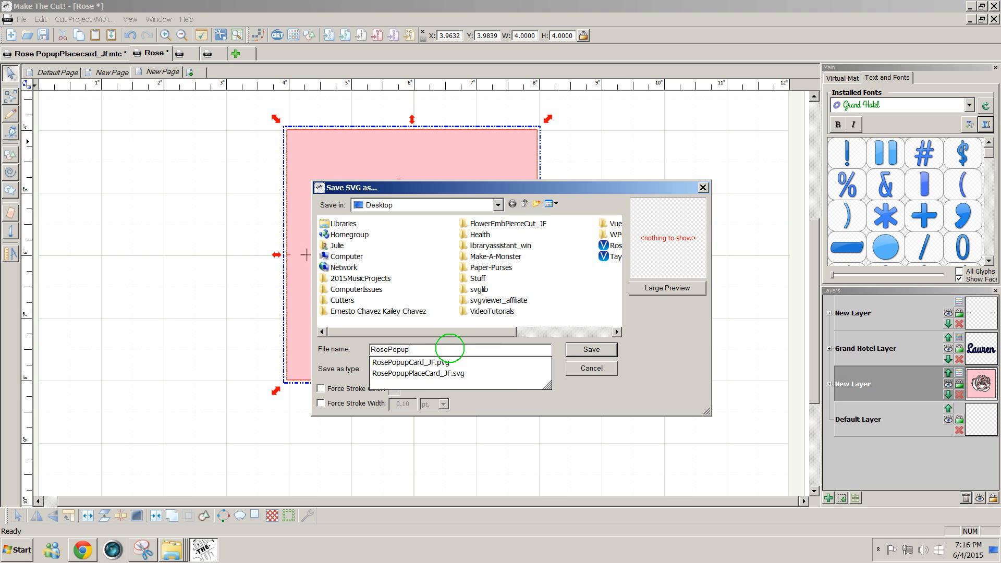
{"action": "type", "text": "Card_JF"}
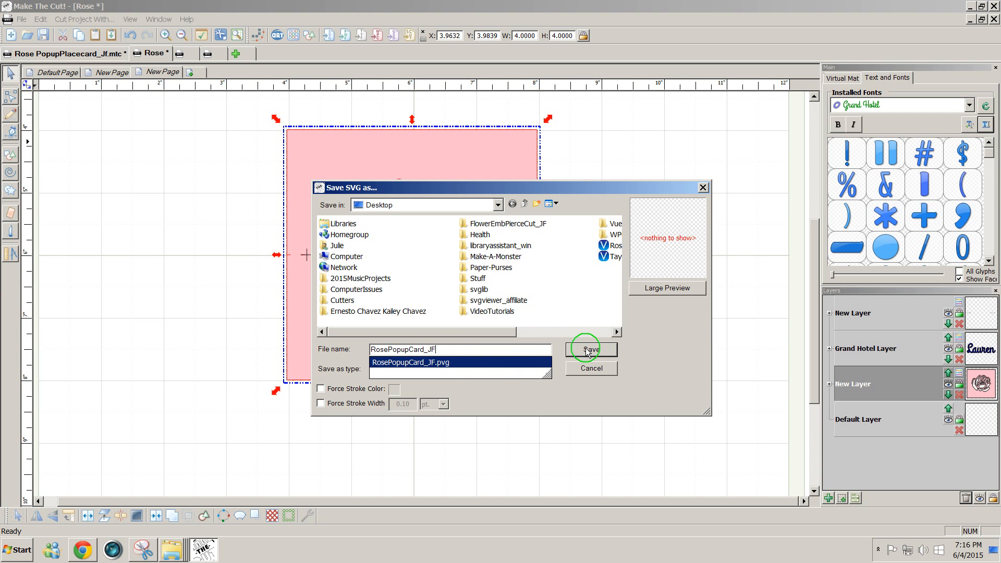
{"action": "left_click", "coordinate": [425, 349]}
{"action": "type", "text": "1"}
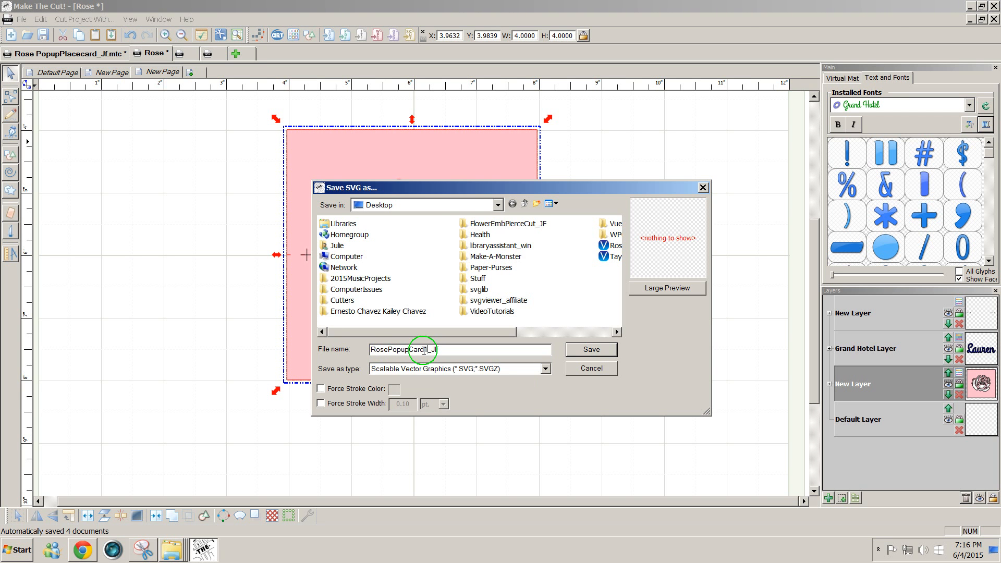
{"action": "left_click", "coordinate": [582, 349]}
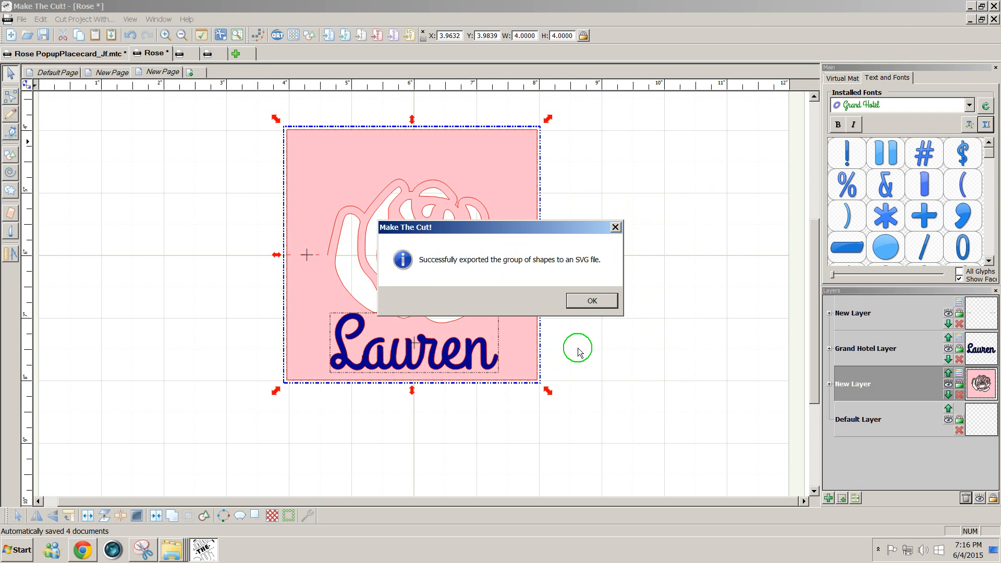
{"action": "left_click", "coordinate": [593, 301]}
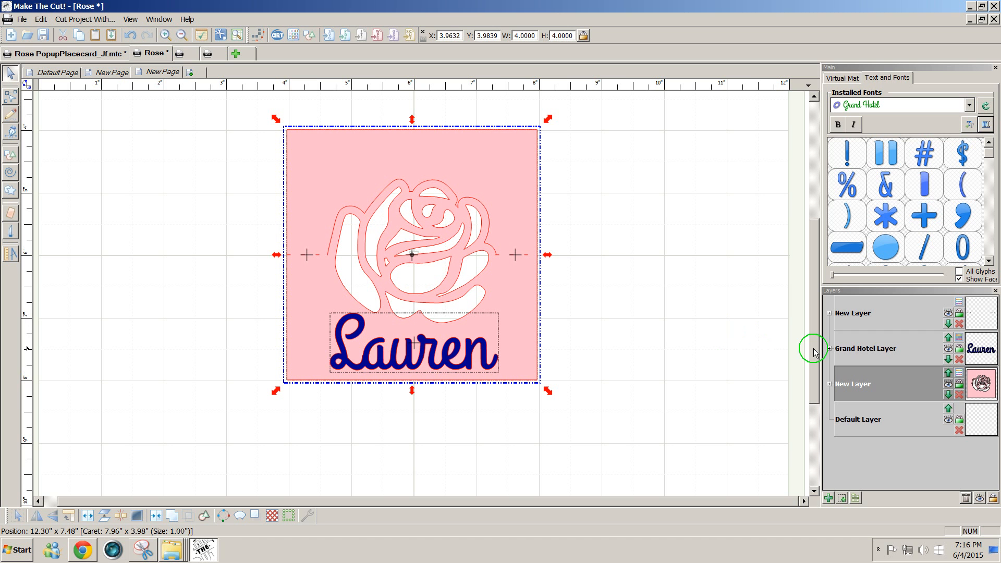
- Examine the red sample card and the photo of the finished pop-up card on the Default Page
{"action": "left_click_drag", "start_coordinate": [813, 348], "coordinate": [812, 346]}
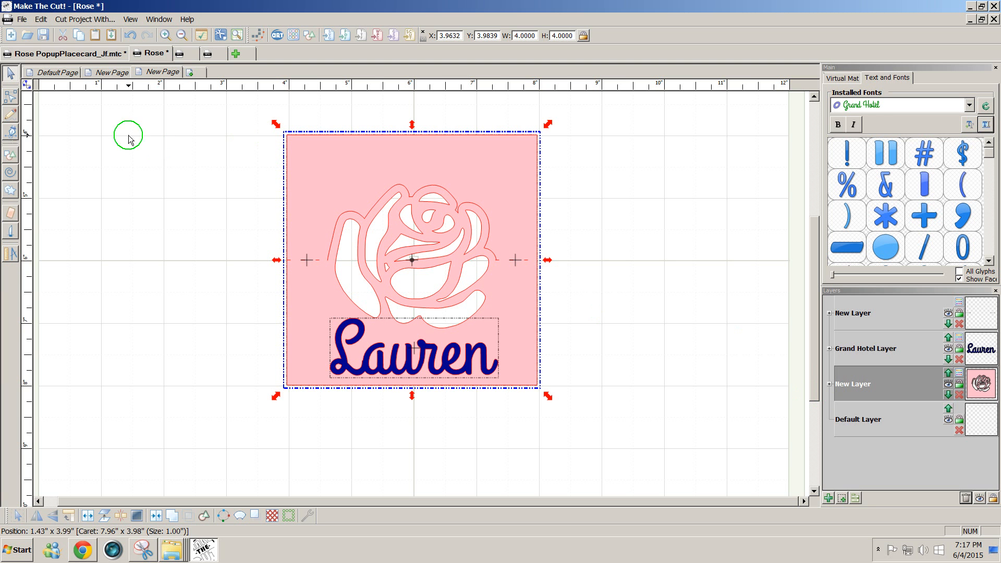
{"action": "left_click", "coordinate": [60, 73]}
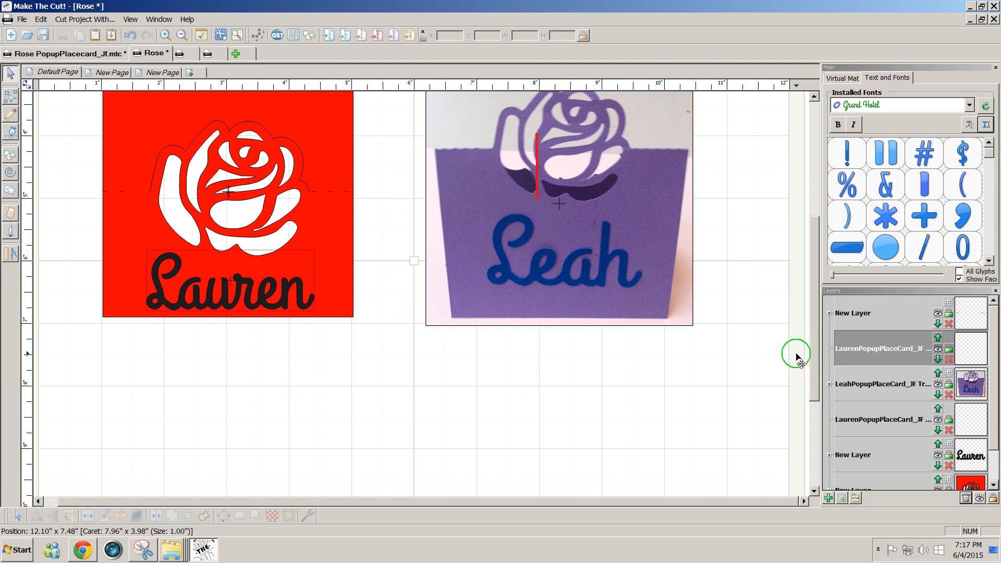
{"action": "scroll", "coordinate": [812, 358], "scroll_direction": "up", "scroll_amount": 3}
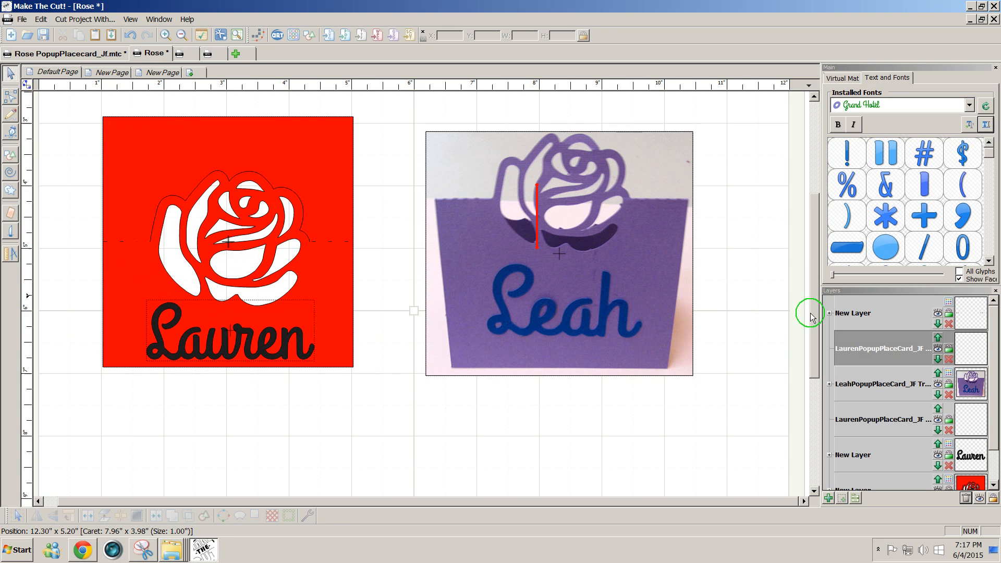
{"action": "scroll", "coordinate": [811, 308], "scroll_direction": "up", "scroll_amount": 3}
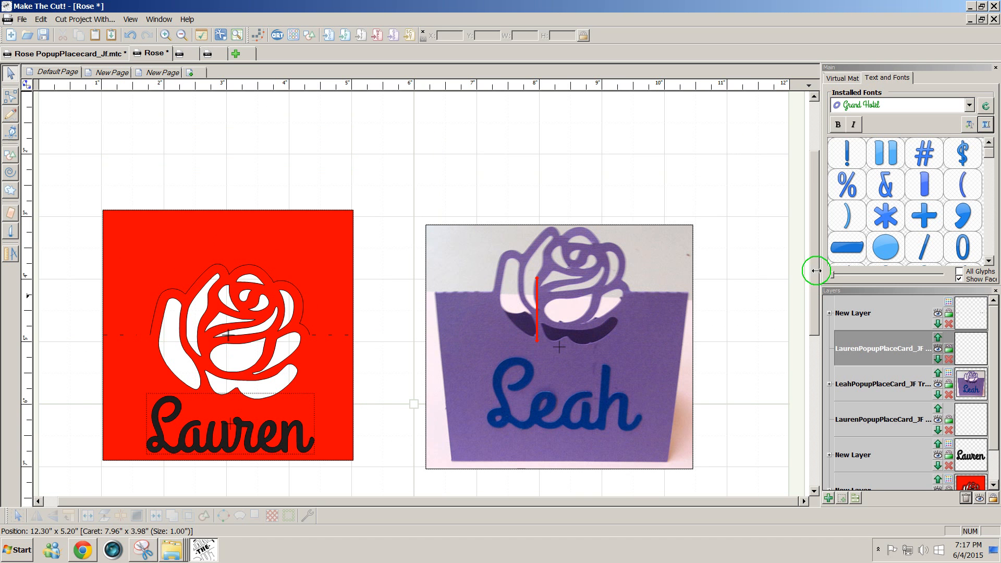
{"action": "scroll", "coordinate": [811, 277], "scroll_direction": "down", "scroll_amount": 2}
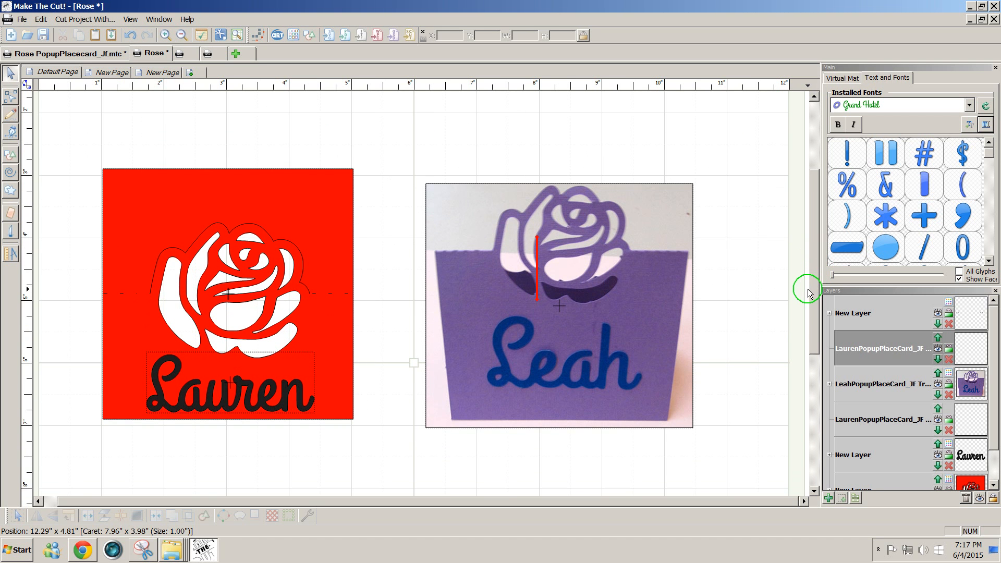